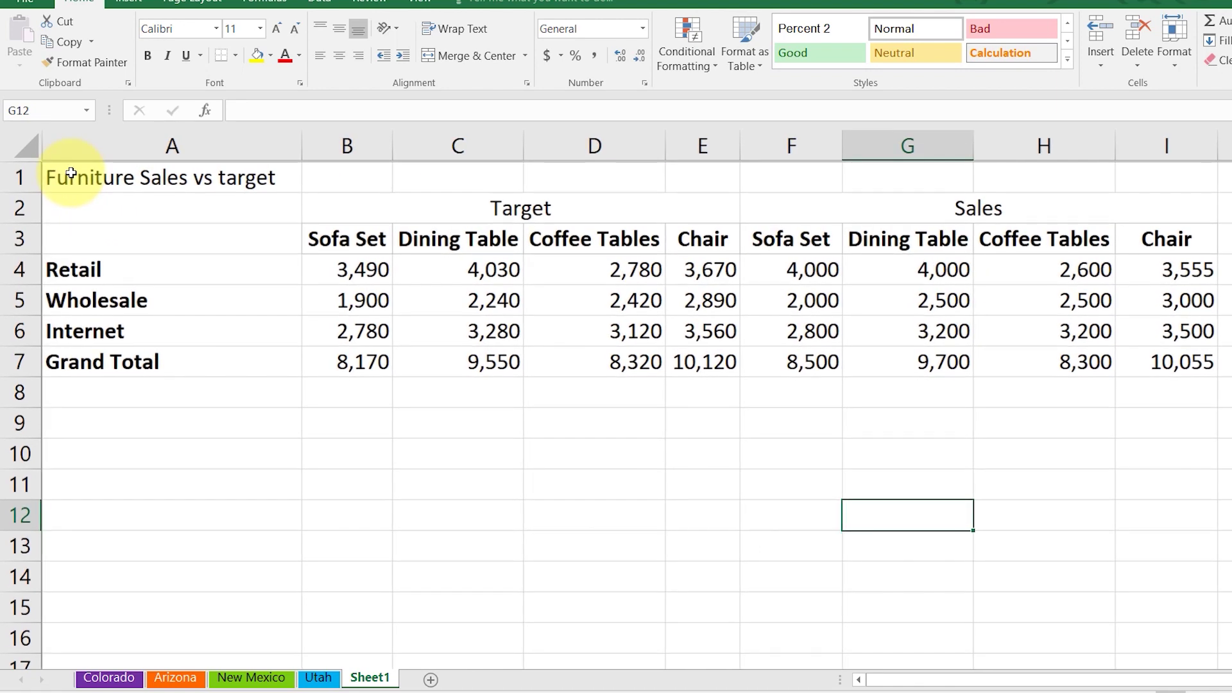
Create a copy of Sheet1 in the same workbook, placed before the Colorado sheet.
left_click(61, 178)
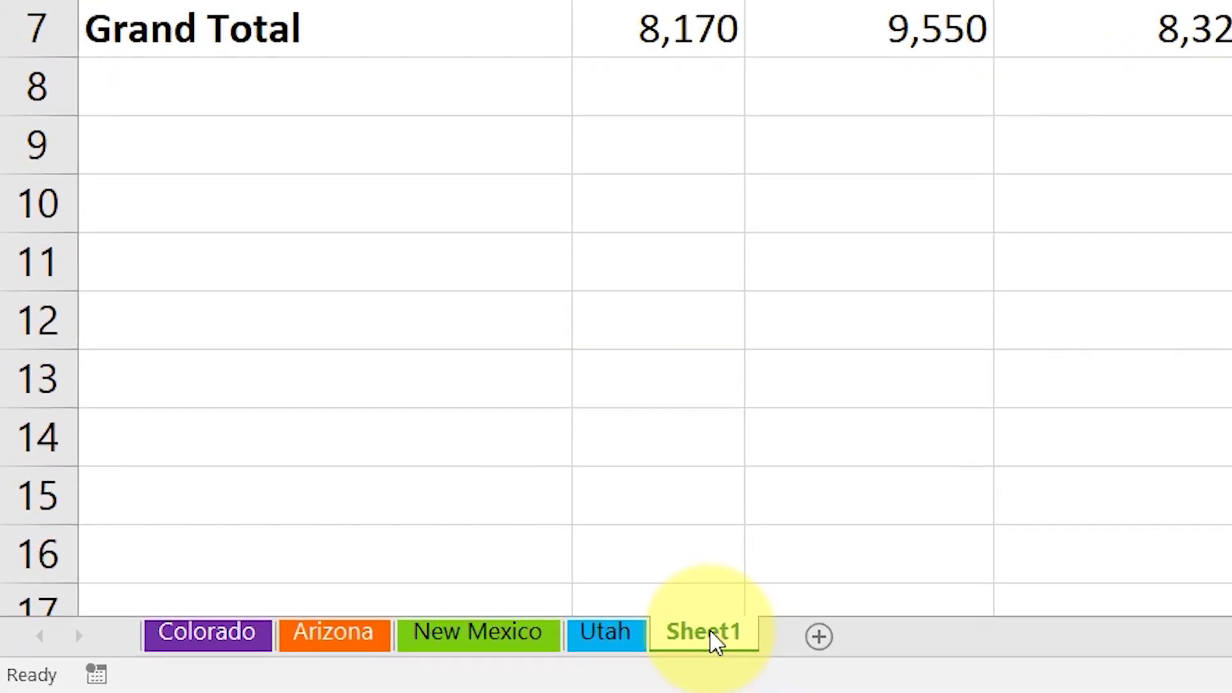
right_click(716, 642)
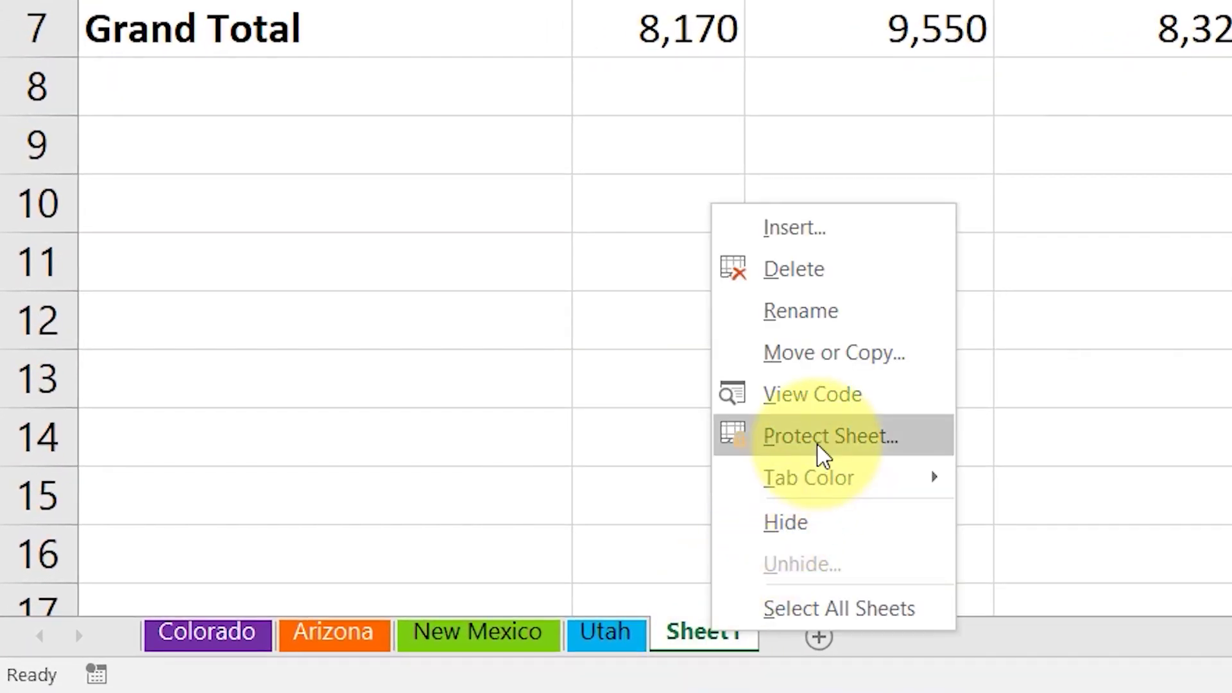
left_click(836, 368)
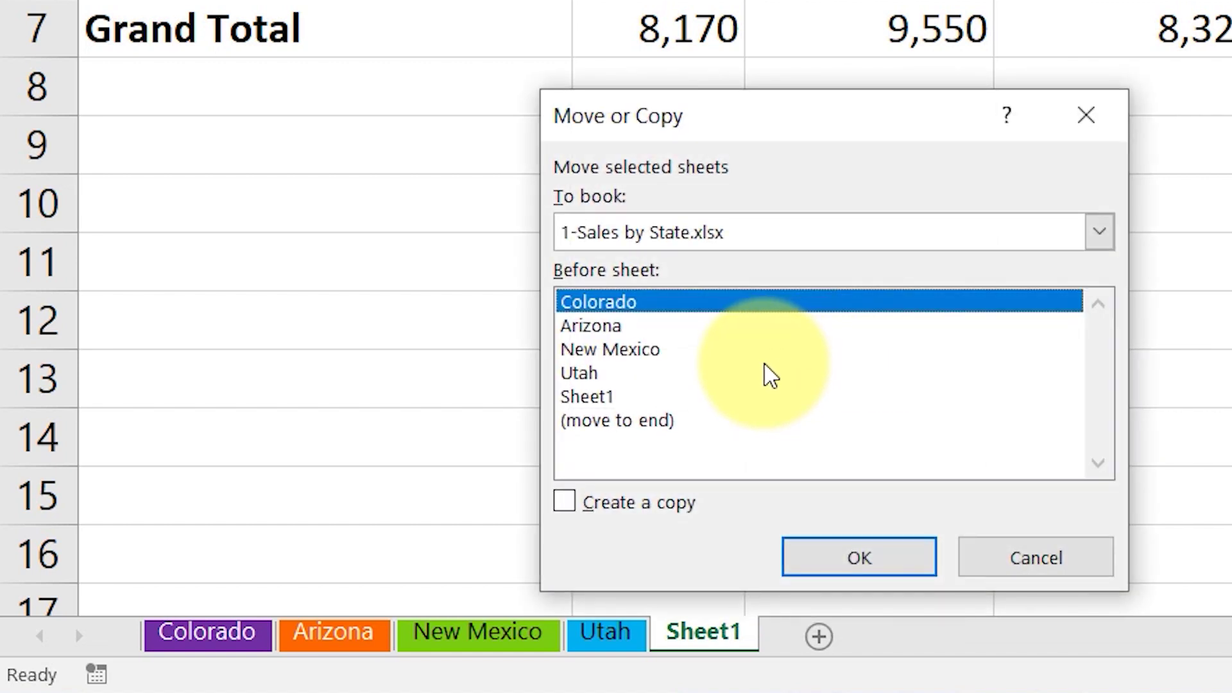
left_click(567, 504)
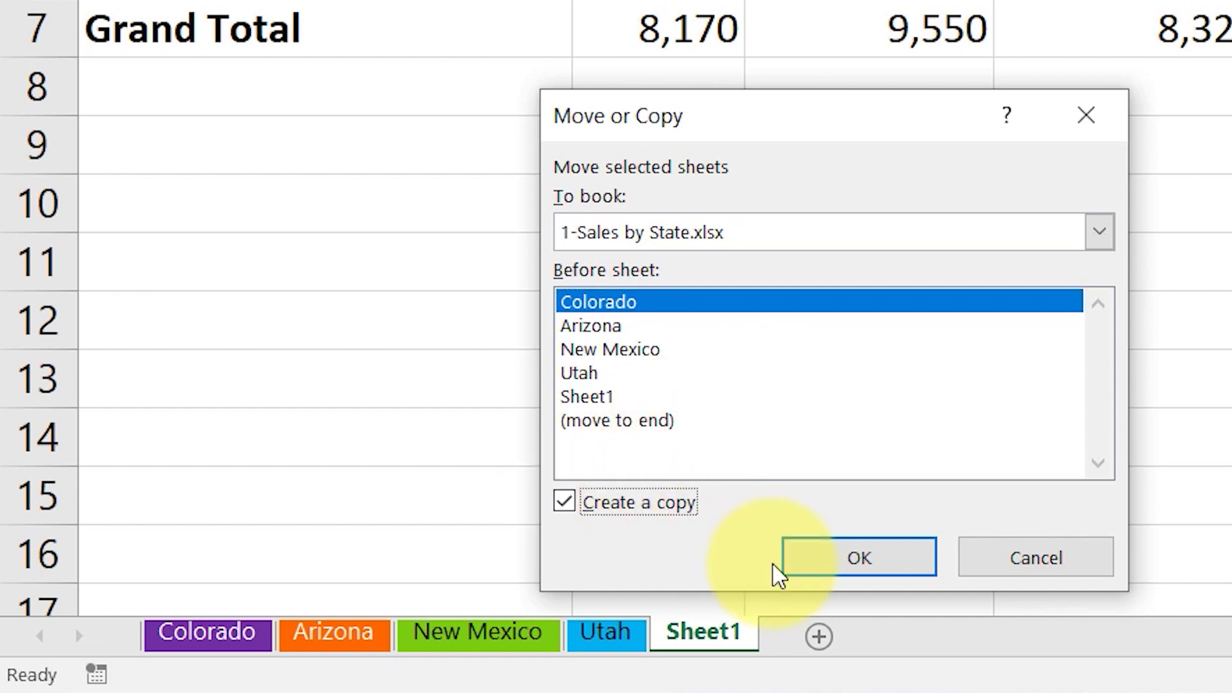
left_click(844, 570)
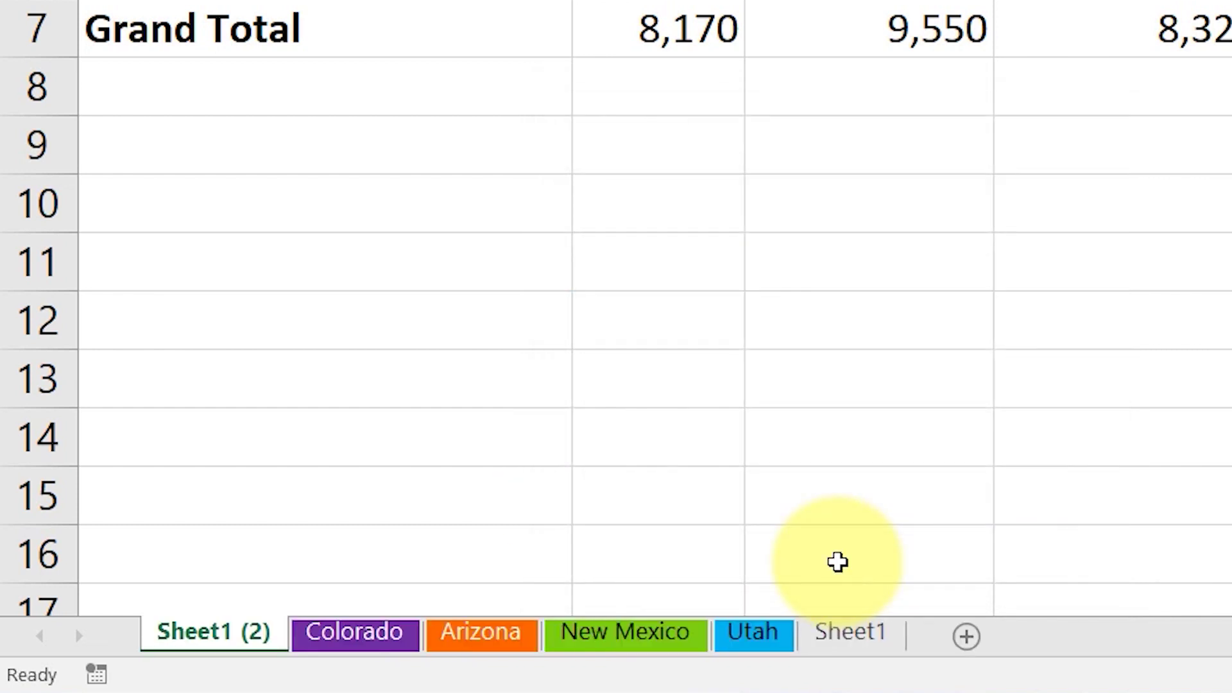
Rename the copied sheet as Macro.
double_click(243, 635)
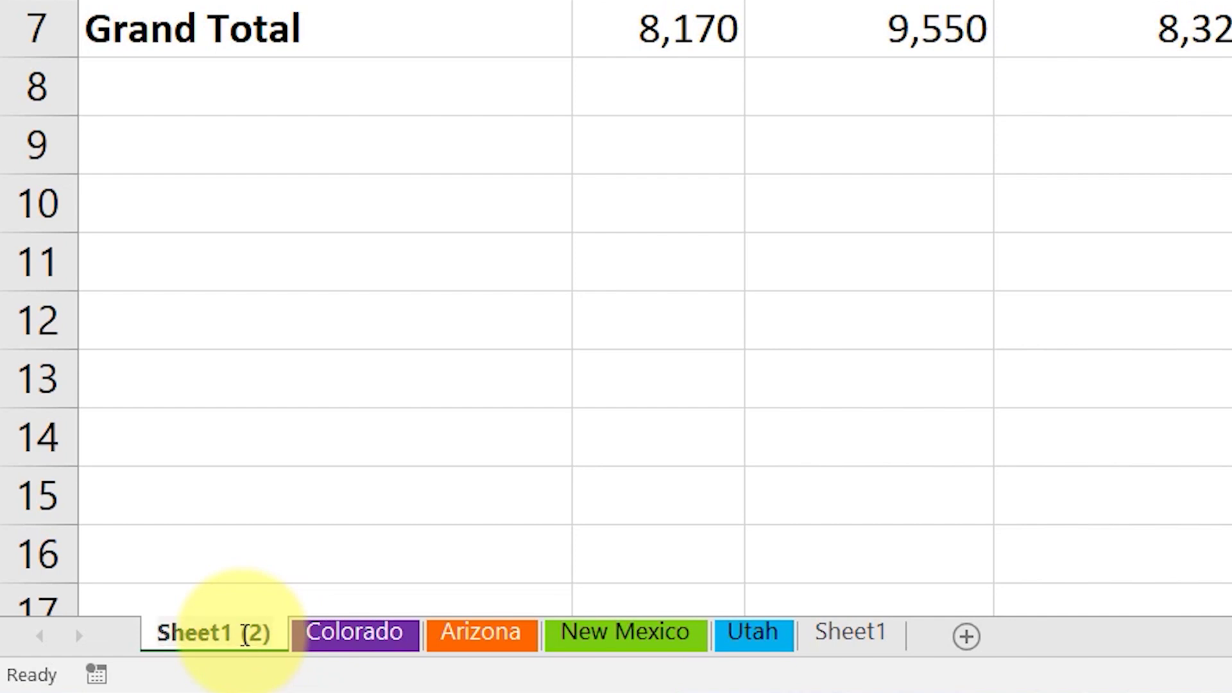
key("shift+End")
key("BackSpace")
key("BackSpace")
key("BackSpace")
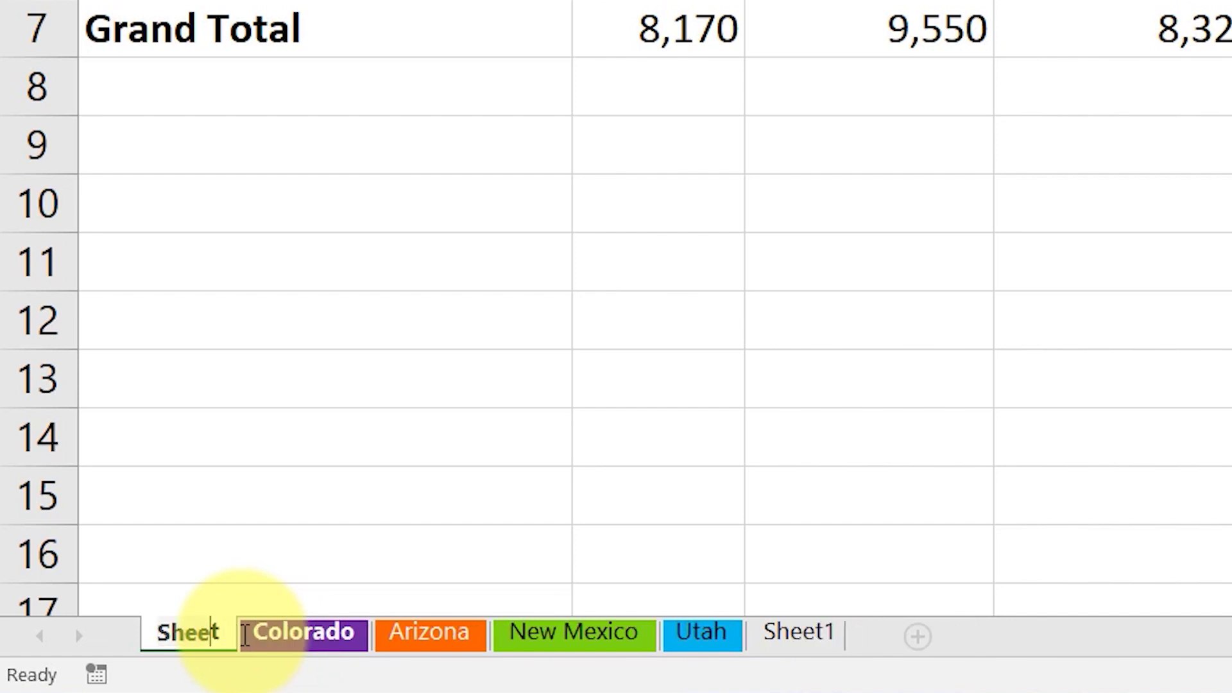
key("BackSpace")
key("BackSpace")
key("BackSpace")
key("BackSpace")
key("BackSpace")
type("M")
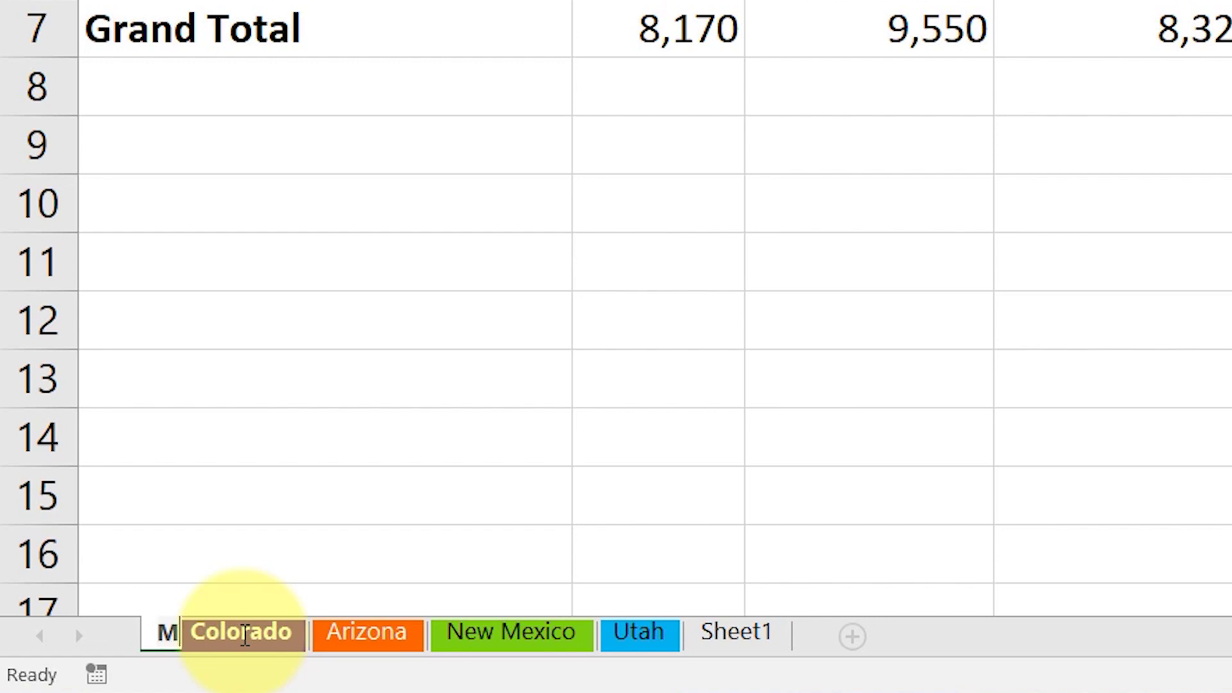
type("acro")
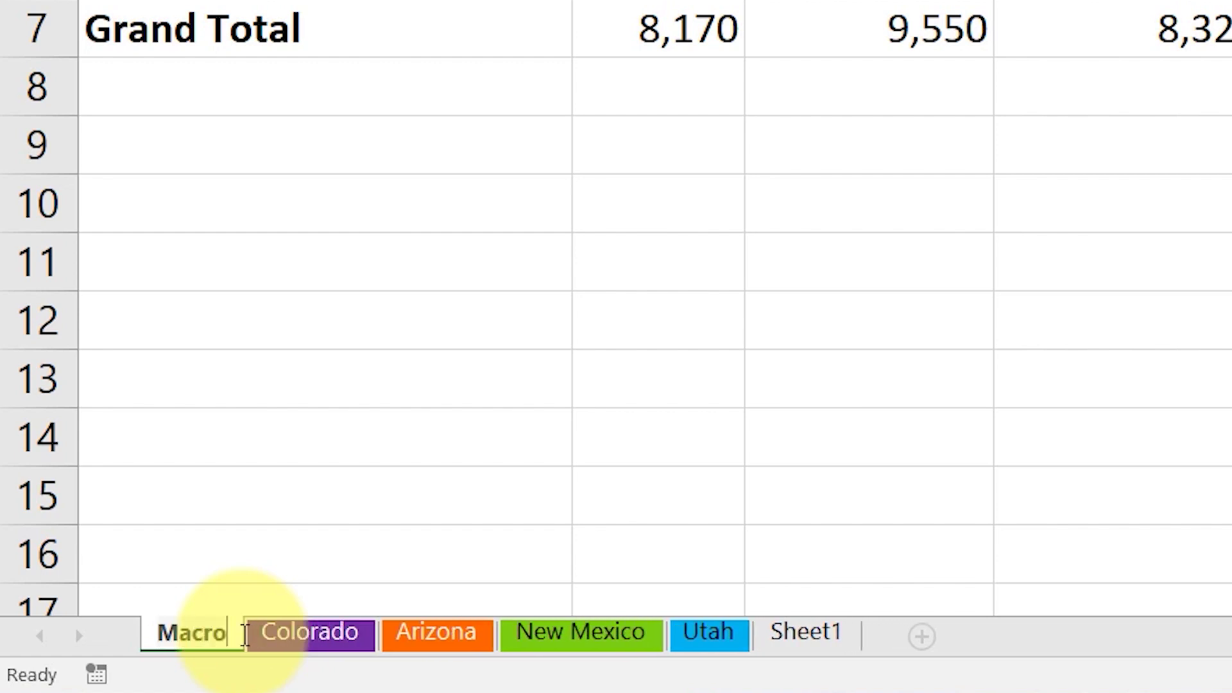
key("Return")
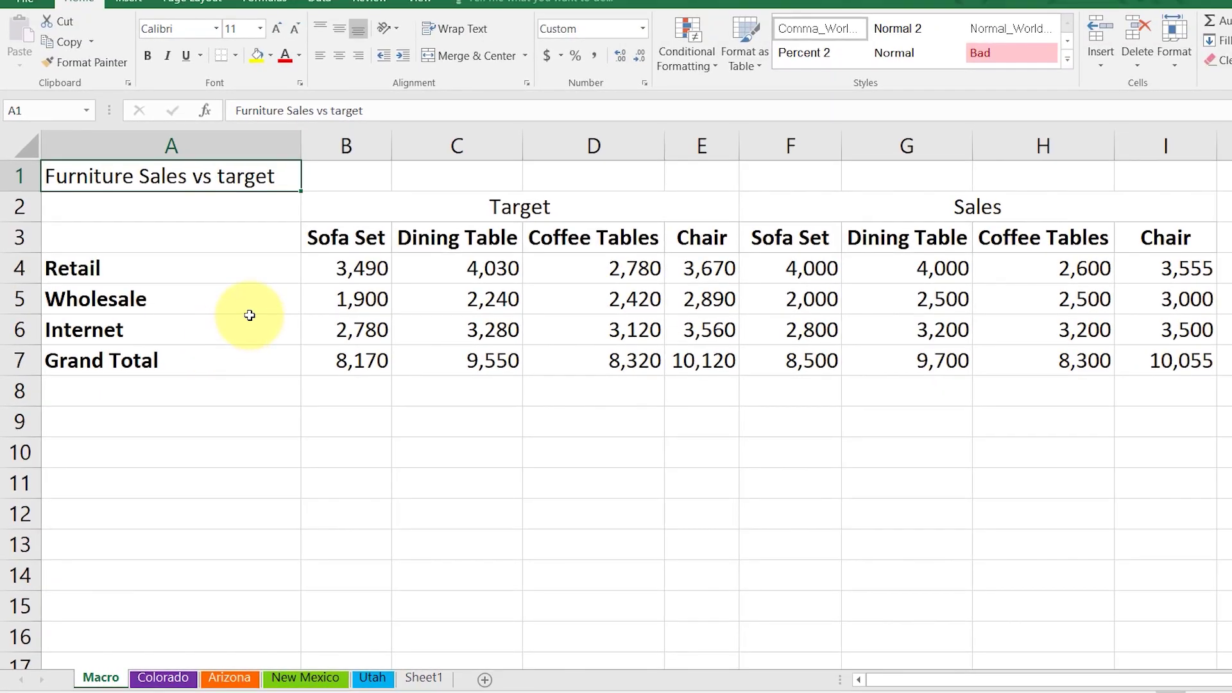
Enable the Developer tab in the ribbon through the program's ribbon customization options.
left_click(298, 251)
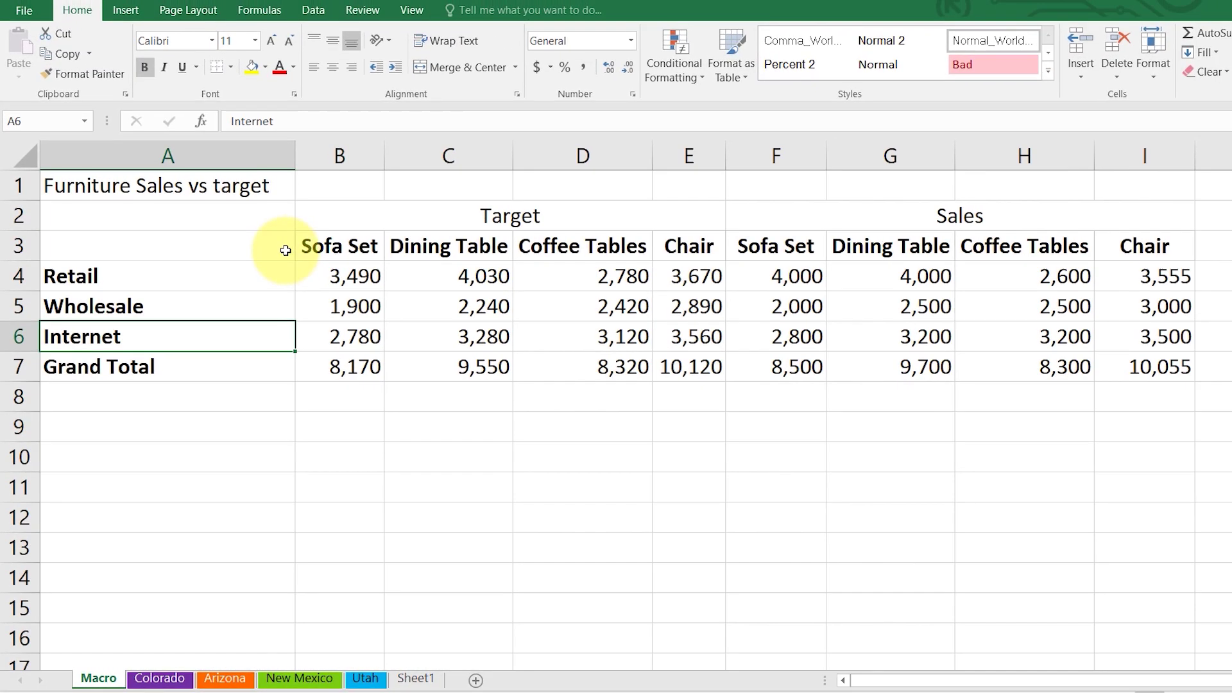
left_click(283, 249)
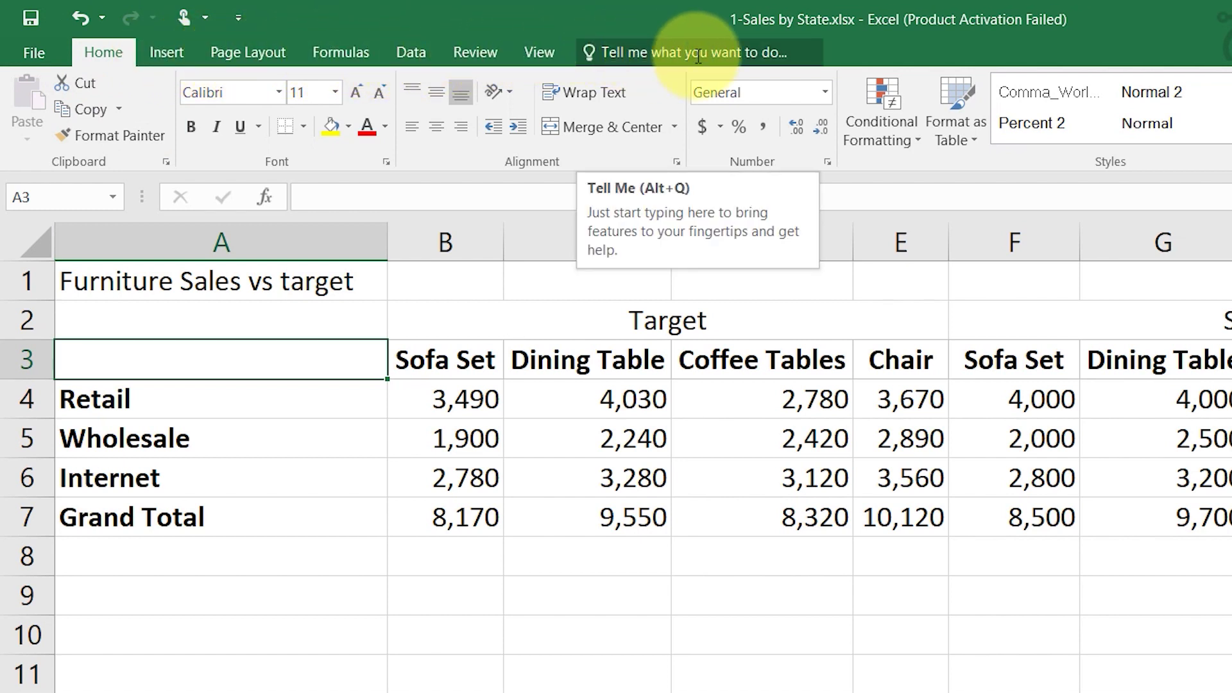
left_click(32, 48)
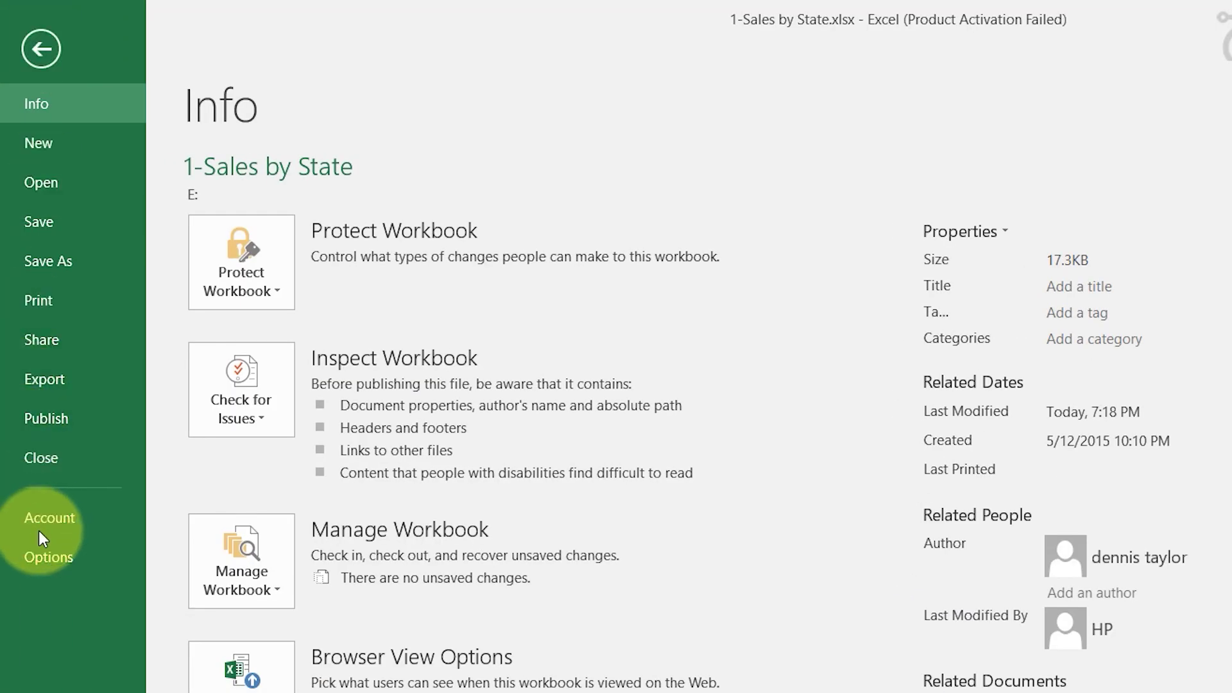
left_click(41, 543)
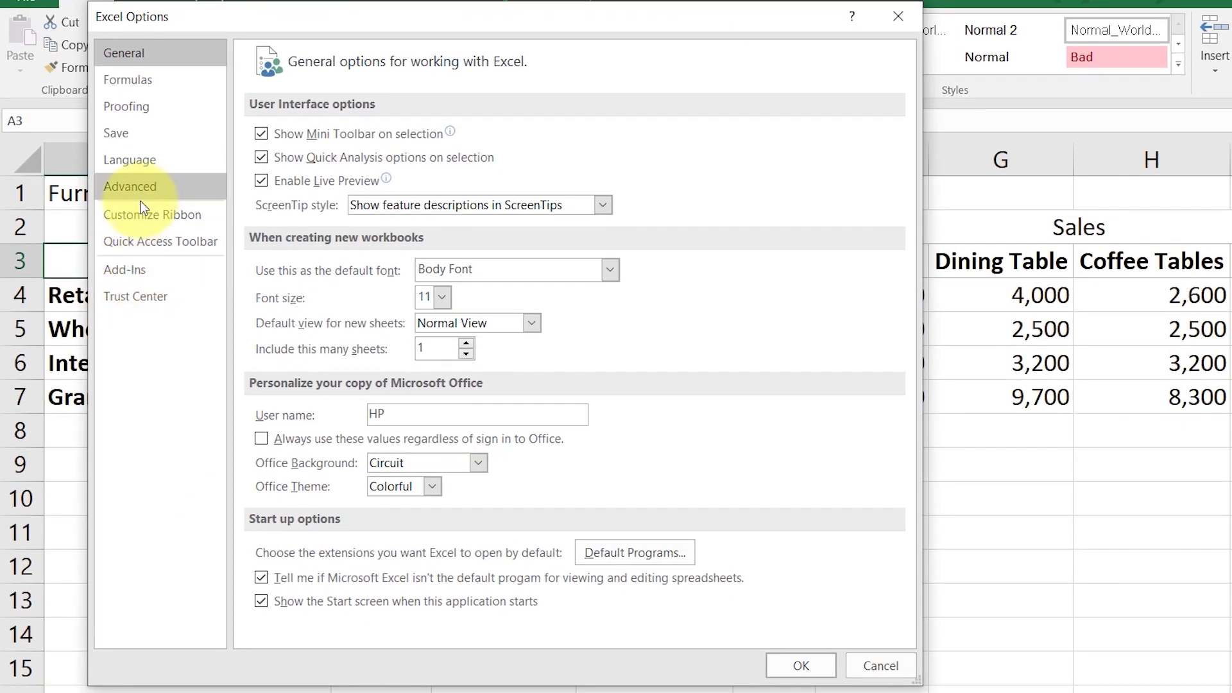
left_click(145, 195)
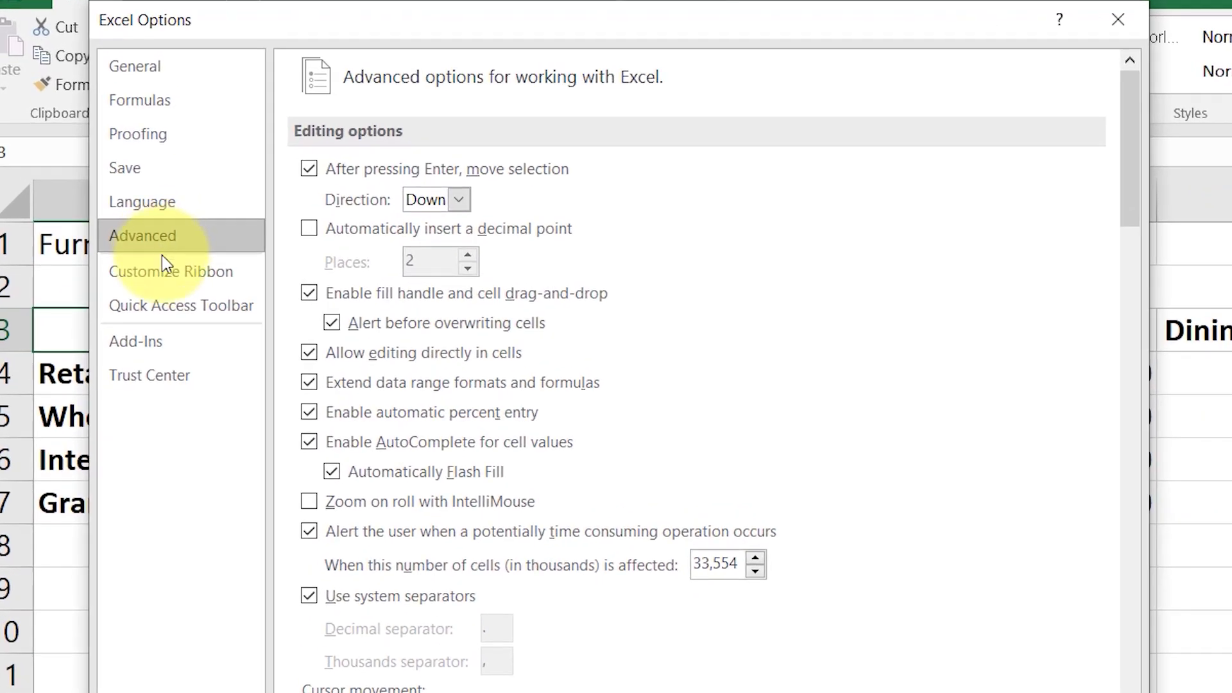
left_click(166, 282)
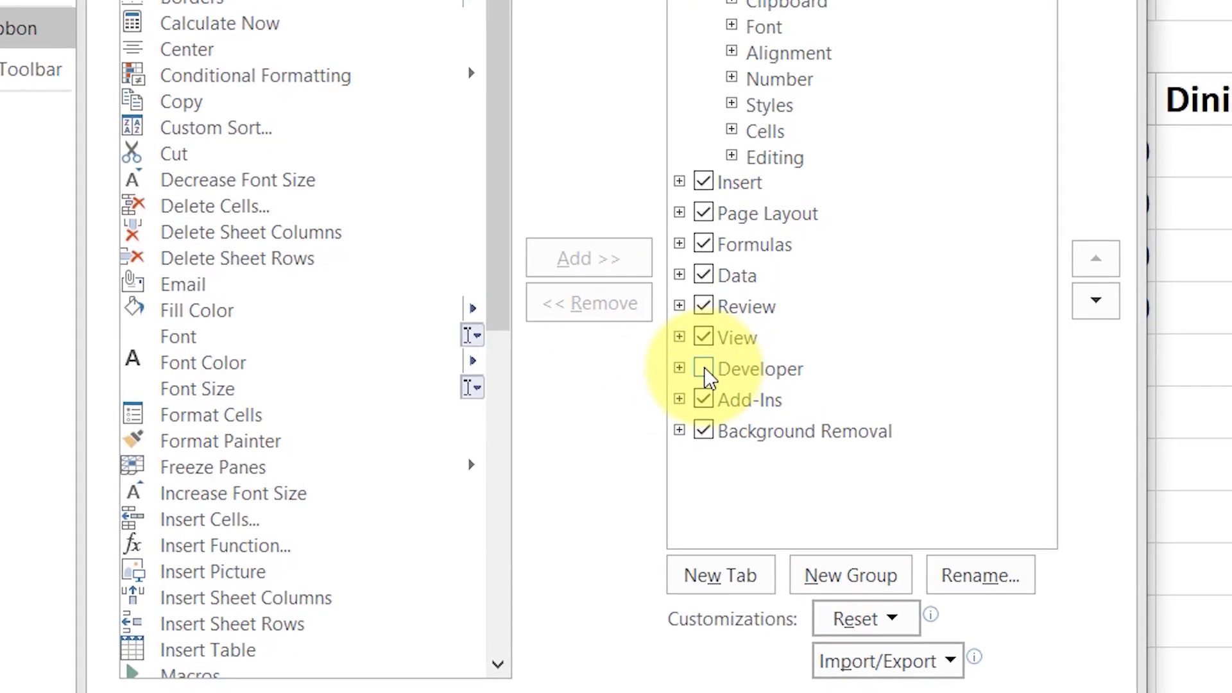
left_click(703, 368)
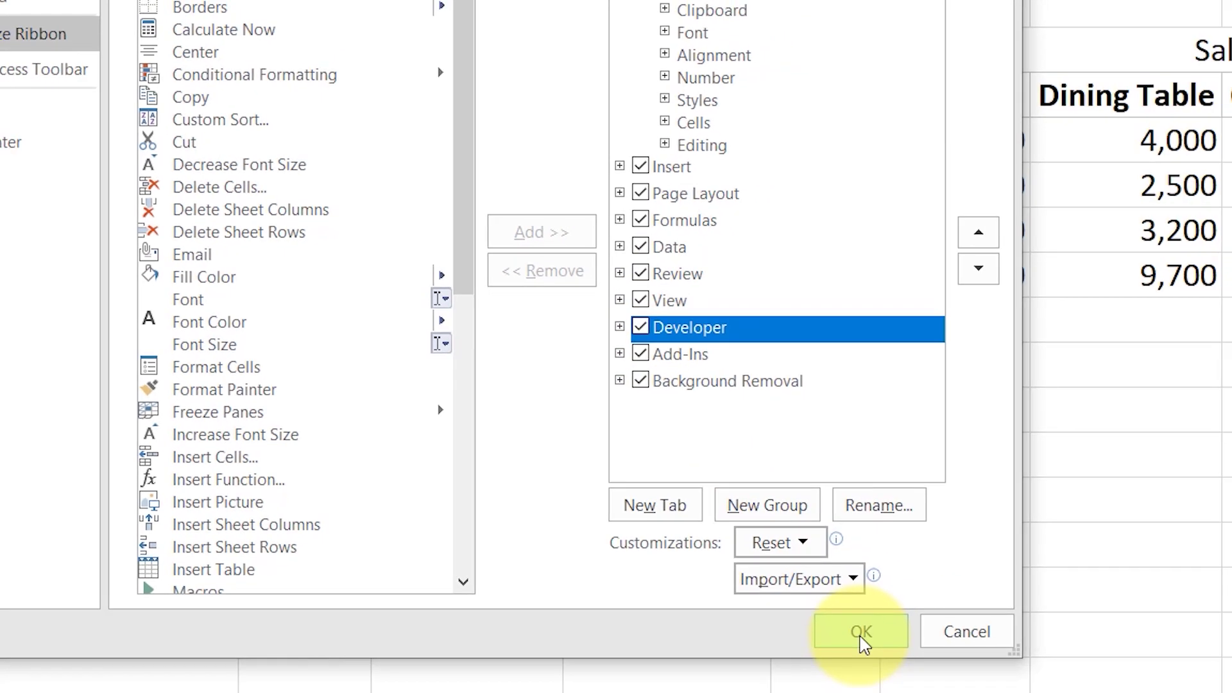
left_click(860, 635)
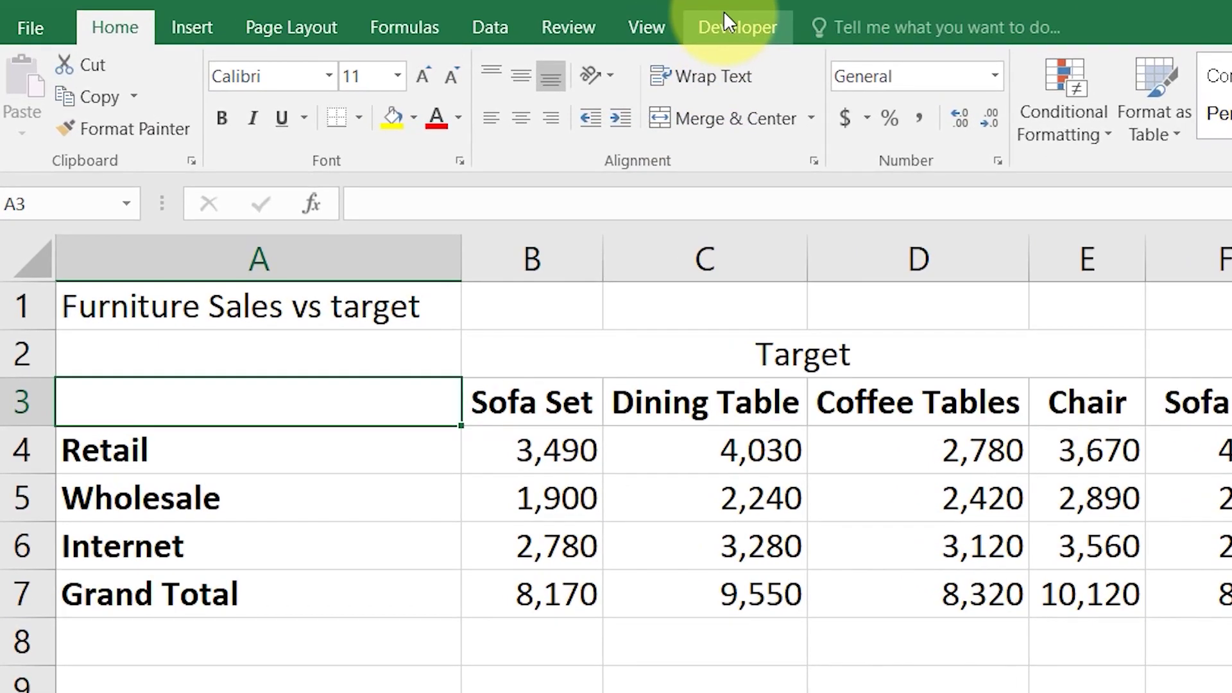
Start recording a macro named Format, stored in this workbook, without a shortcut key.
left_click(562, 21)
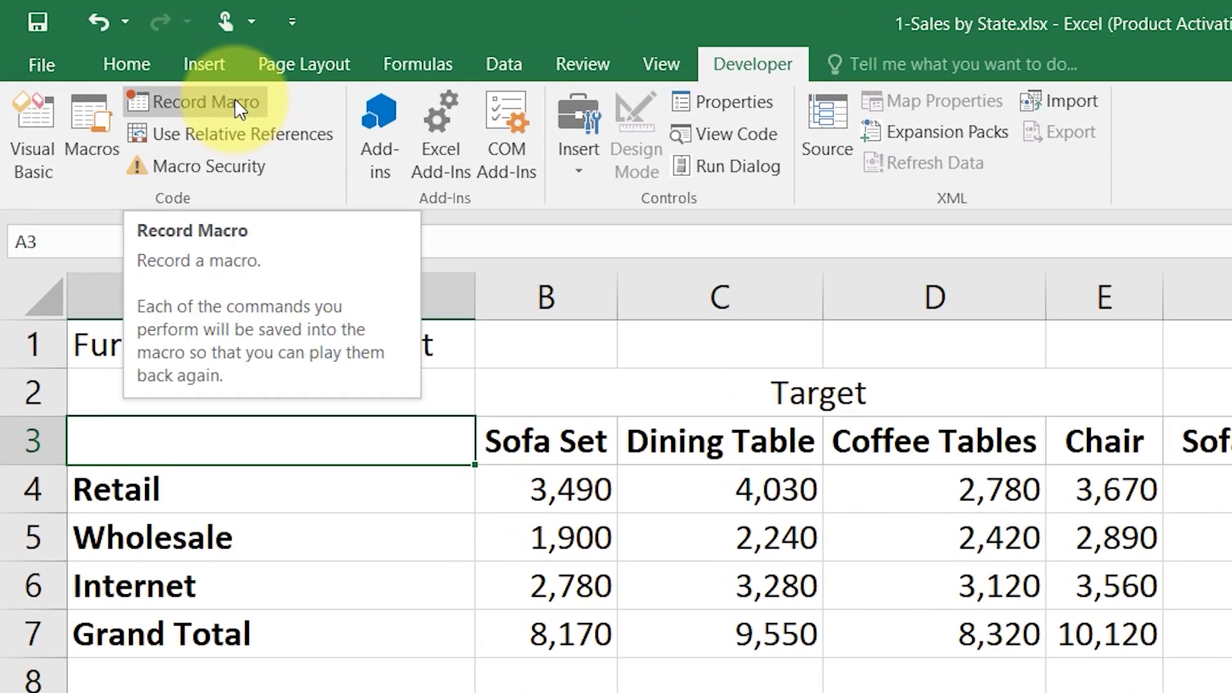
left_click(235, 102)
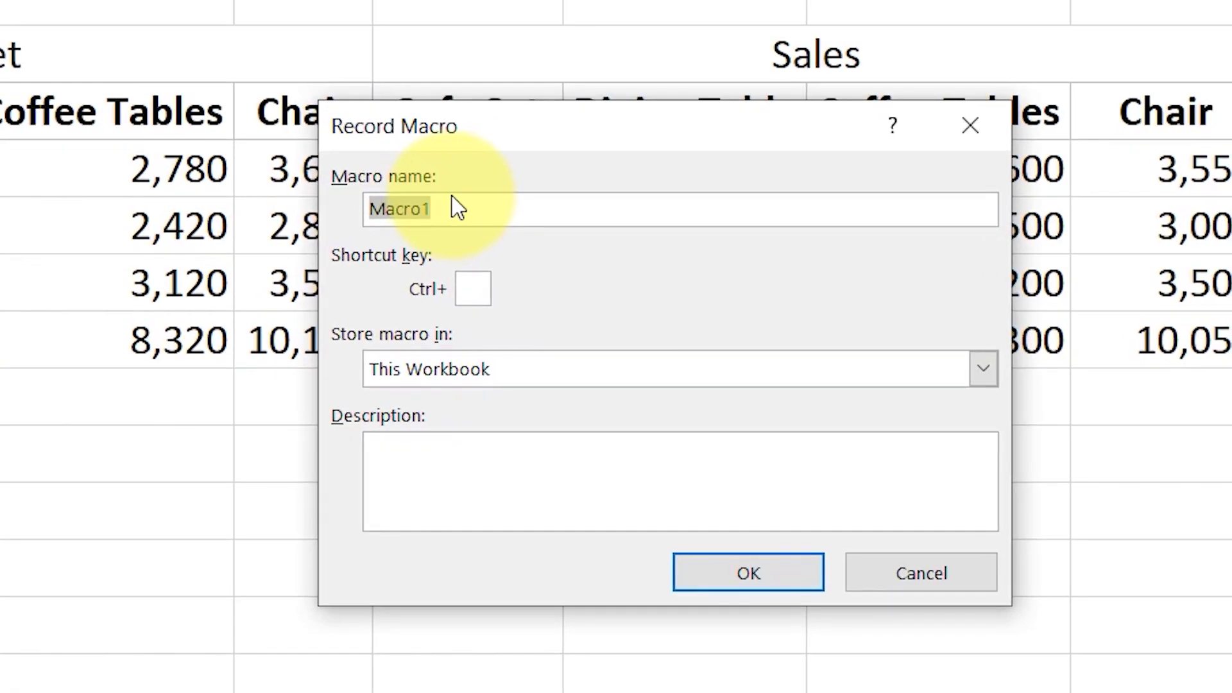
type("Format")
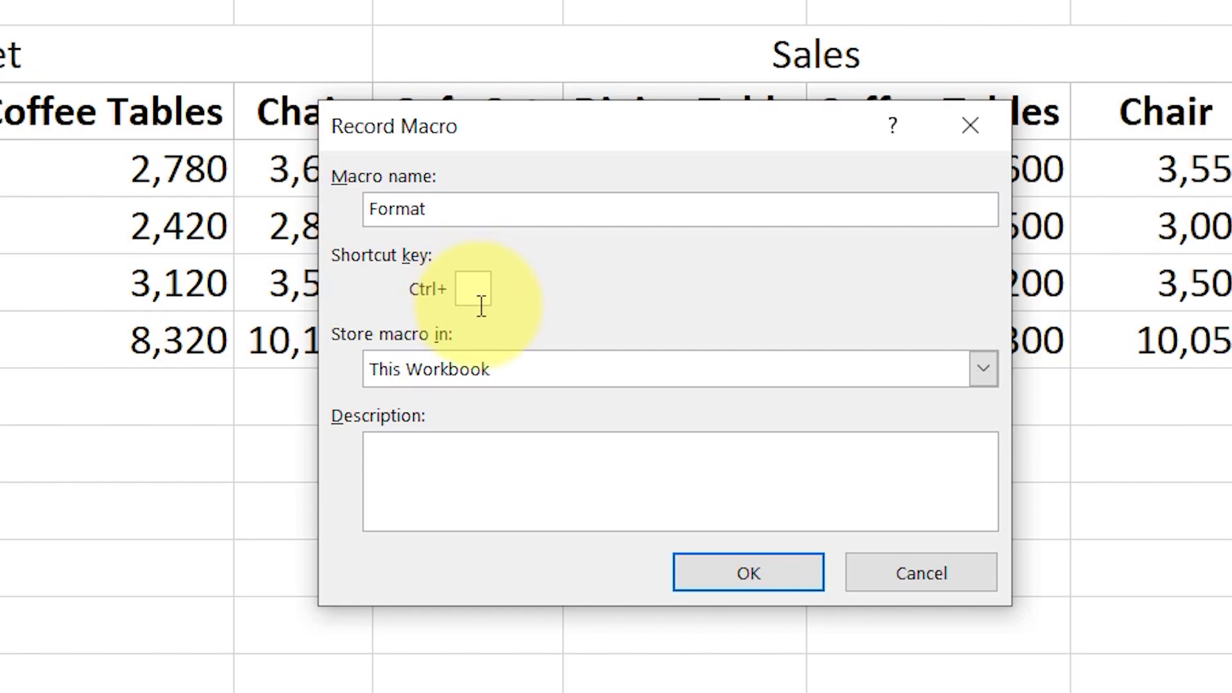
left_click(717, 575)
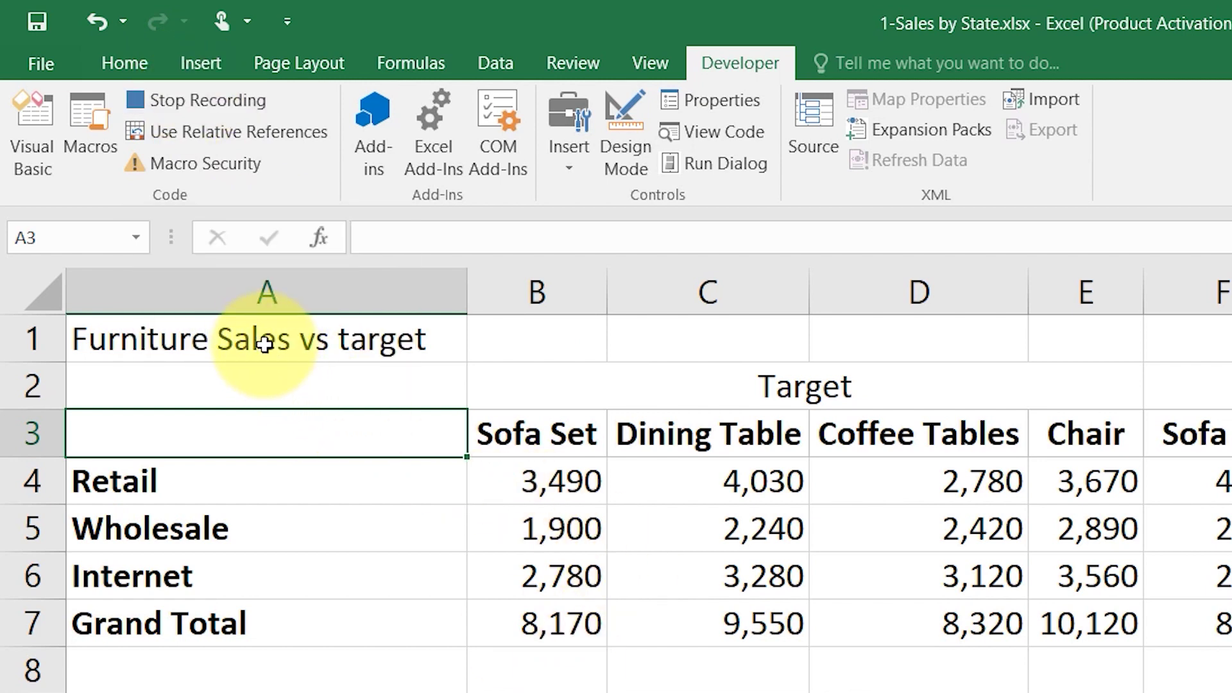
Make the title Furniture Sales vs target in cell A1 bold.
left_click(190, 341)
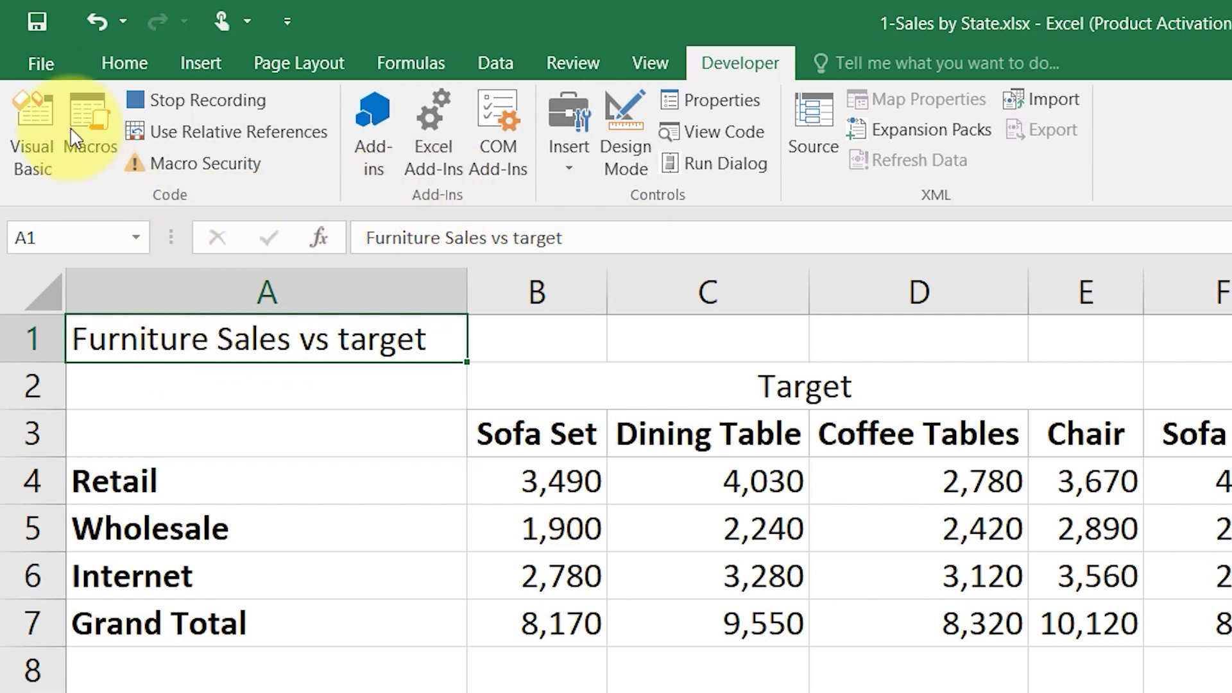
left_click(137, 55)
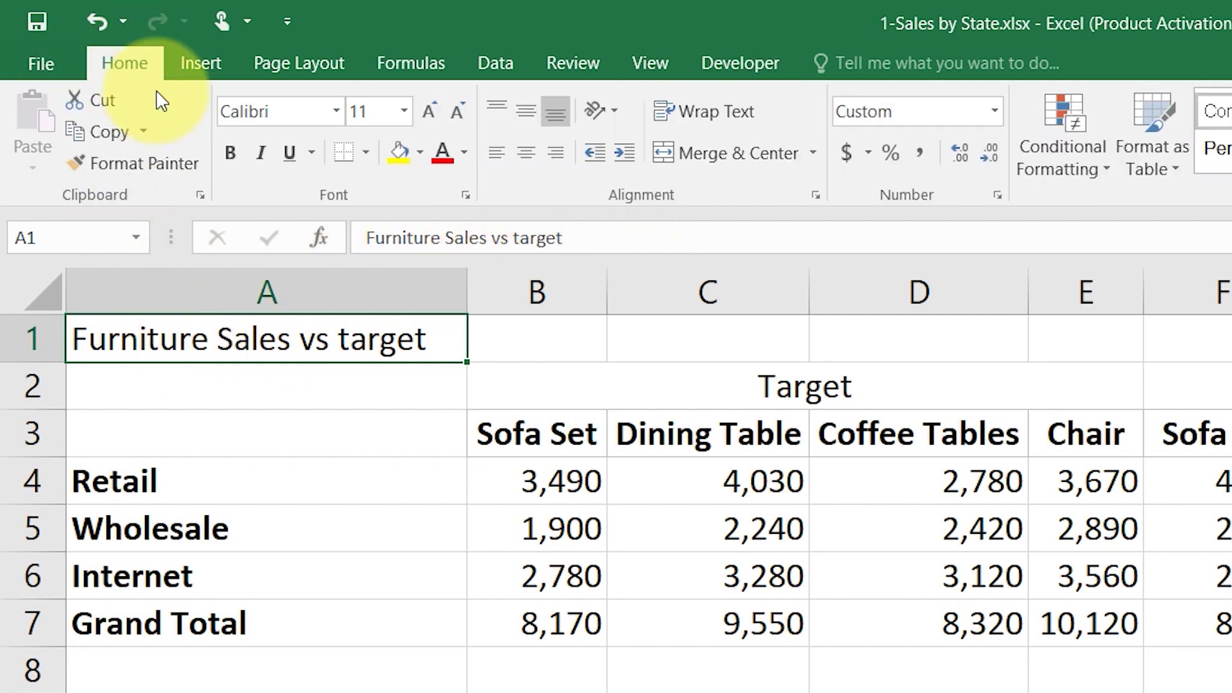
left_click(232, 153)
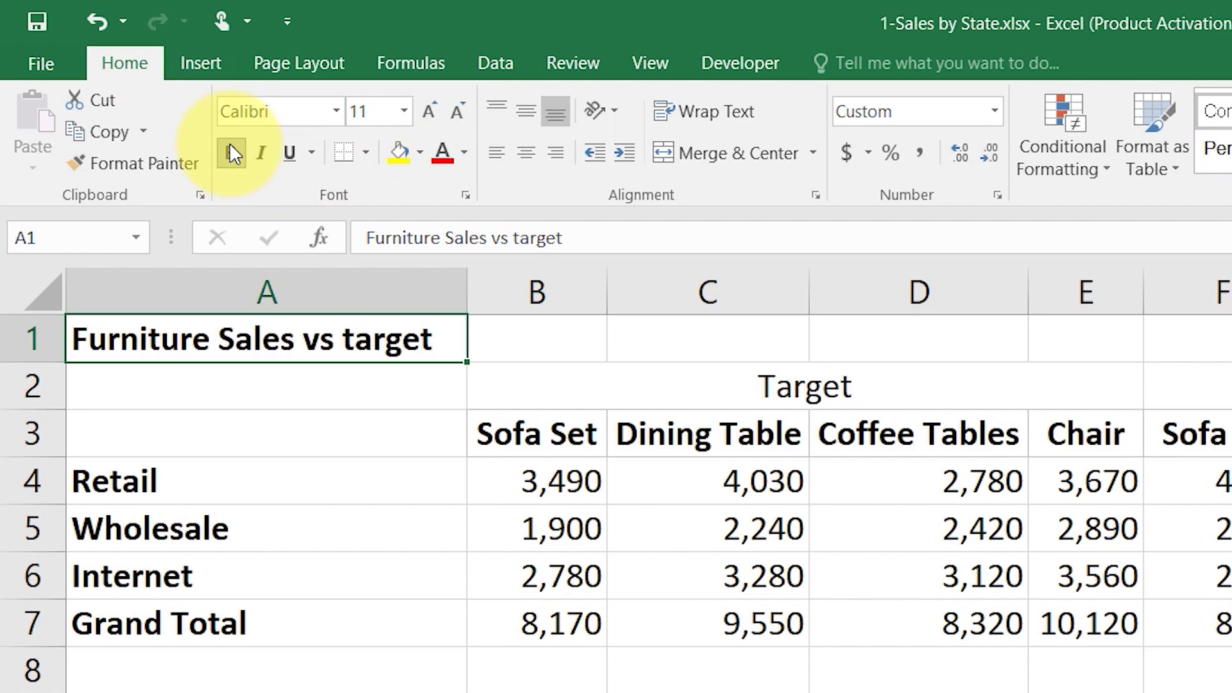
Merge and center the title across row 1, from column A to beyond the last Sales column.
key("shift+Right")
key("shift+Right")
key("shift+Right")
key("shift+Right")
key("shift+Right")
key("shift+Right")
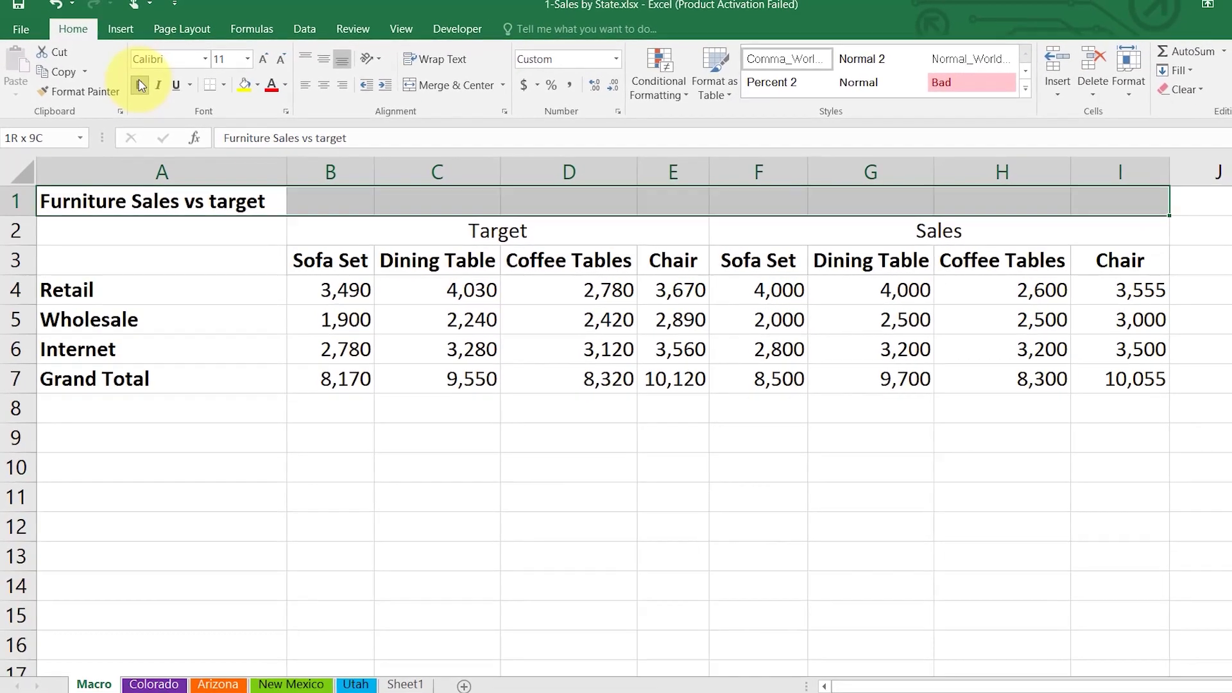
key("shift+Right")
key("shift+Right")
key("shift+Right")
key("shift+Right")
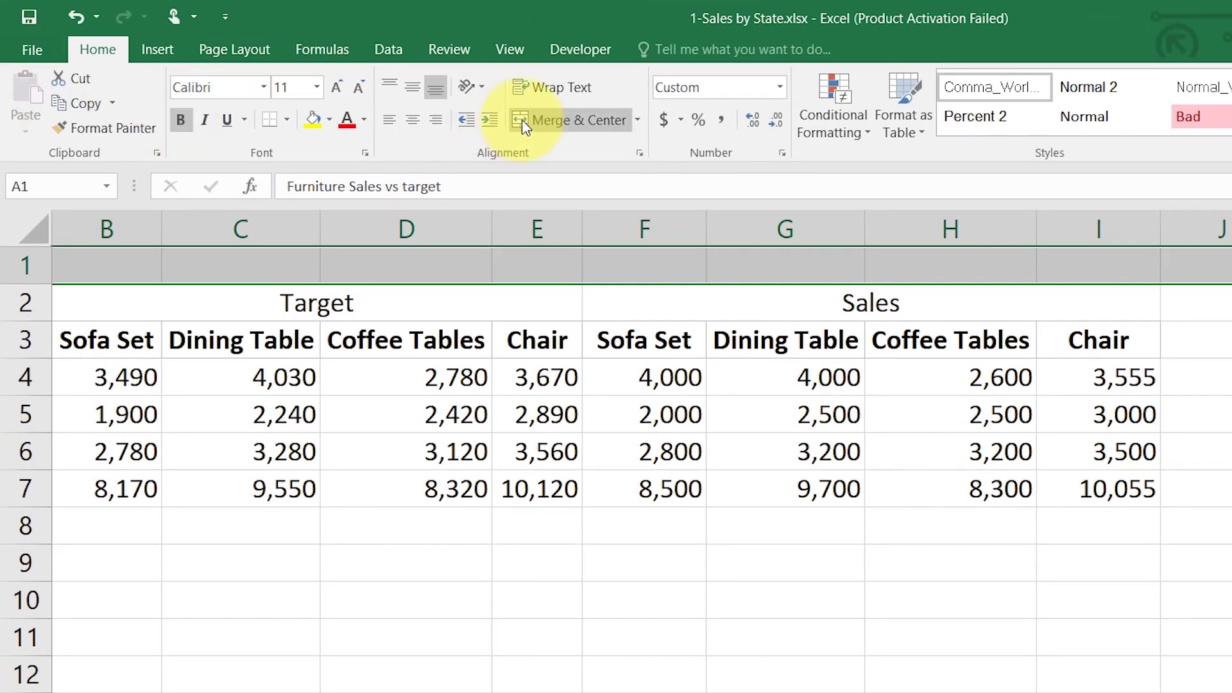
left_click(536, 119)
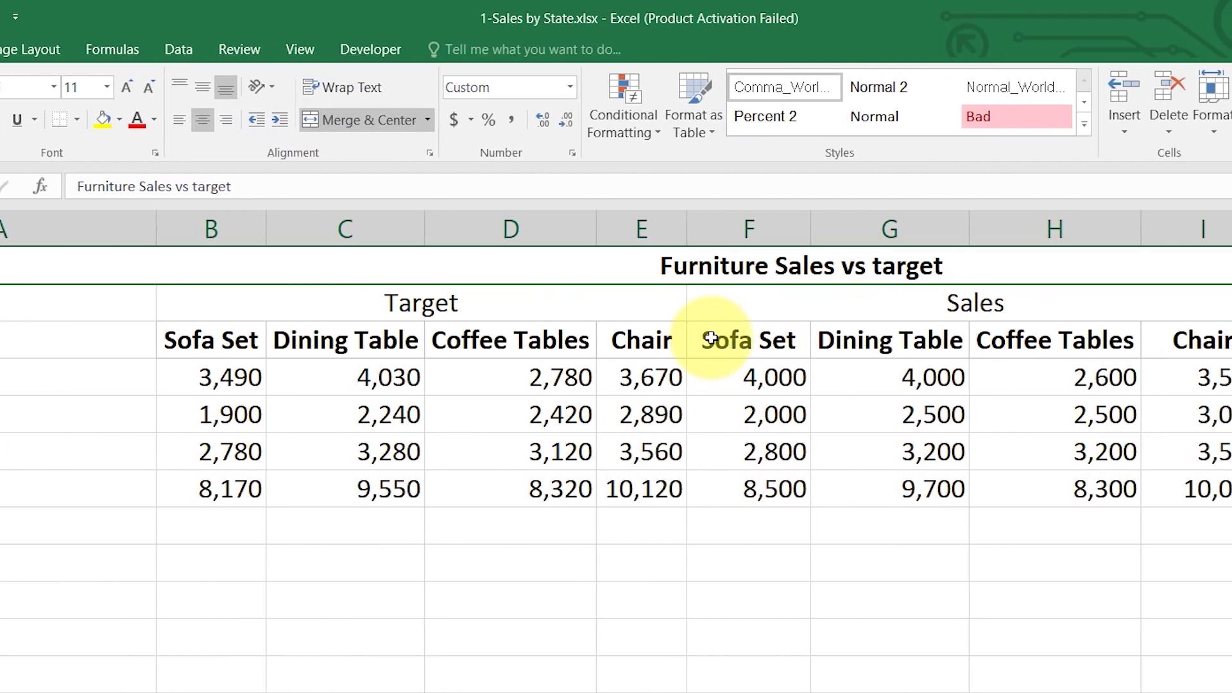
Copy the four product headings under Sales (F3:I3) and paste them beside the table, starting at J3.
left_click_drag(711, 339, 832, 344)
left_click_drag(573, 344, 885, 338)
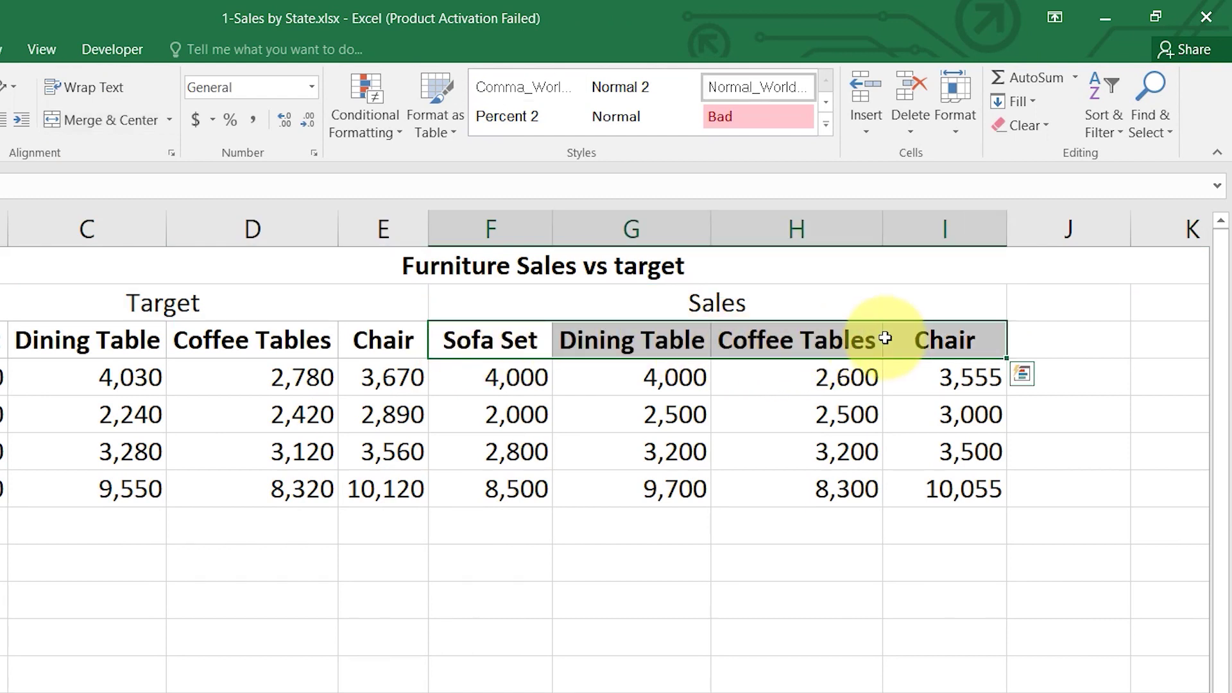
key("ctrl+c")
left_click(1052, 352)
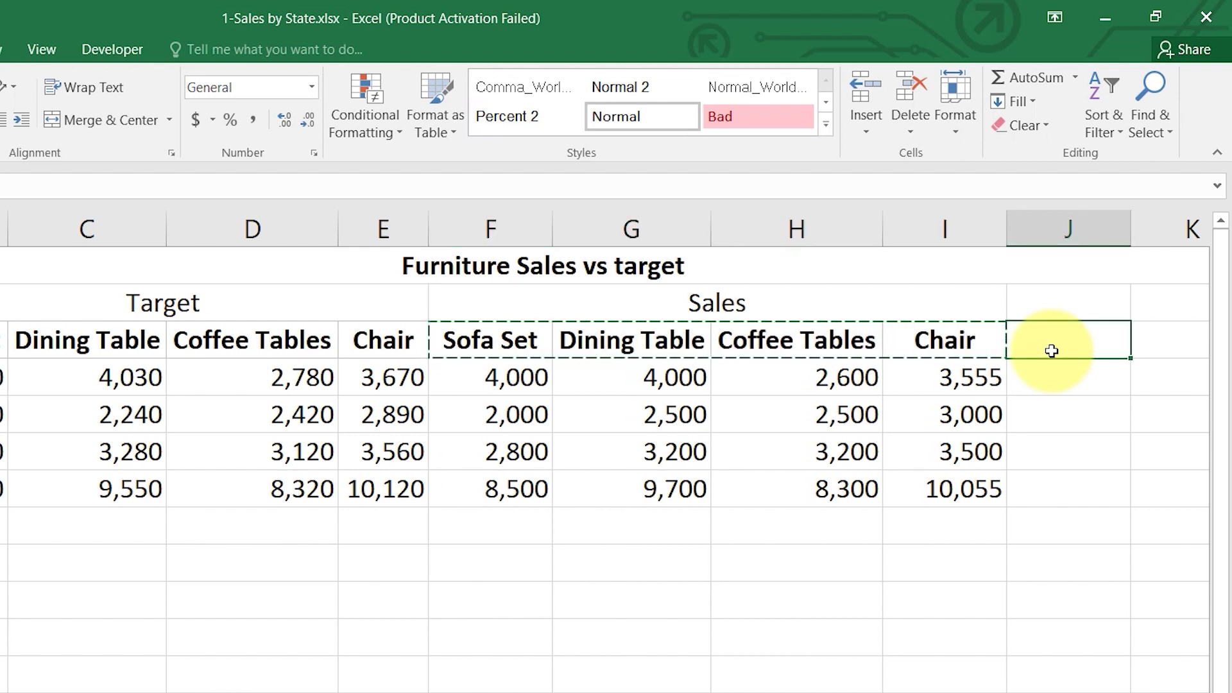
key("ctrl+v")
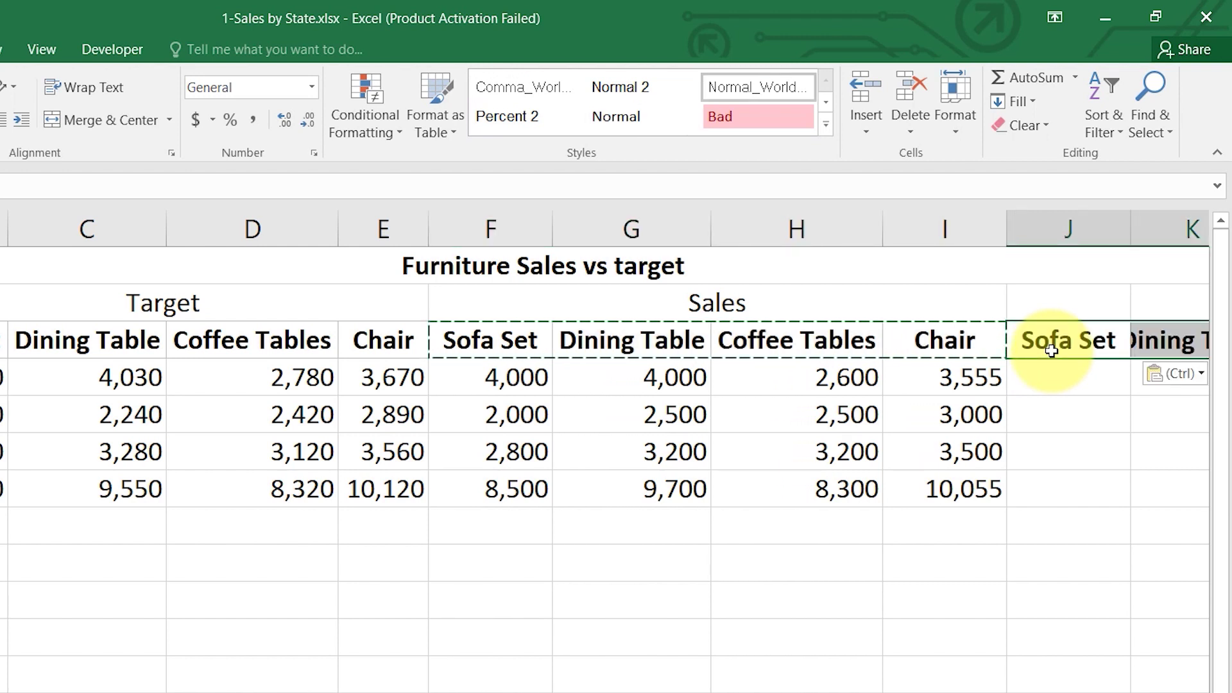
Enter the heading Achievement % in cell J2 above the pasted product headings.
left_click(1092, 449)
left_click(1062, 301)
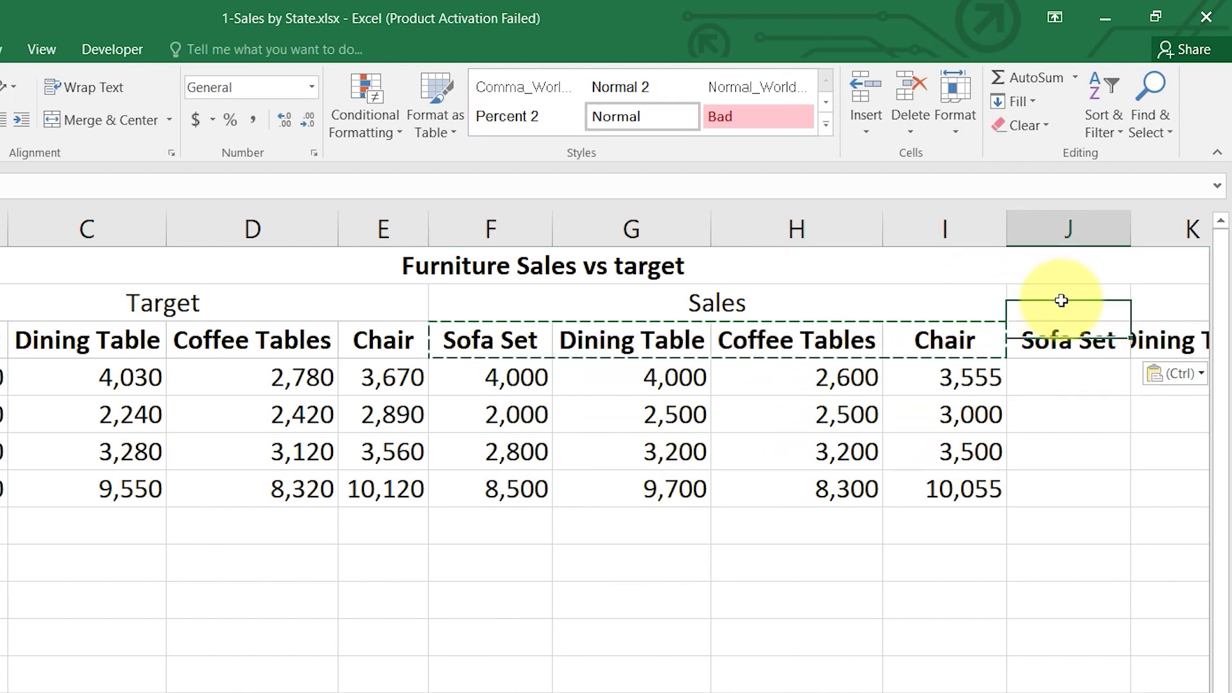
type("Achievement")
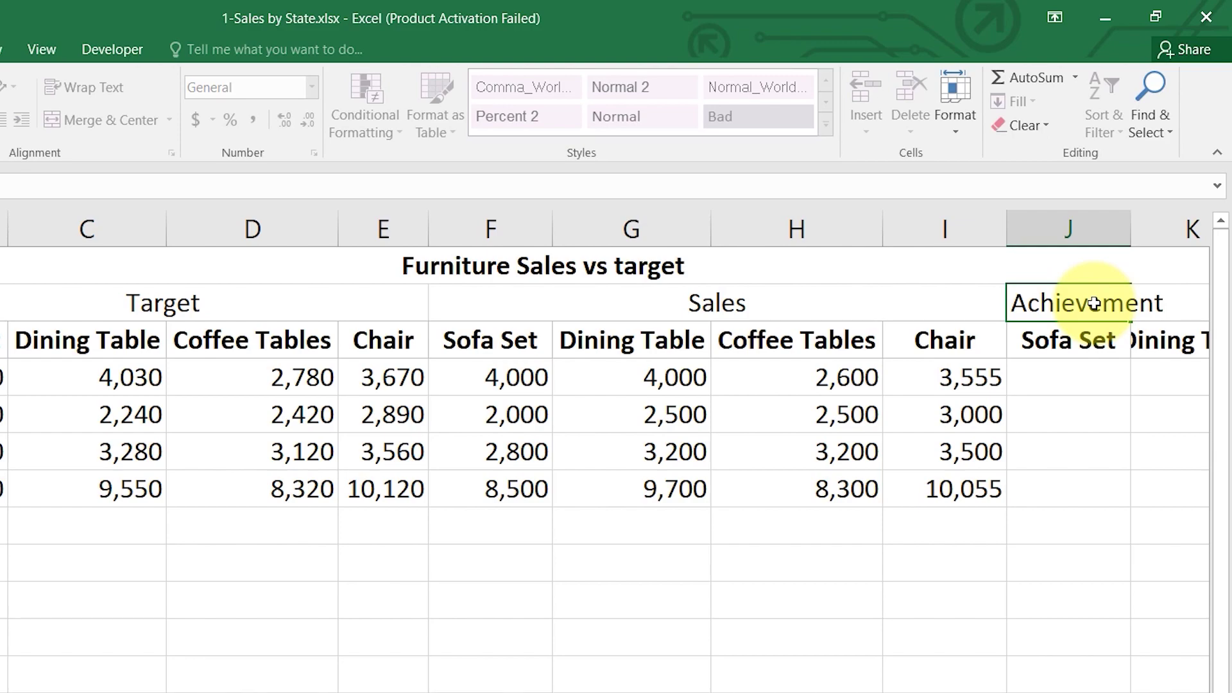
key("Return")
left_click(1093, 304)
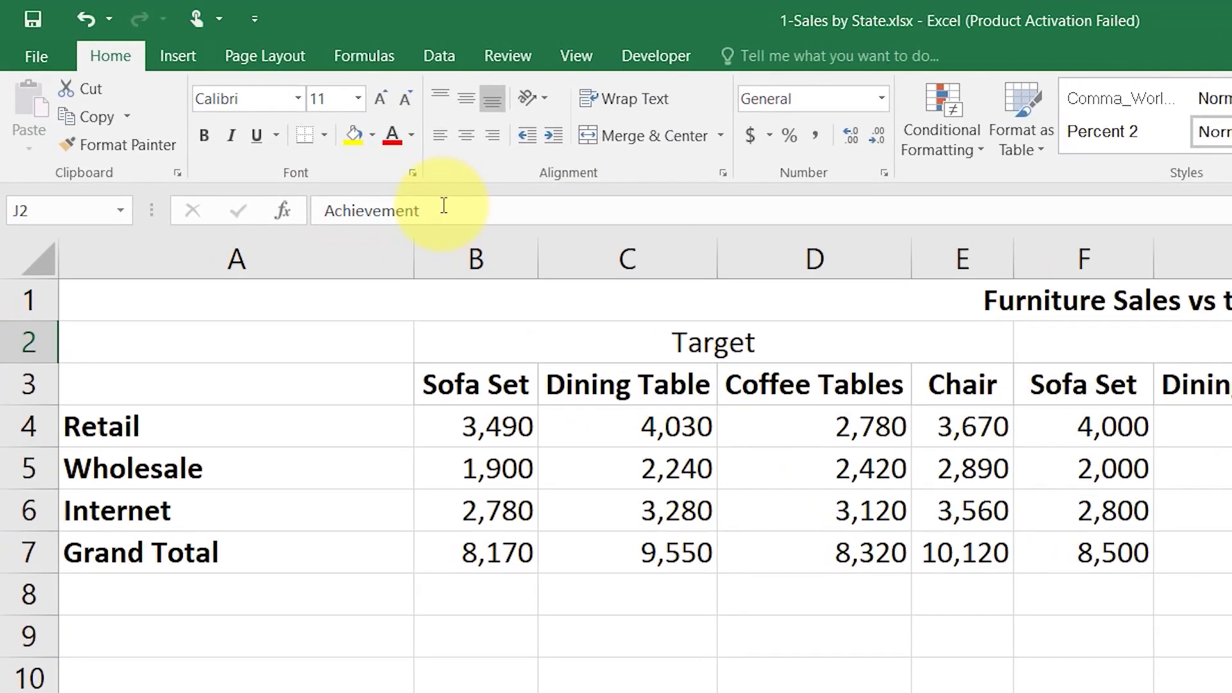
left_click(289, 196)
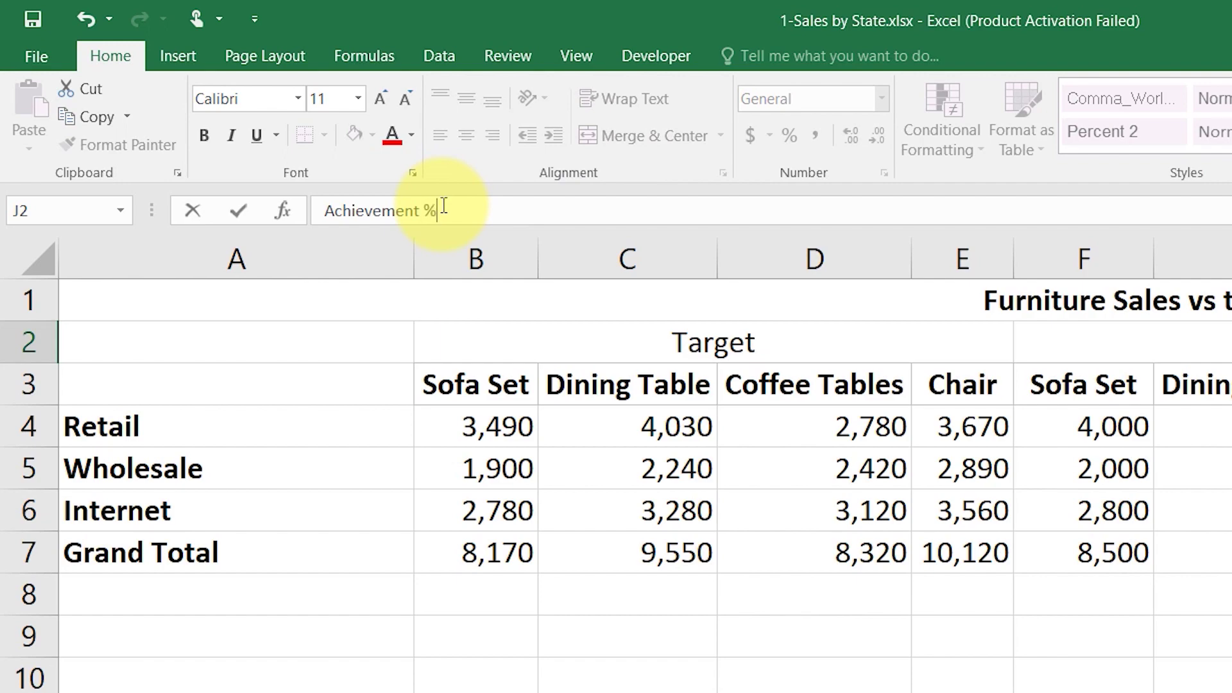
key("Return")
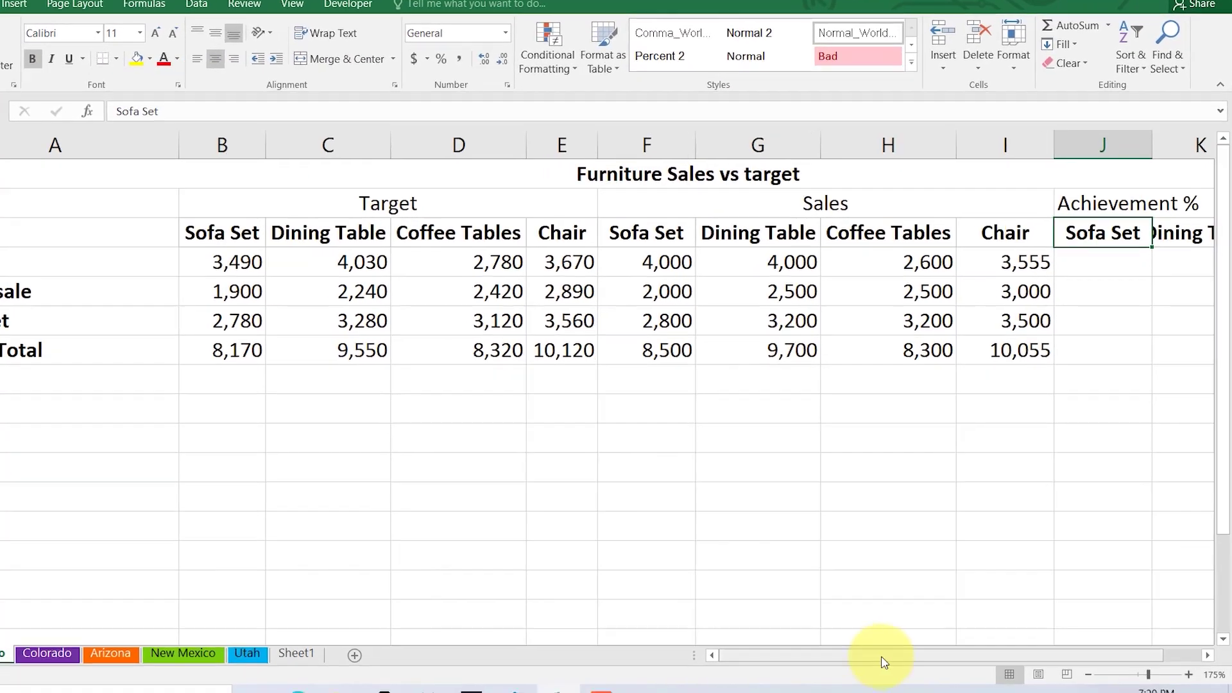
Auto-fit the widths of columns K and L to their Dining Table and Coffee Tables headings.
left_click_drag(883, 661, 1178, 648)
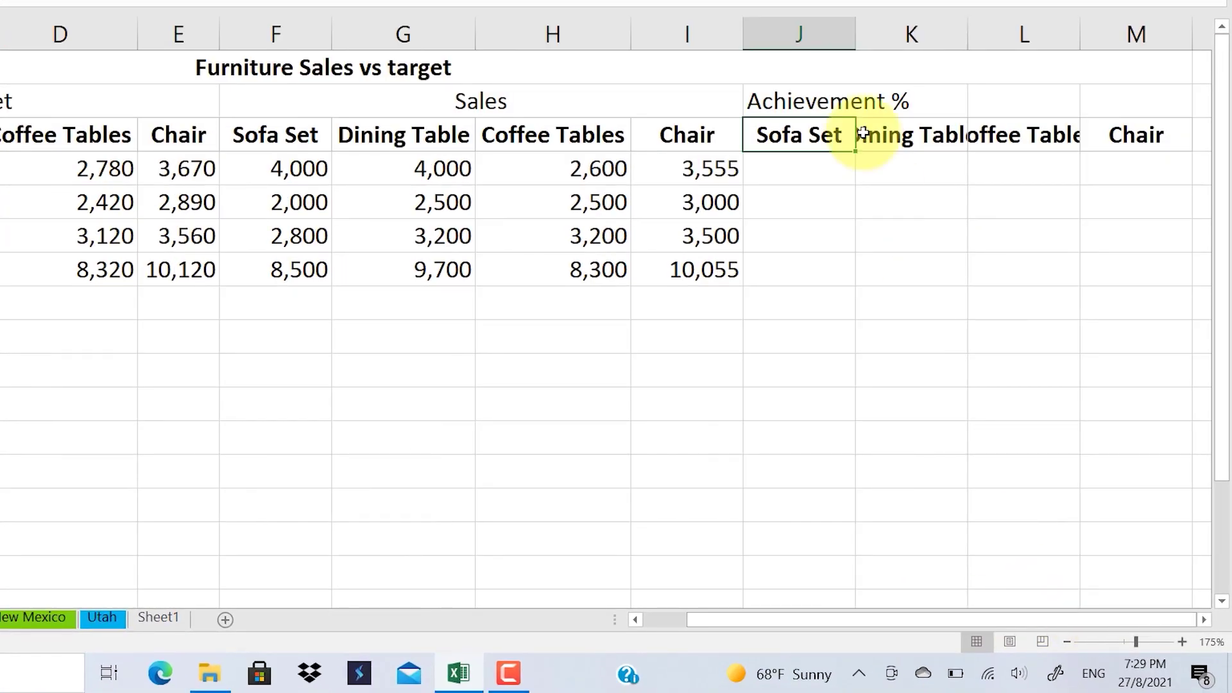
double_click(964, 27)
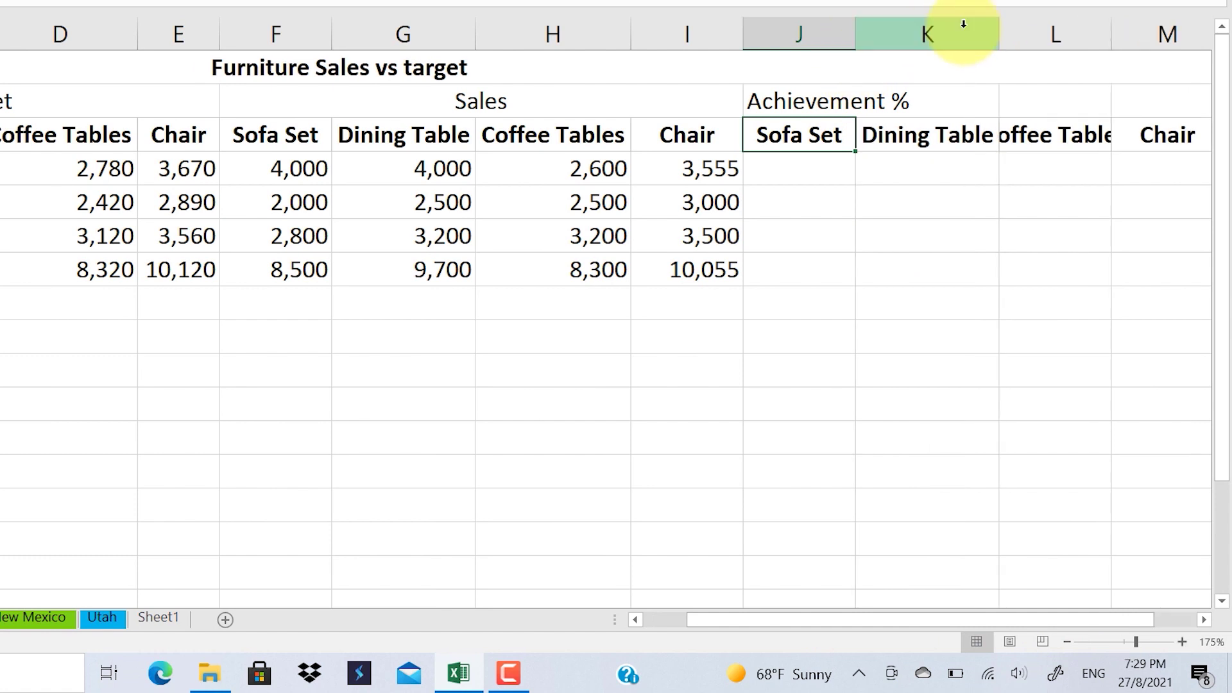
double_click(1113, 37)
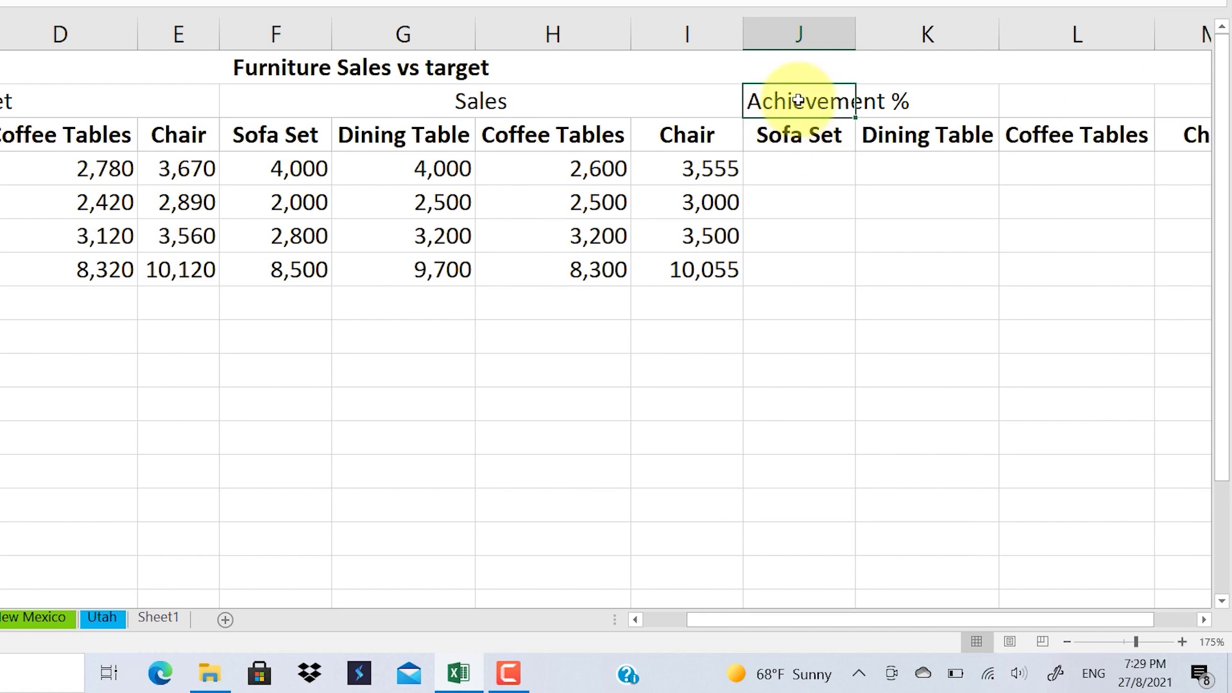
Merge and center the Achievement % heading across J2:M2.
key("shift+Right")
key("shift+Right")
key("shift+Right")
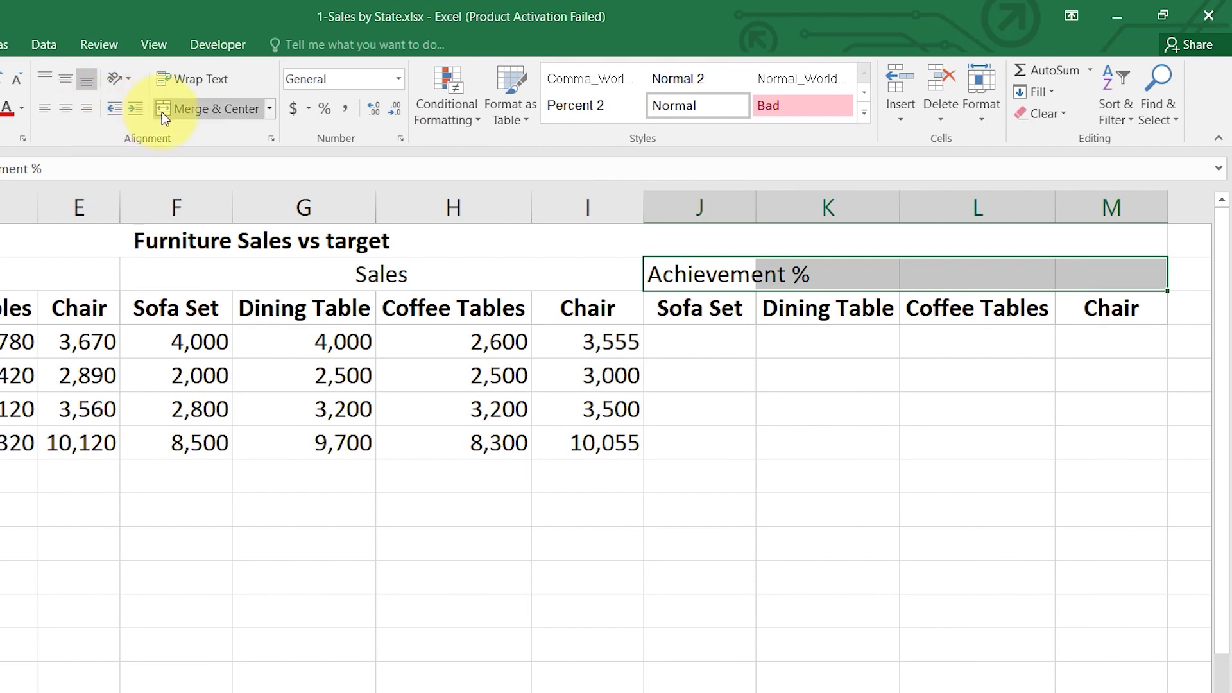
left_click(165, 118)
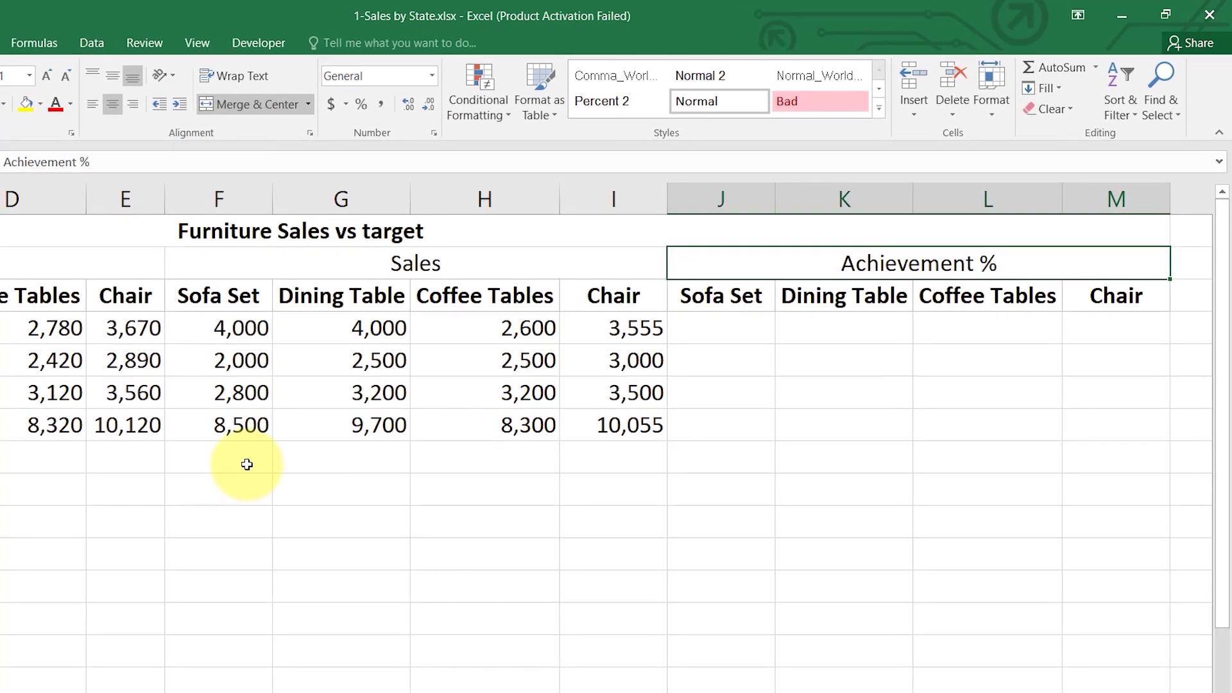
Narrow column A so that it just fits the row labels such as Grand Total.
left_click(221, 476)
left_click(496, 374)
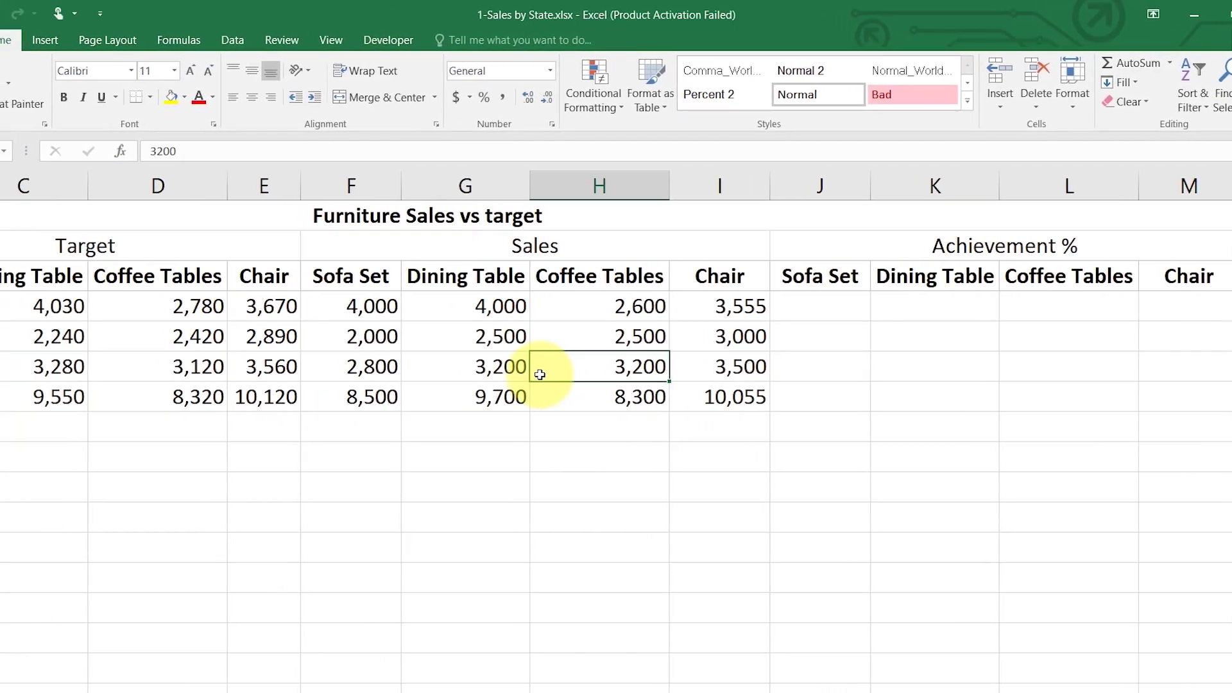
key("Left")
key("Left")
key("Left")
key("Left")
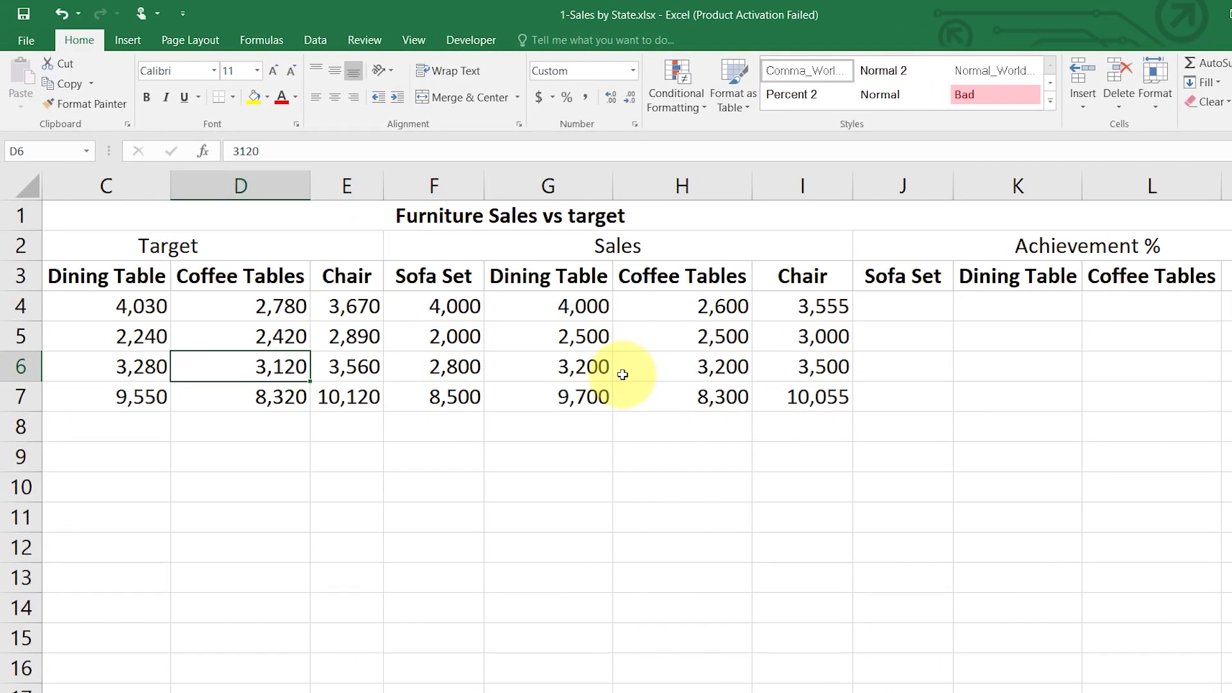
key("Left")
key("Left")
key("Left")
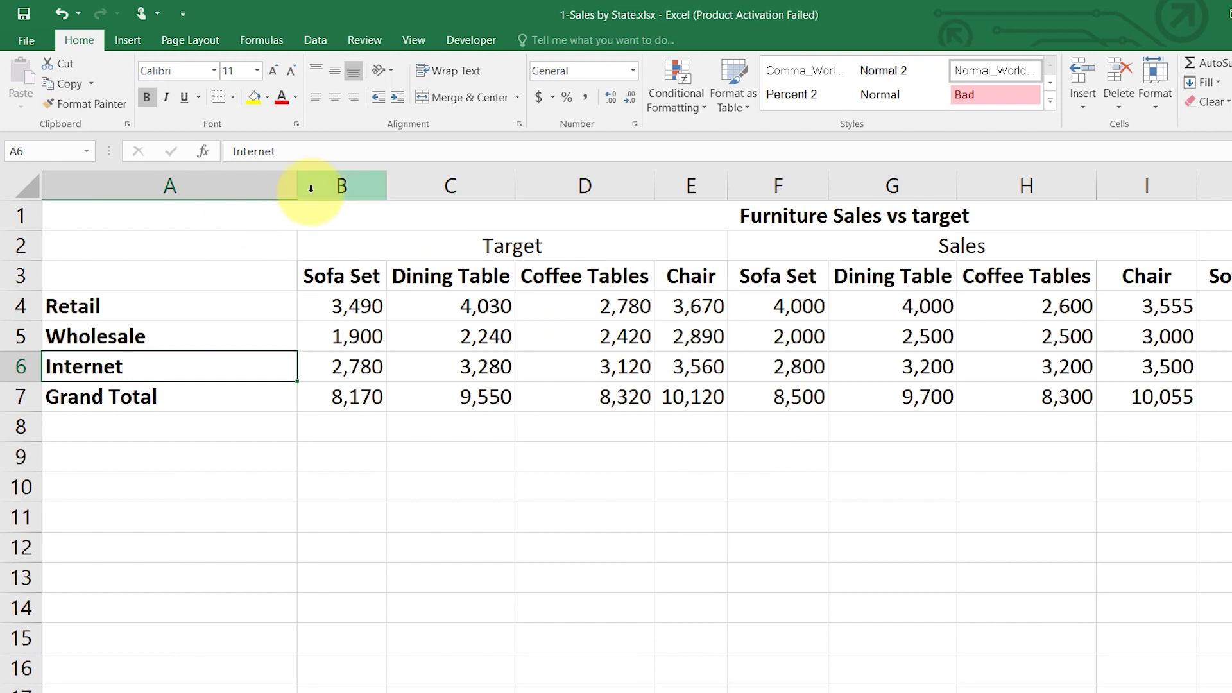
left_click_drag(298, 183, 168, 198)
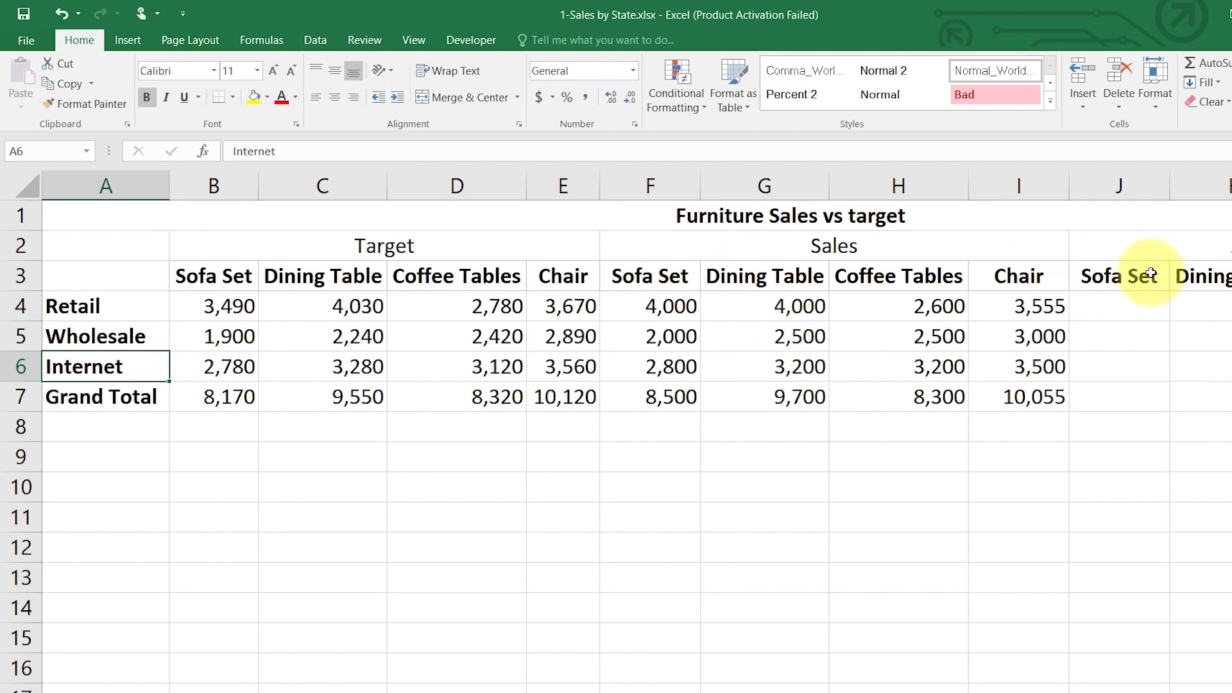
Enter the formula =(B4-F4)/B4 in cell J4 for the Retail Sofa Set achievement.
left_click(1106, 314)
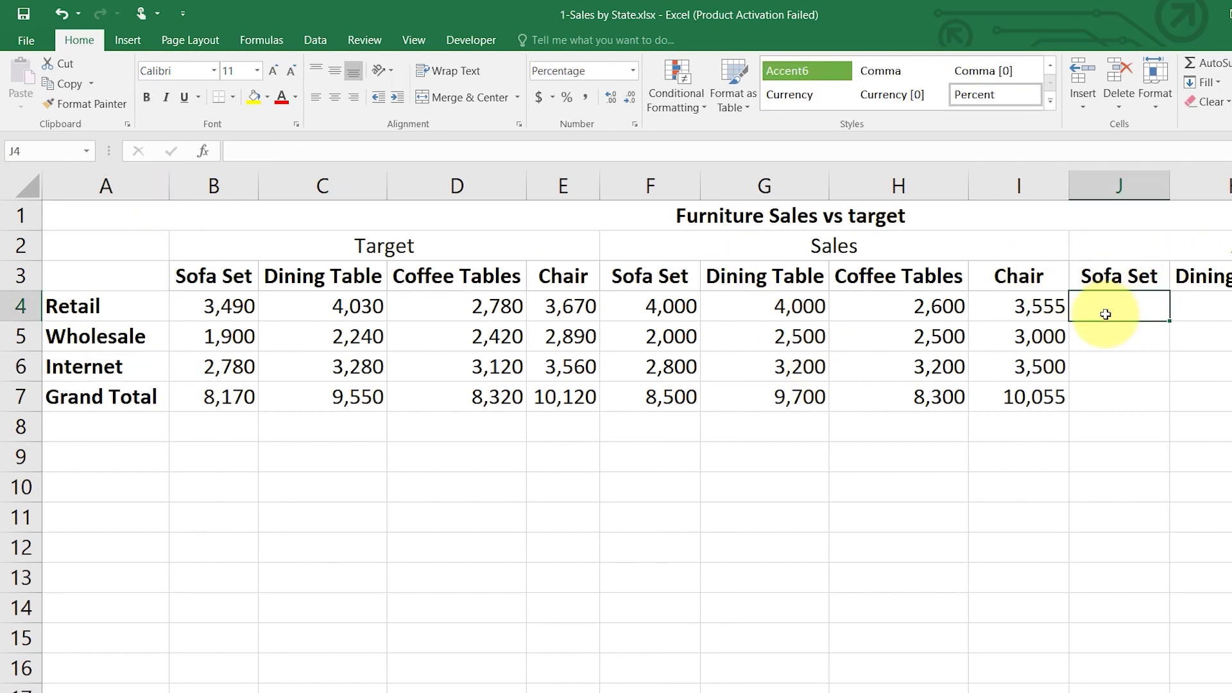
type("=")
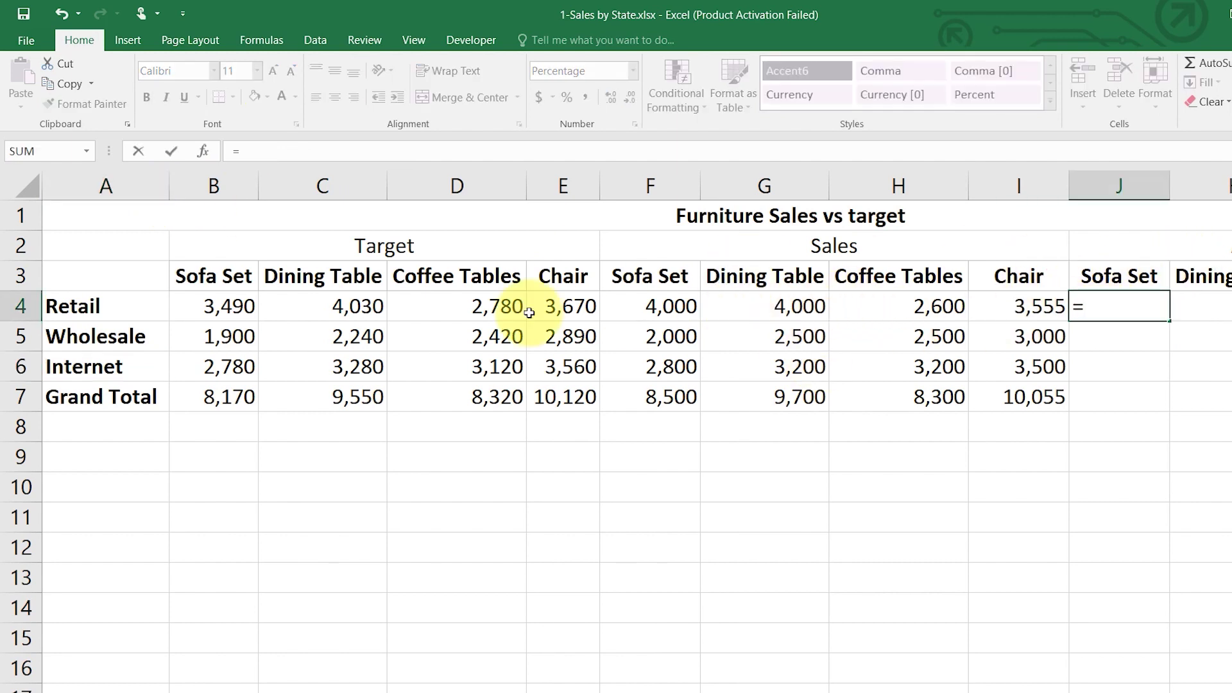
left_click(227, 312)
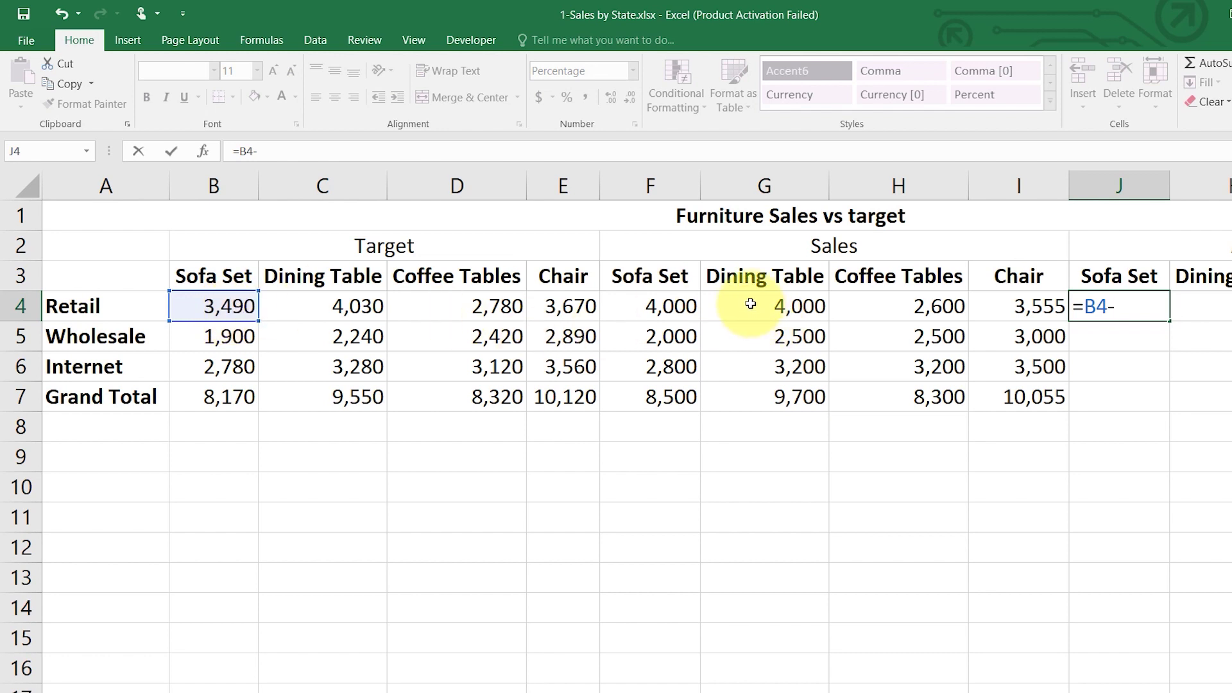
left_click(674, 307)
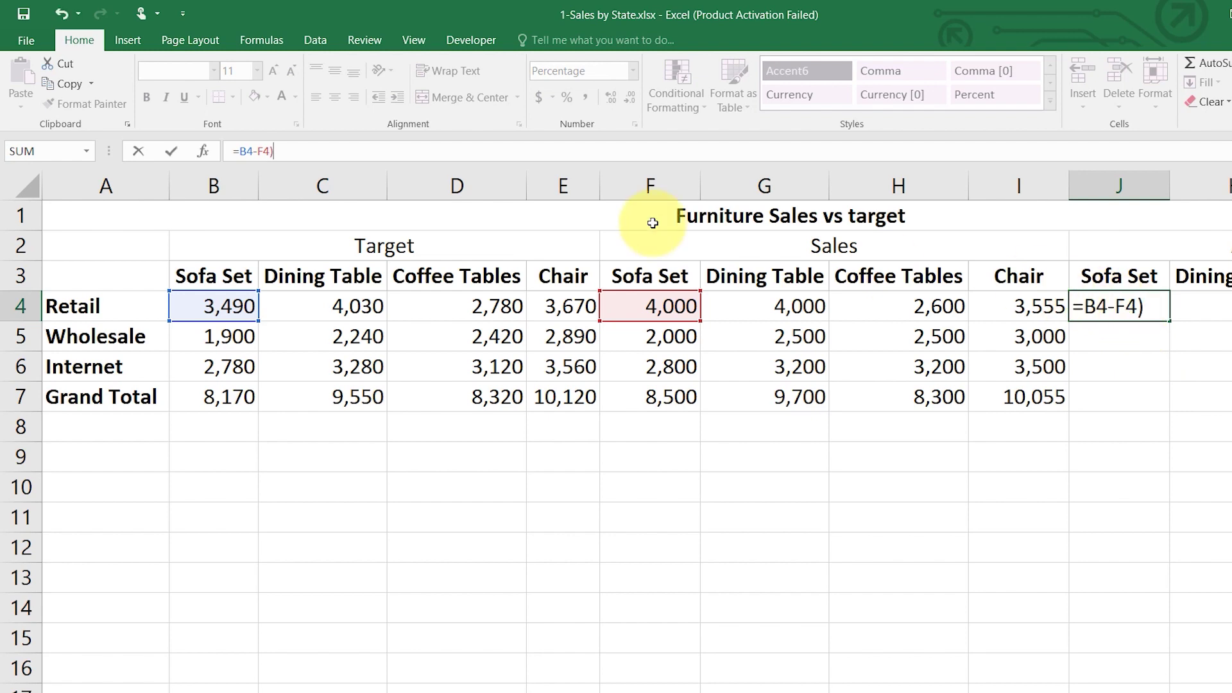
key("Left")
key("Left")
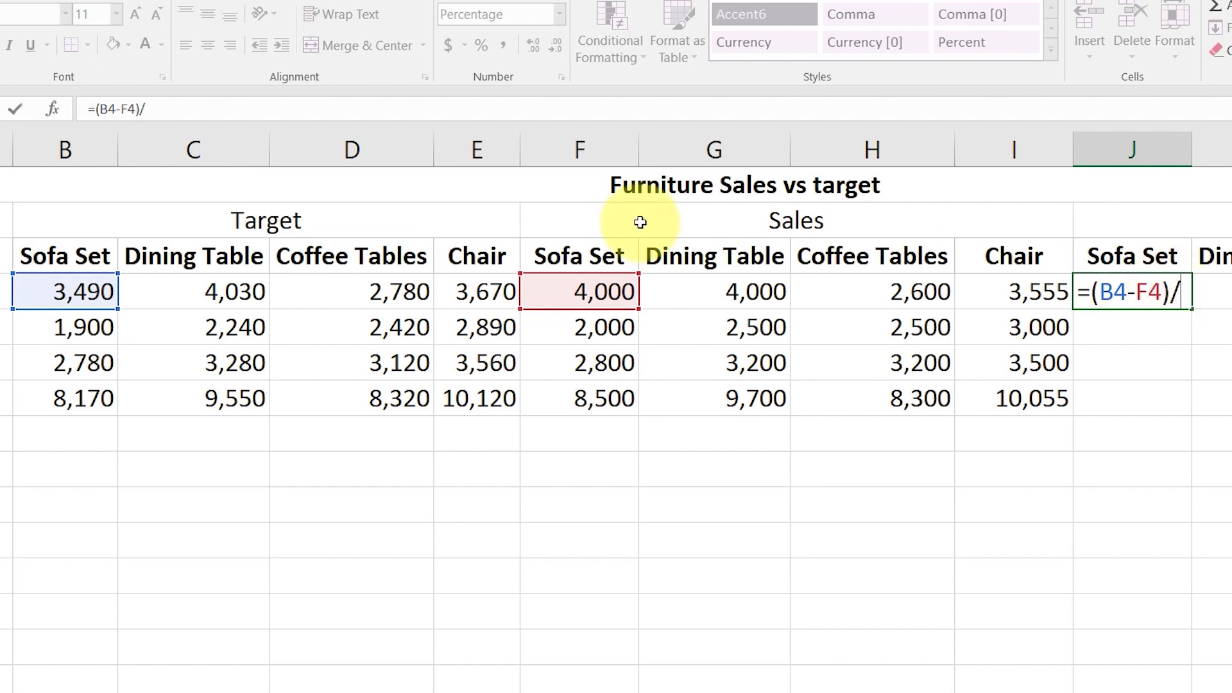
left_click(91, 296)
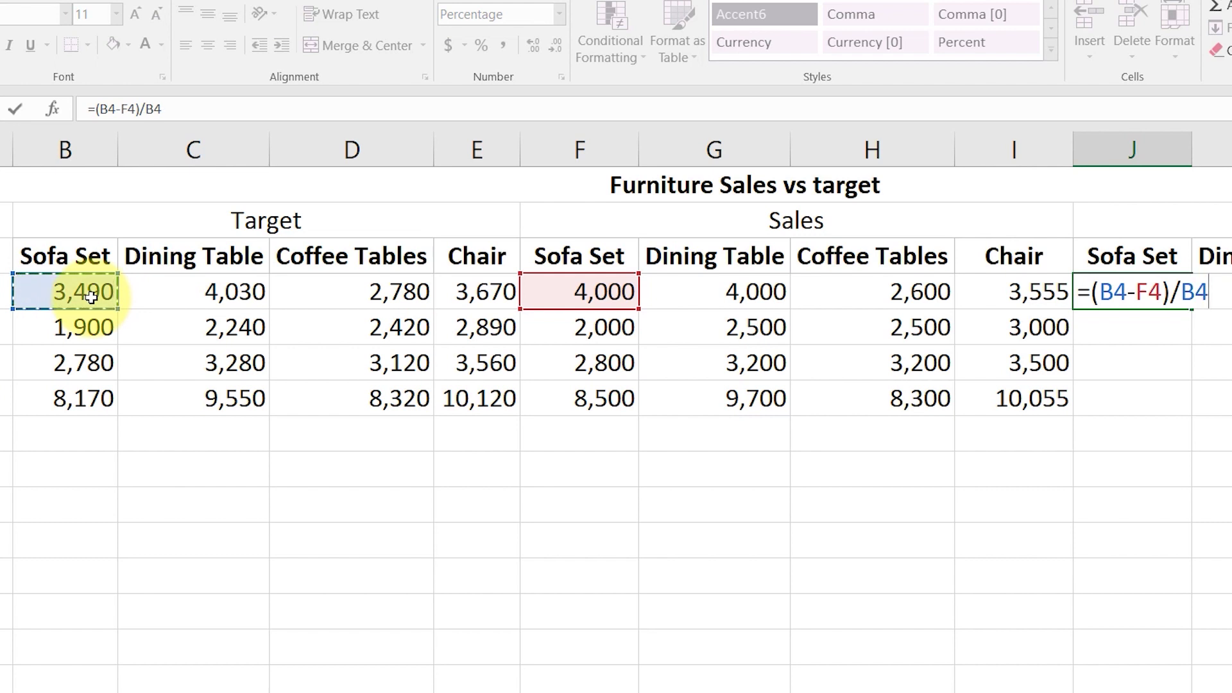
key("Return")
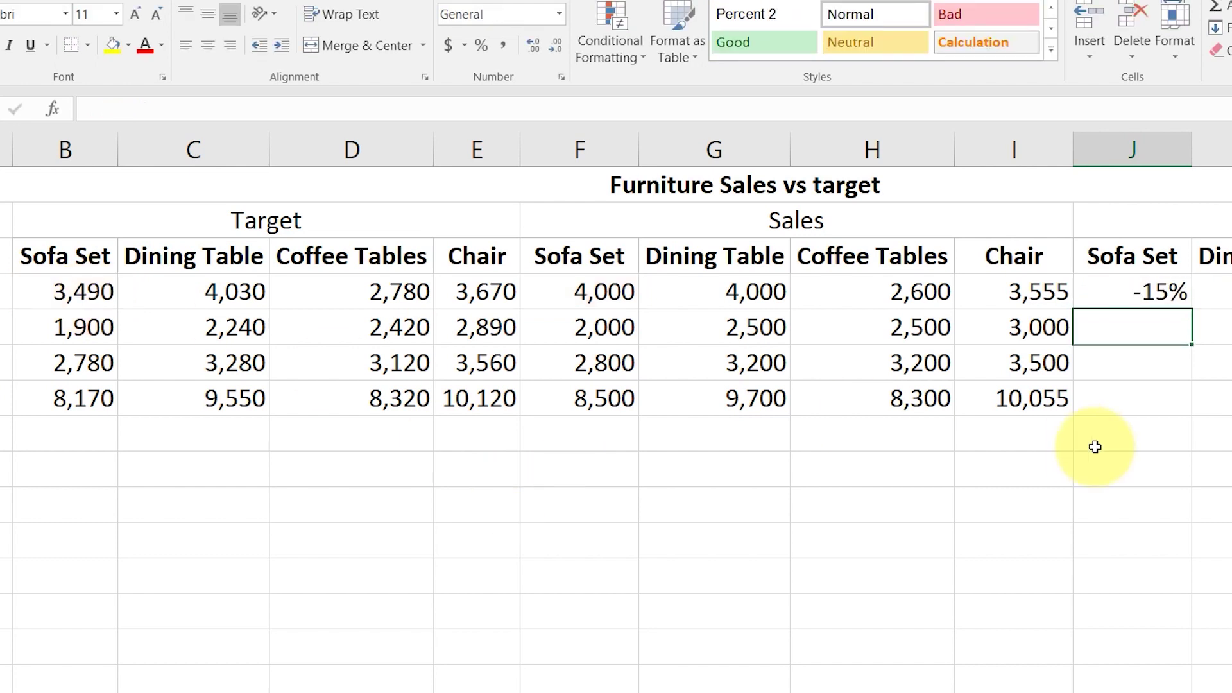
Fill the formula from J4 down to row 7 and across to column M, covering J4:M7.
left_click(1128, 294)
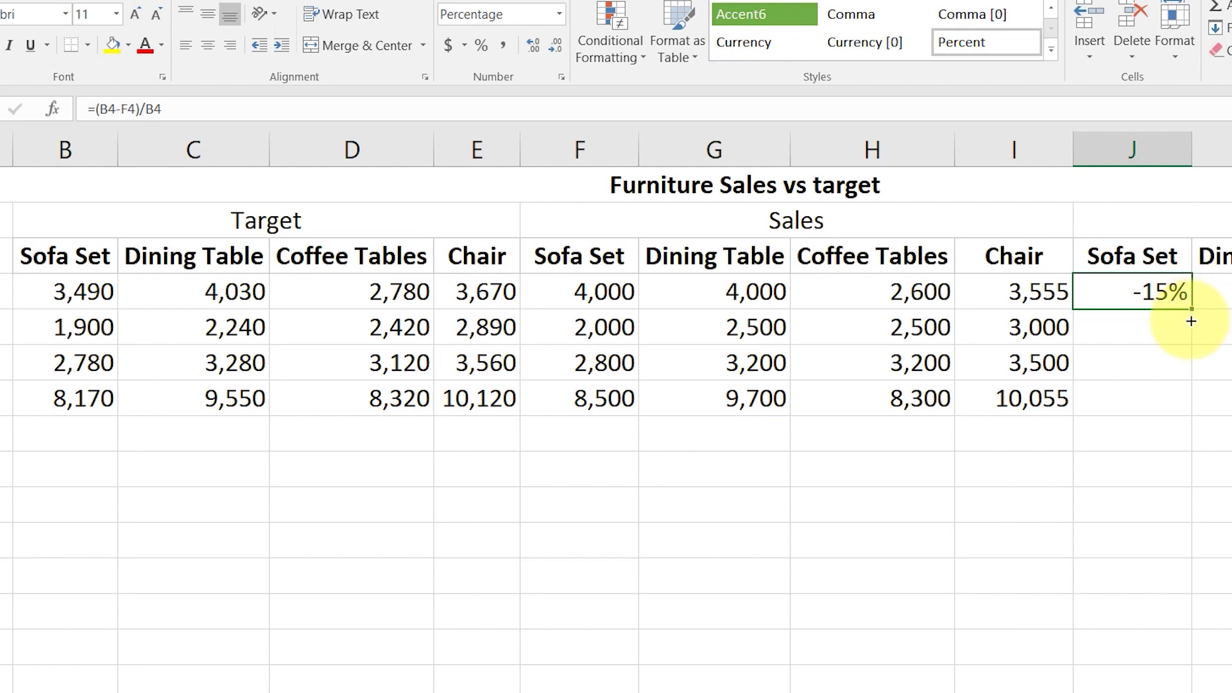
left_click_drag(1192, 321, 1193, 414)
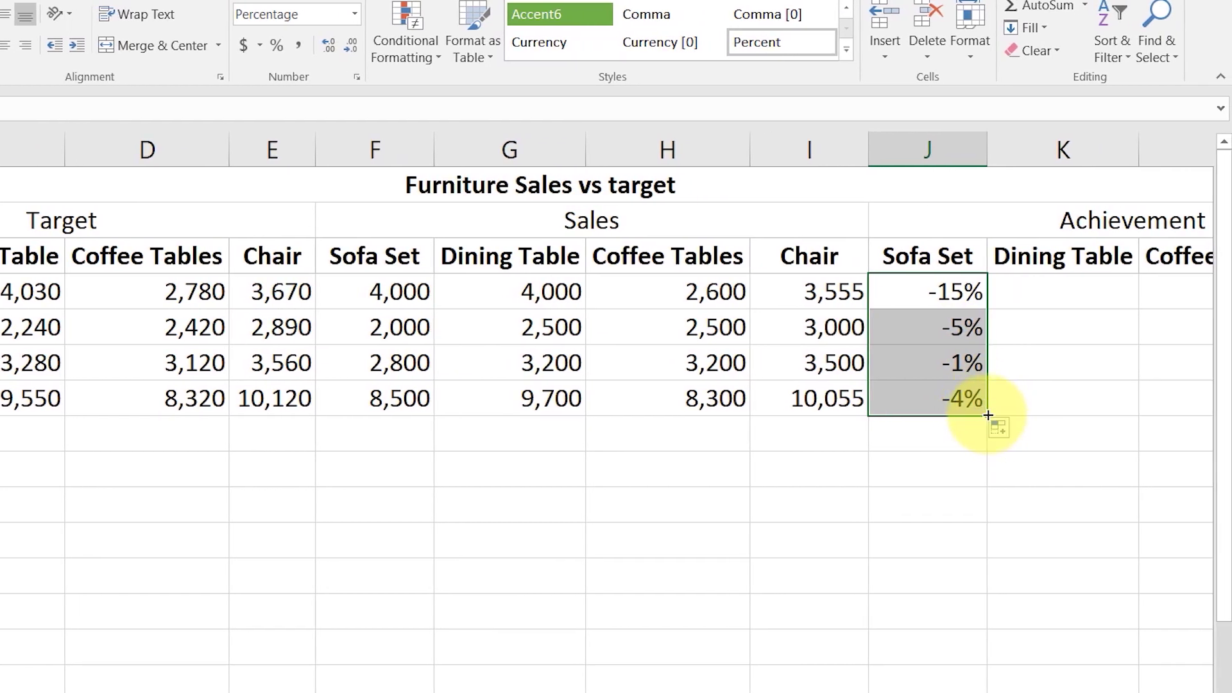
left_click_drag(997, 414, 958, 447)
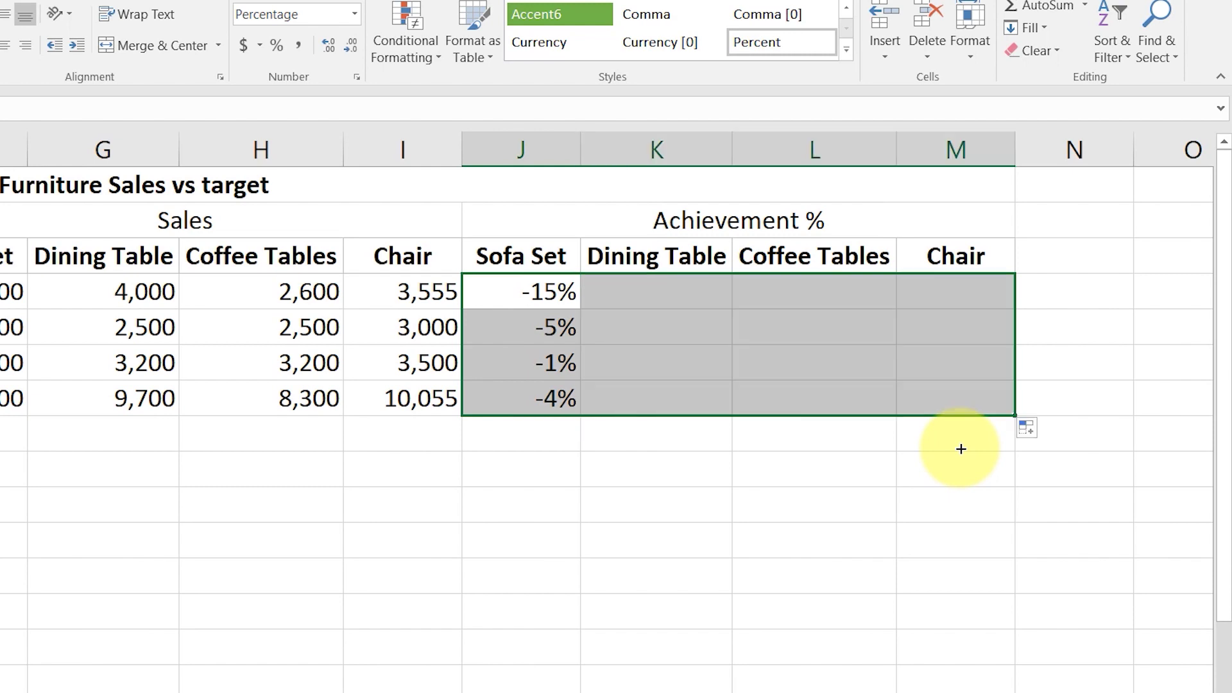
left_click(620, 492)
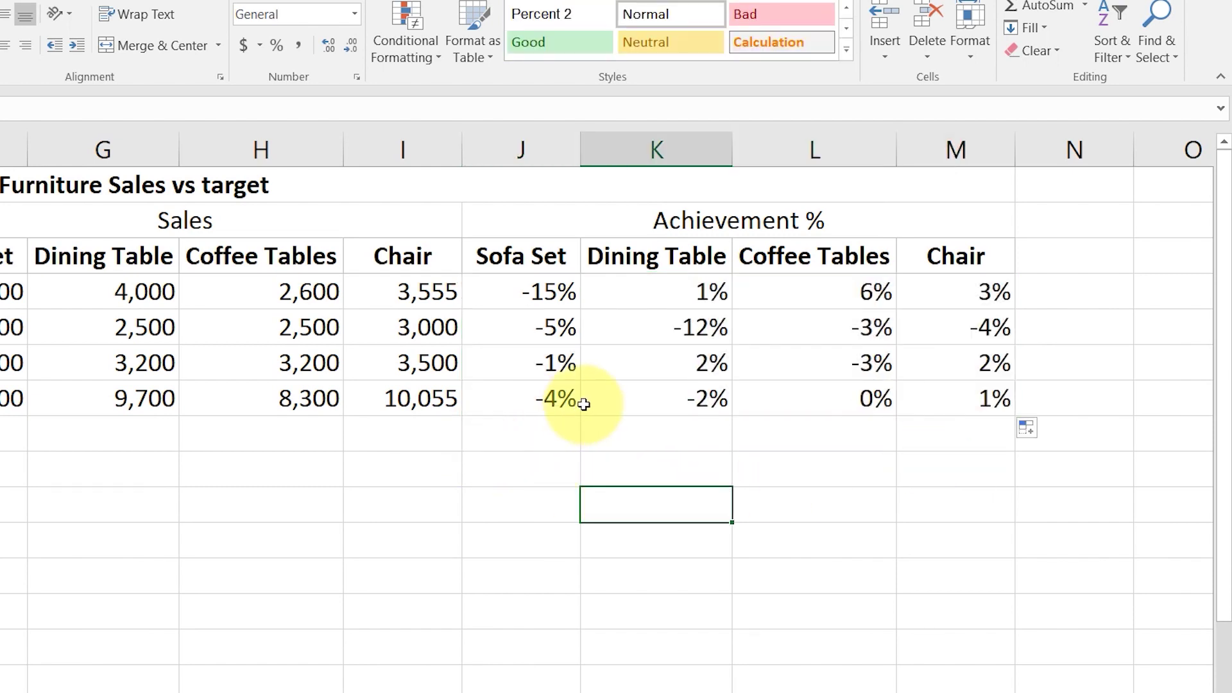
Fill the merged title cell Furniture Sales vs target in row 1 with the blue theme color.
left_click(334, 455)
key("Home")
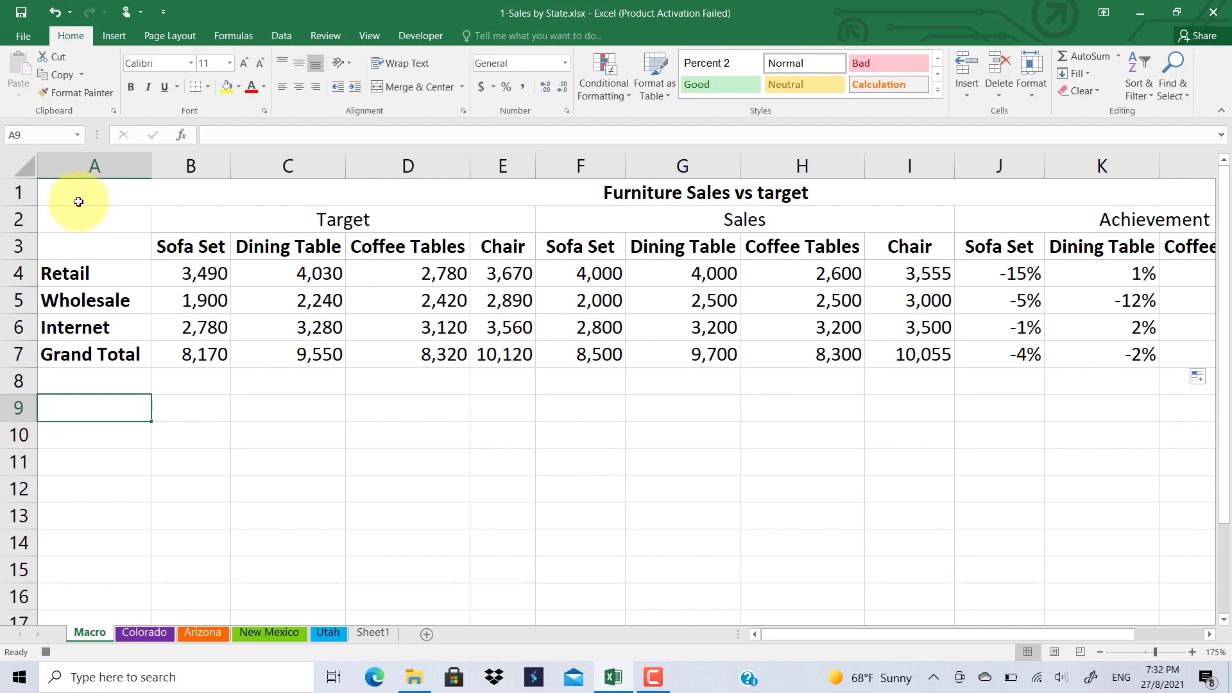
left_click(79, 202)
left_click(170, 36)
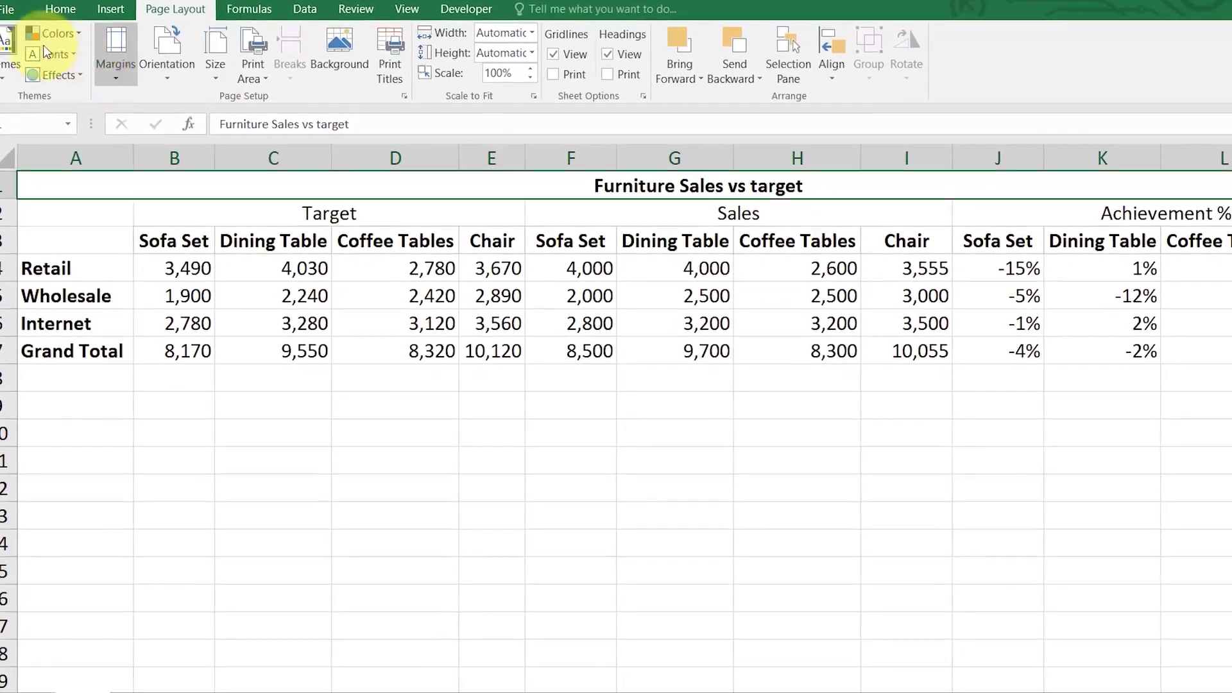
left_click(58, 8)
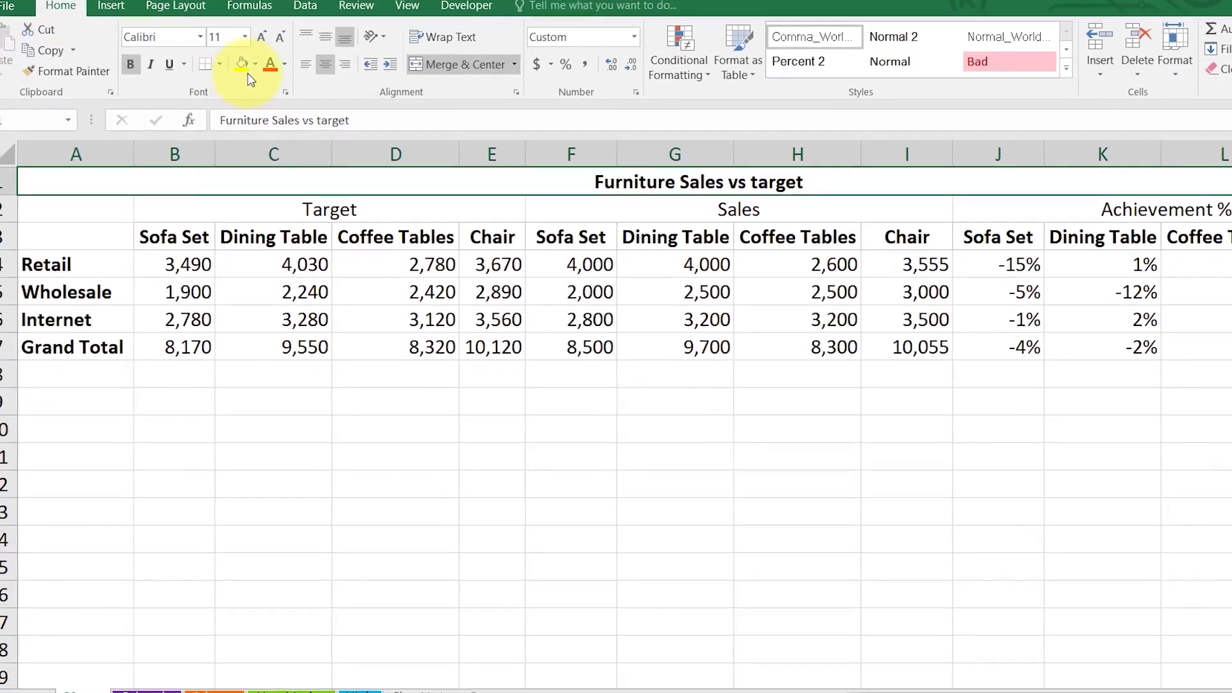
left_click(255, 64)
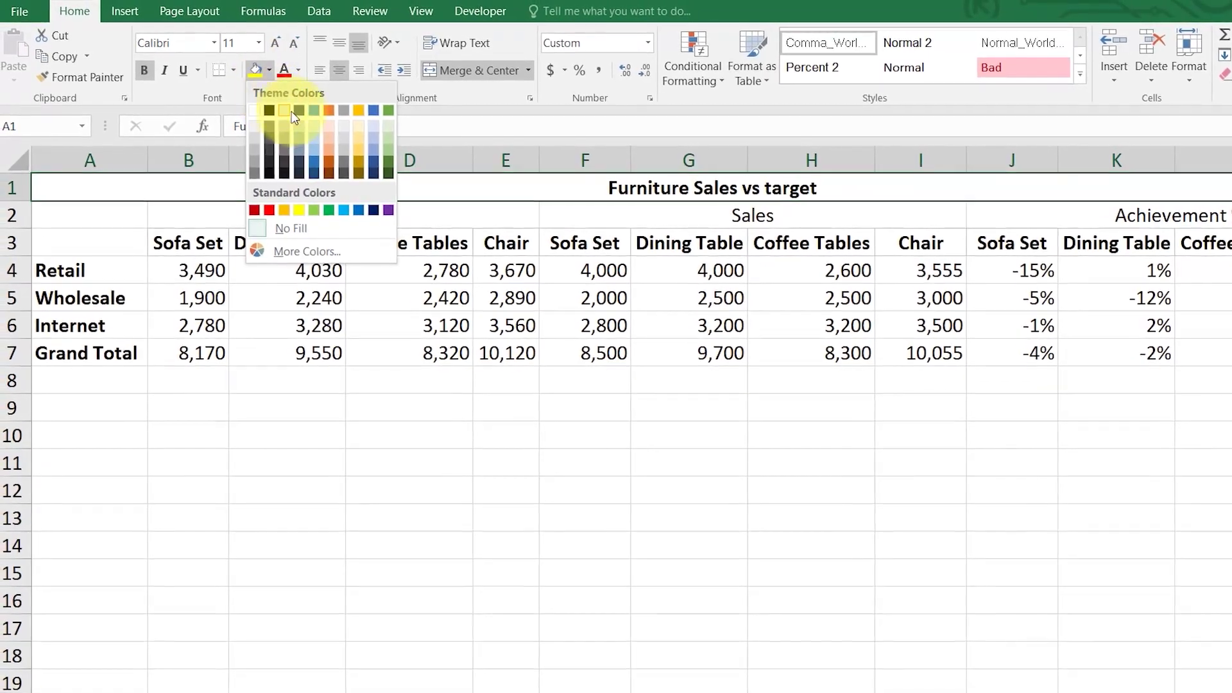
left_click(313, 110)
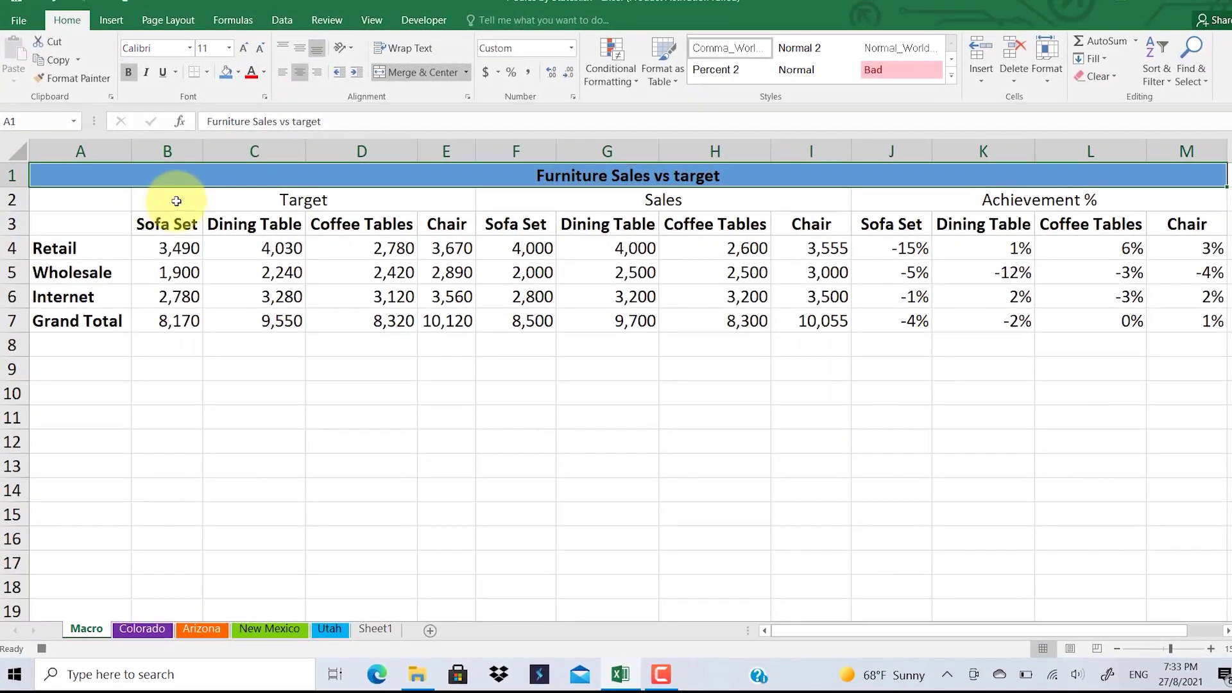
Fill the Target, Sales and Achievement % headings in B2:M2 with the orange theme color.
left_click_drag(176, 201, 999, 205)
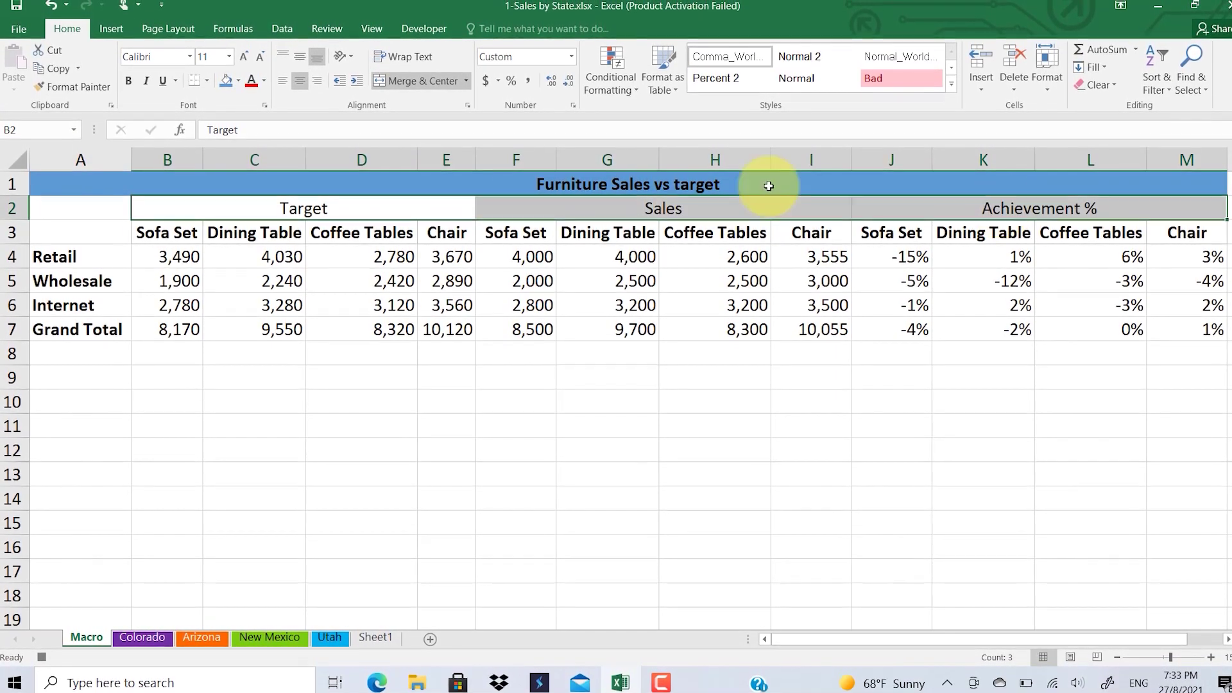
left_click(237, 87)
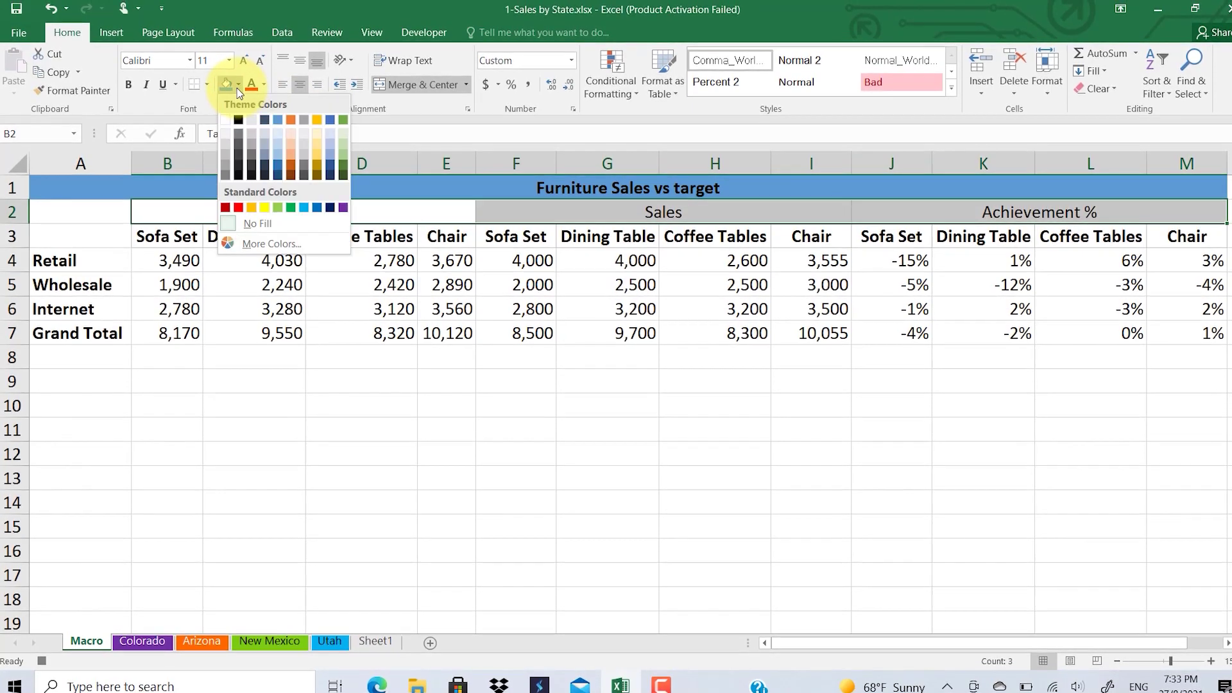
left_click(290, 123)
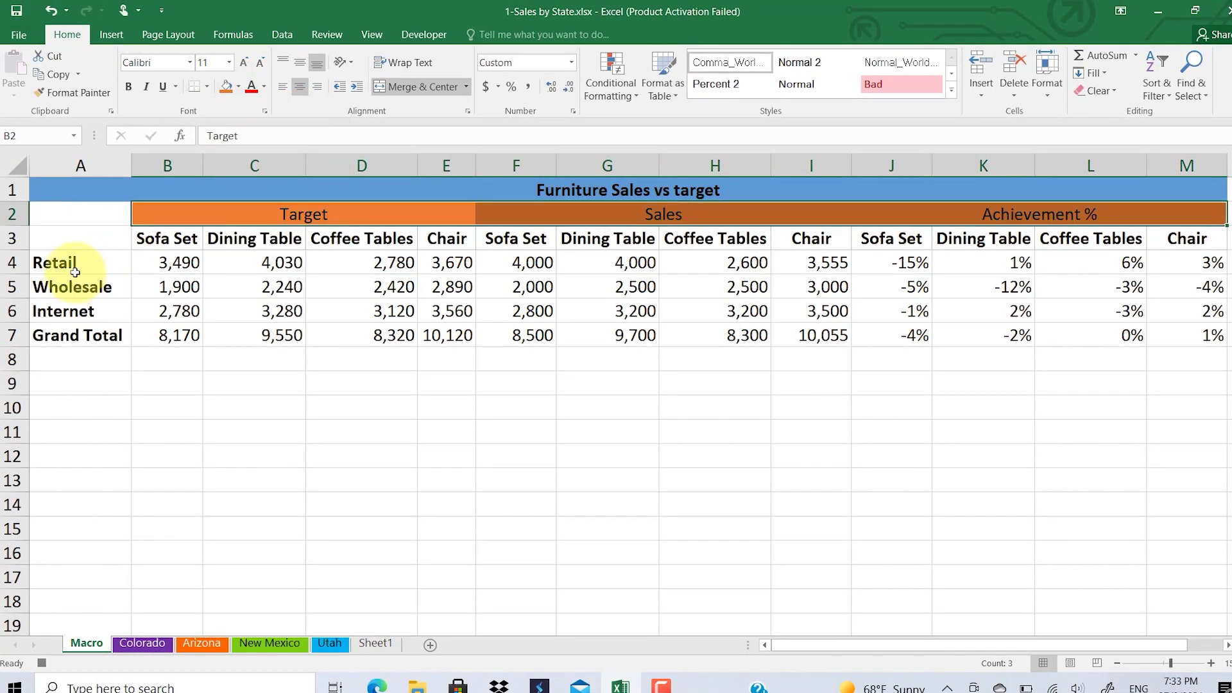
left_click(961, 424)
key("Up")
key("Up")
key("Up")
key("Up")
key("Up")
key("Up")
key("Up")
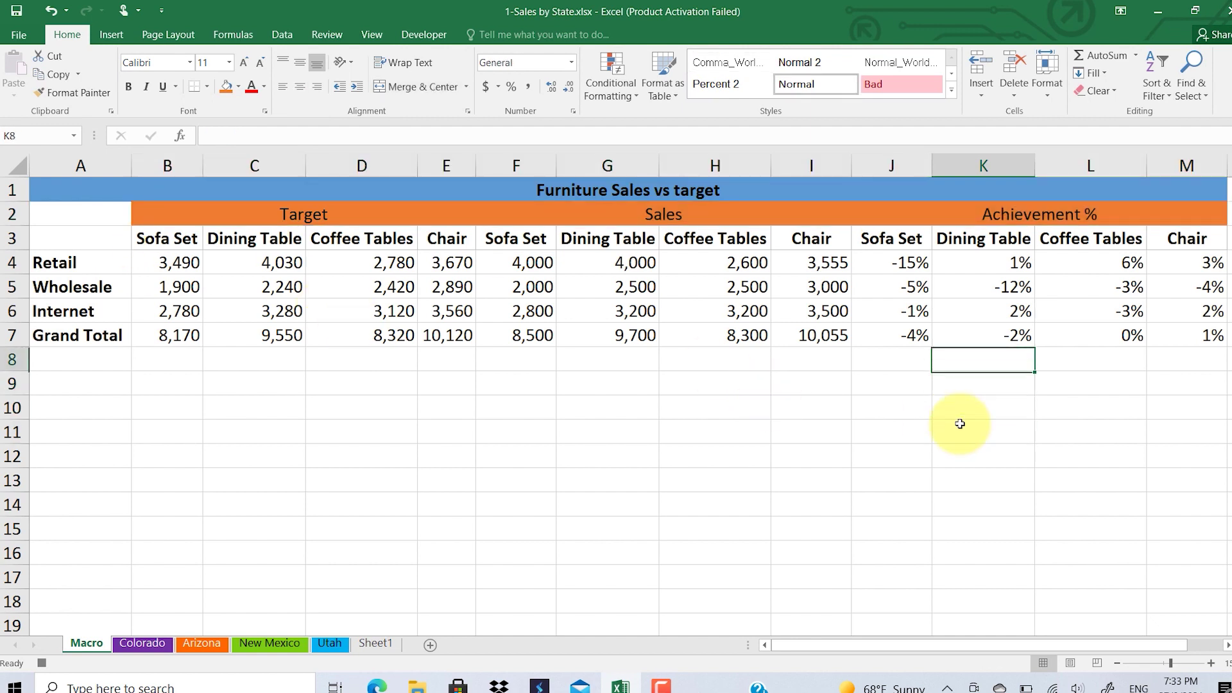
key("Left")
key("Left")
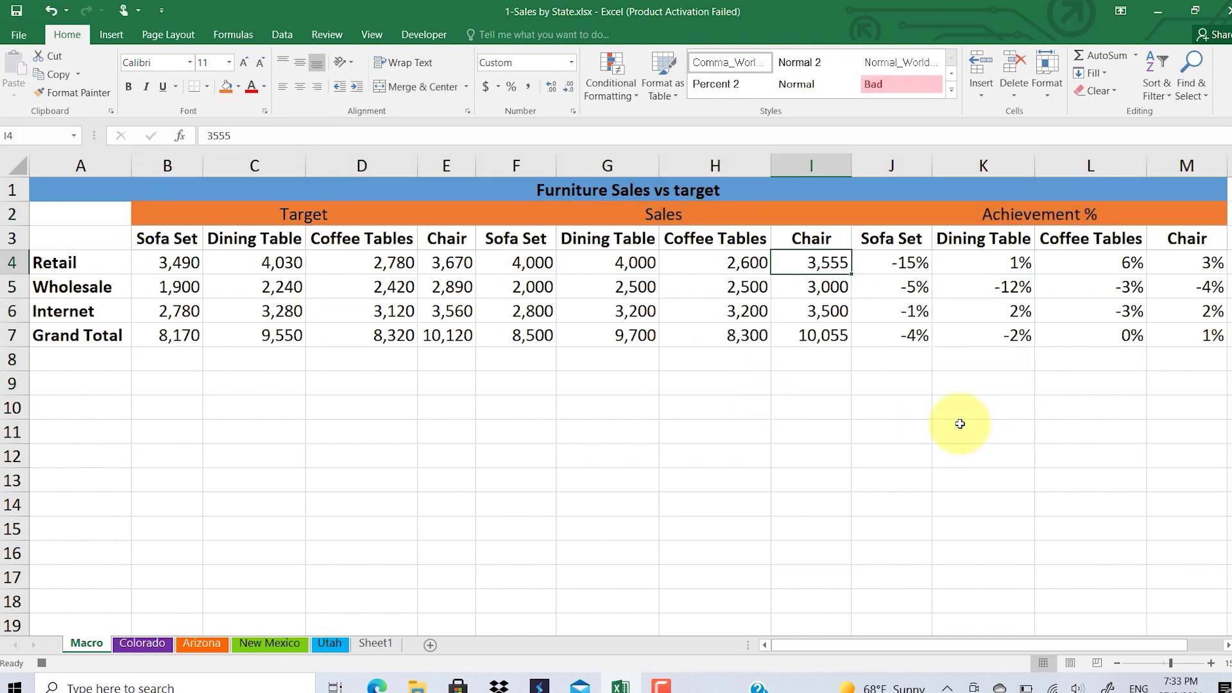
Apply a Less Than conditional formatting rule of 1% with Red Text to the achievement percentages in J4:M7.
key("Right")
key("shift+Right")
key("shift+Right")
key("shift+Right")
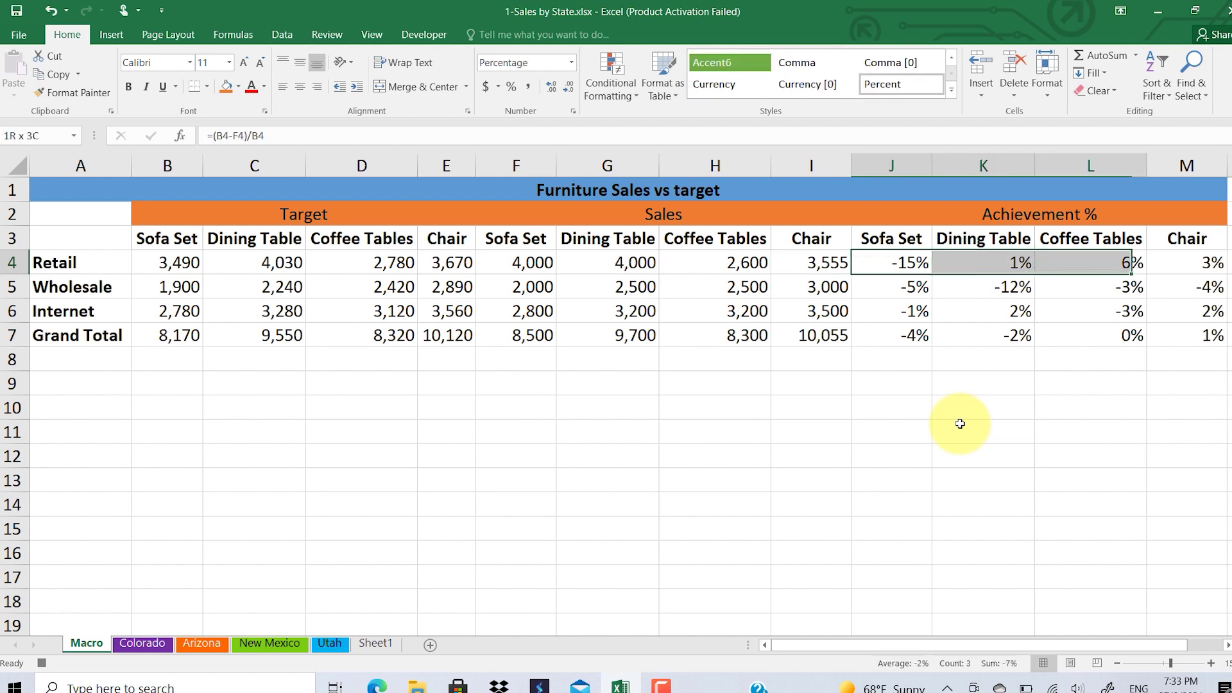
key("shift+Down")
key("shift+Down")
key("shift+Down")
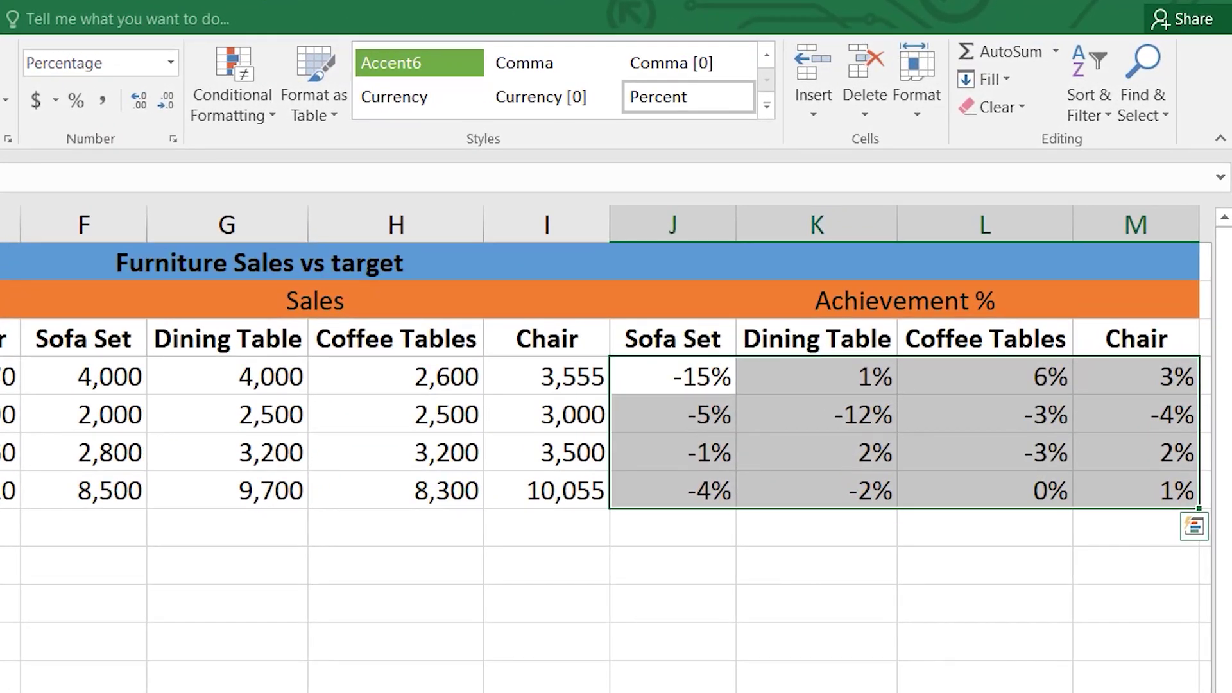
left_click(252, 114)
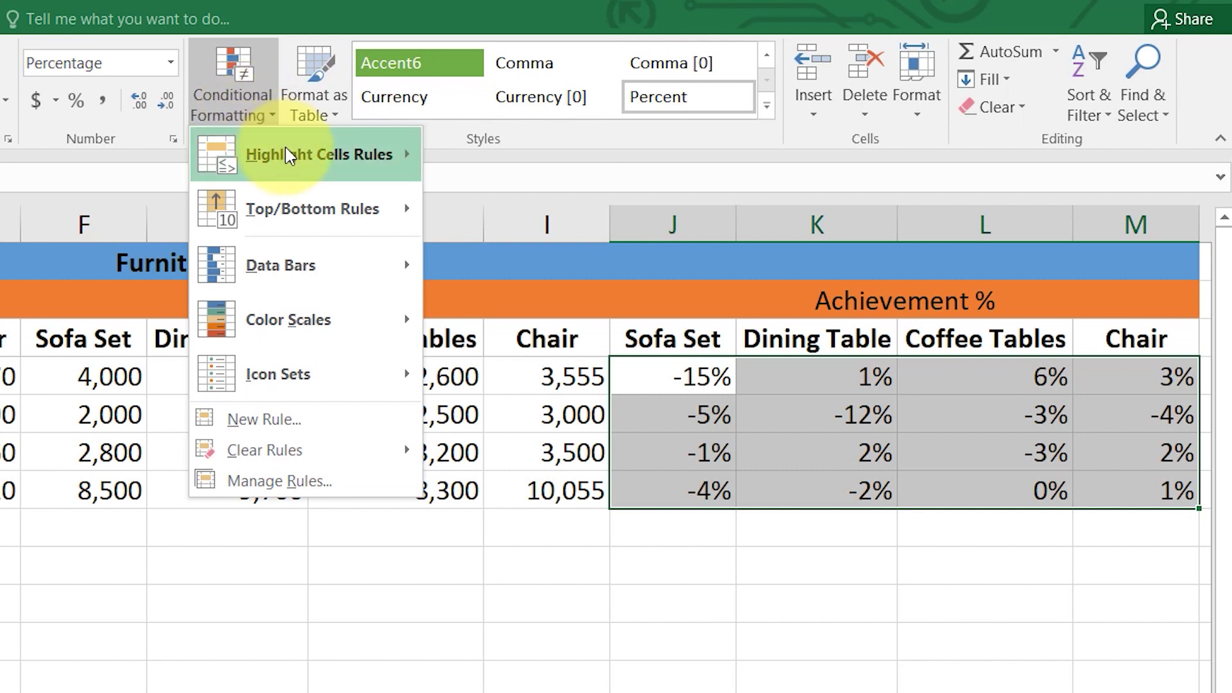
mouse_move(305, 158)
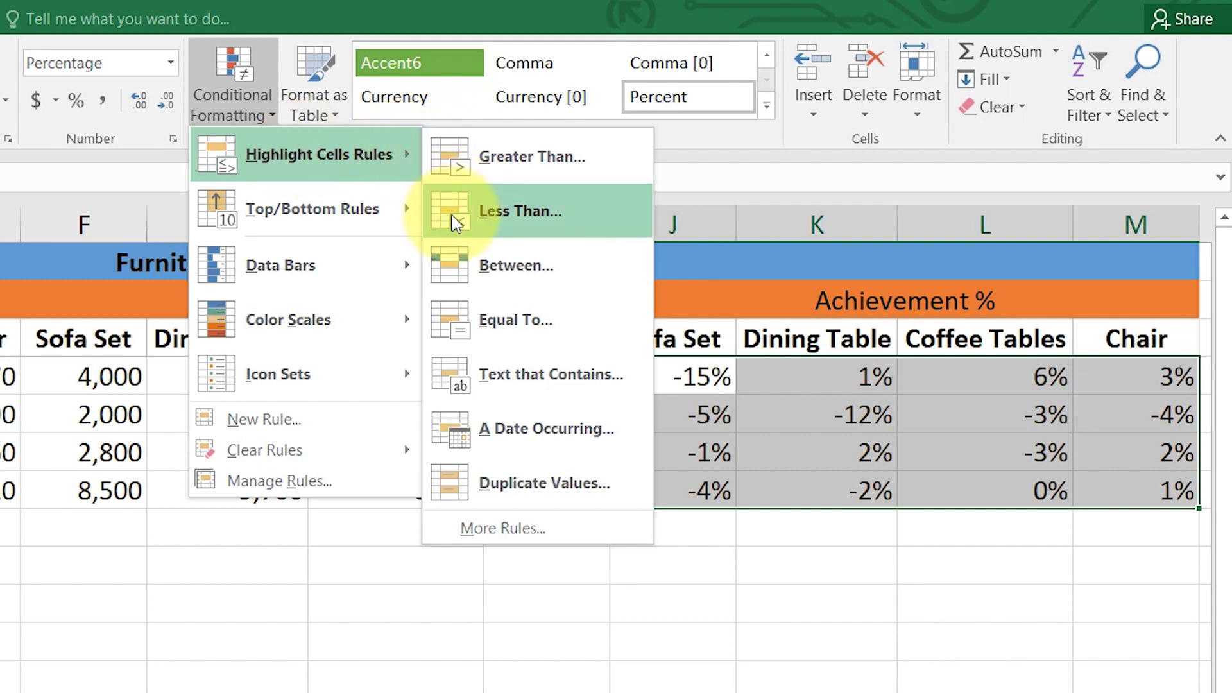
left_click(457, 221)
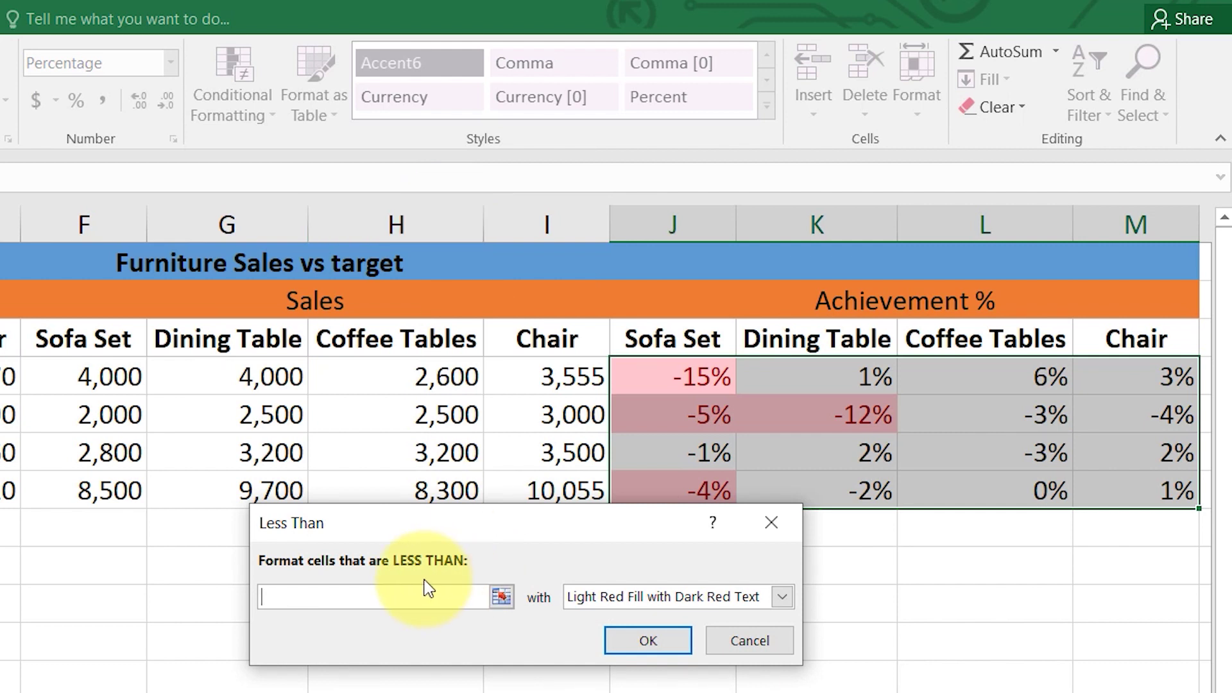
type("1%")
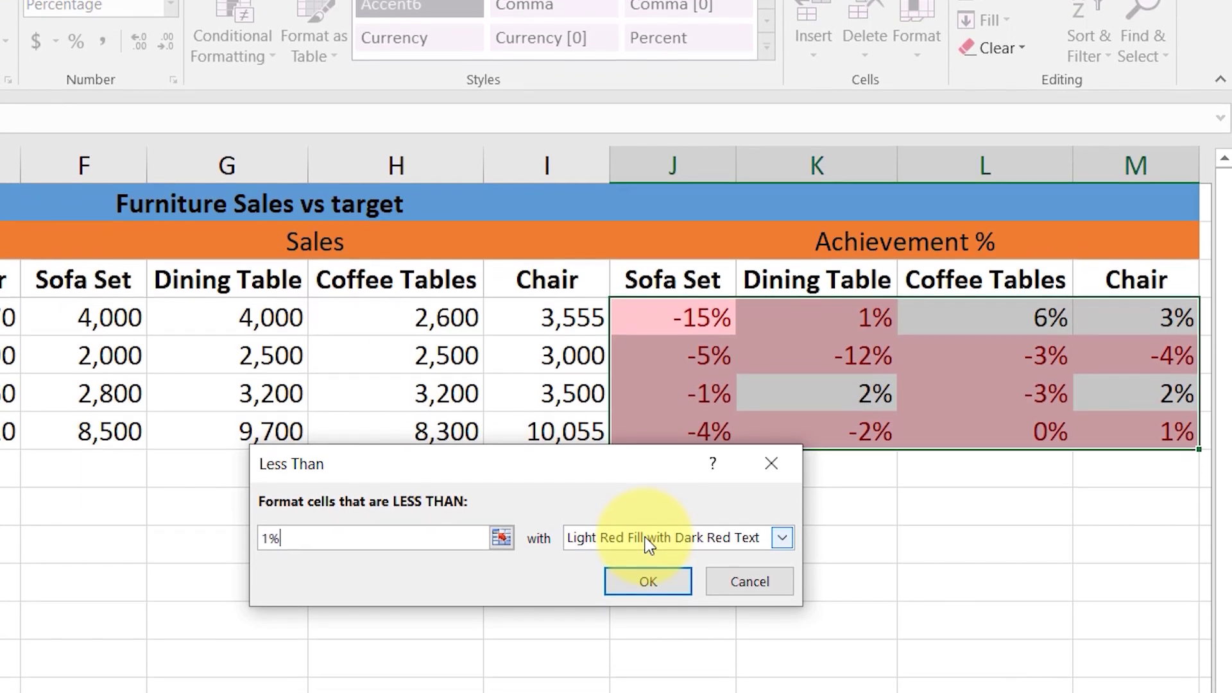
left_click(650, 564)
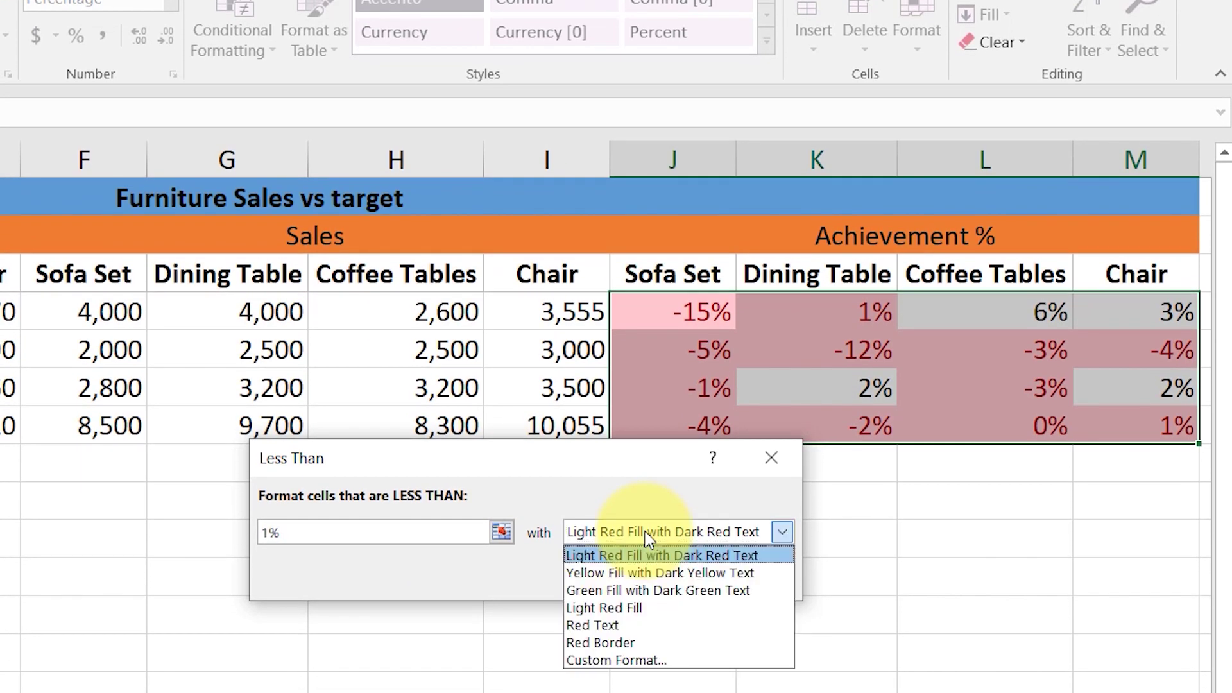
left_click(613, 625)
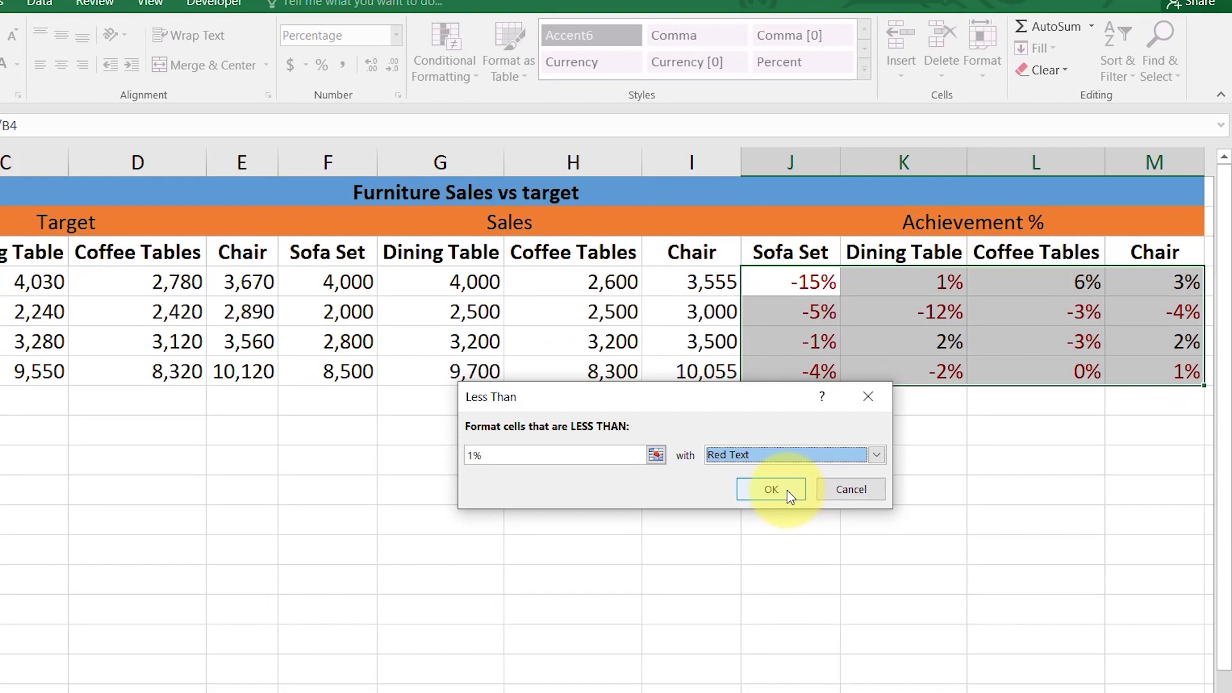
left_click(648, 575)
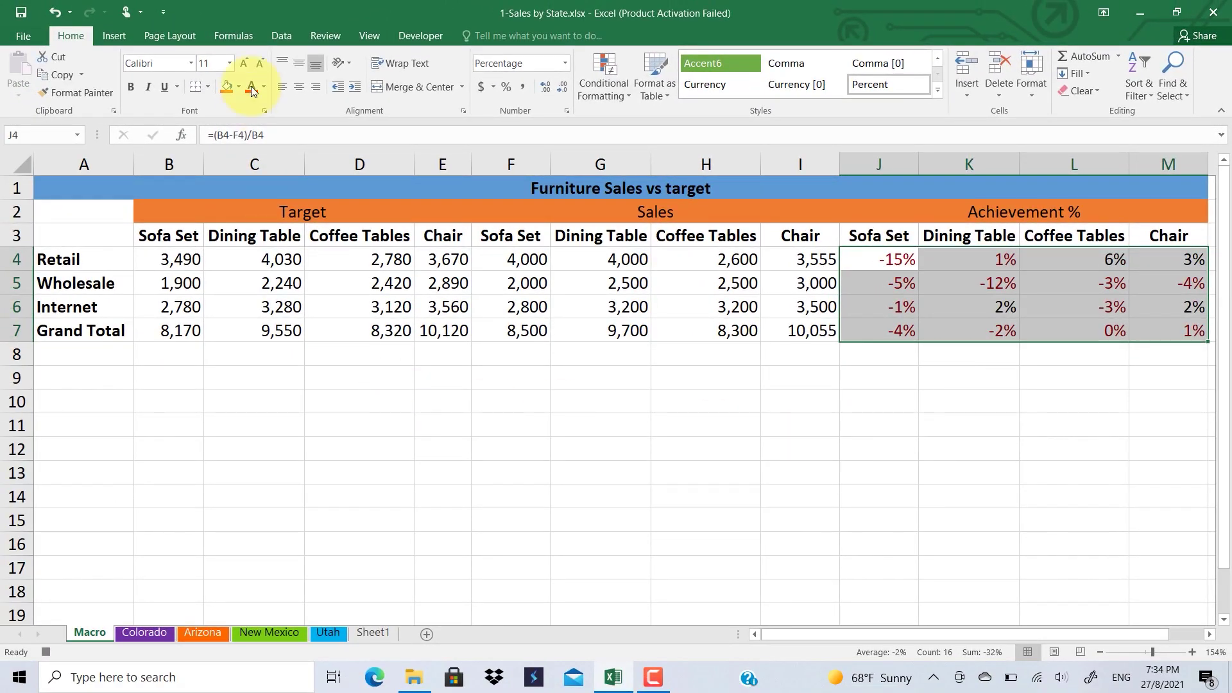
left_click(459, 442)
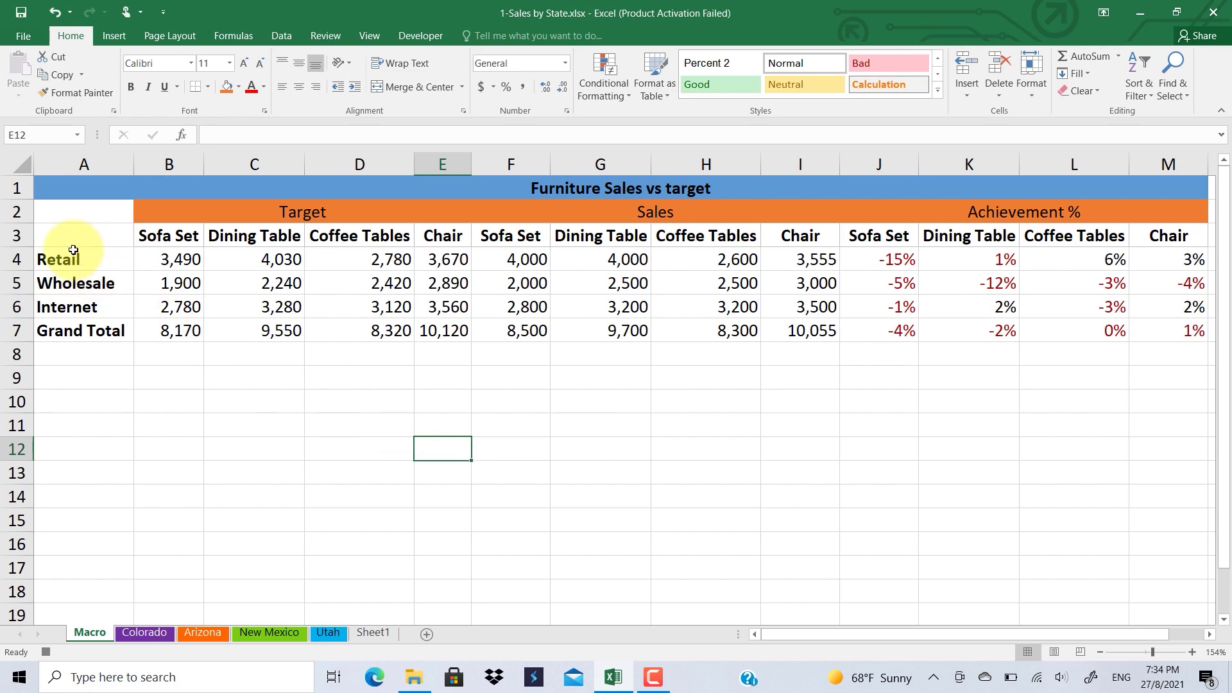
Add an outside border around each of the Target (B2:E7), Sales (F2:I7) and Achievement % (J2:M7) blocks.
left_click_drag(159, 208, 423, 335)
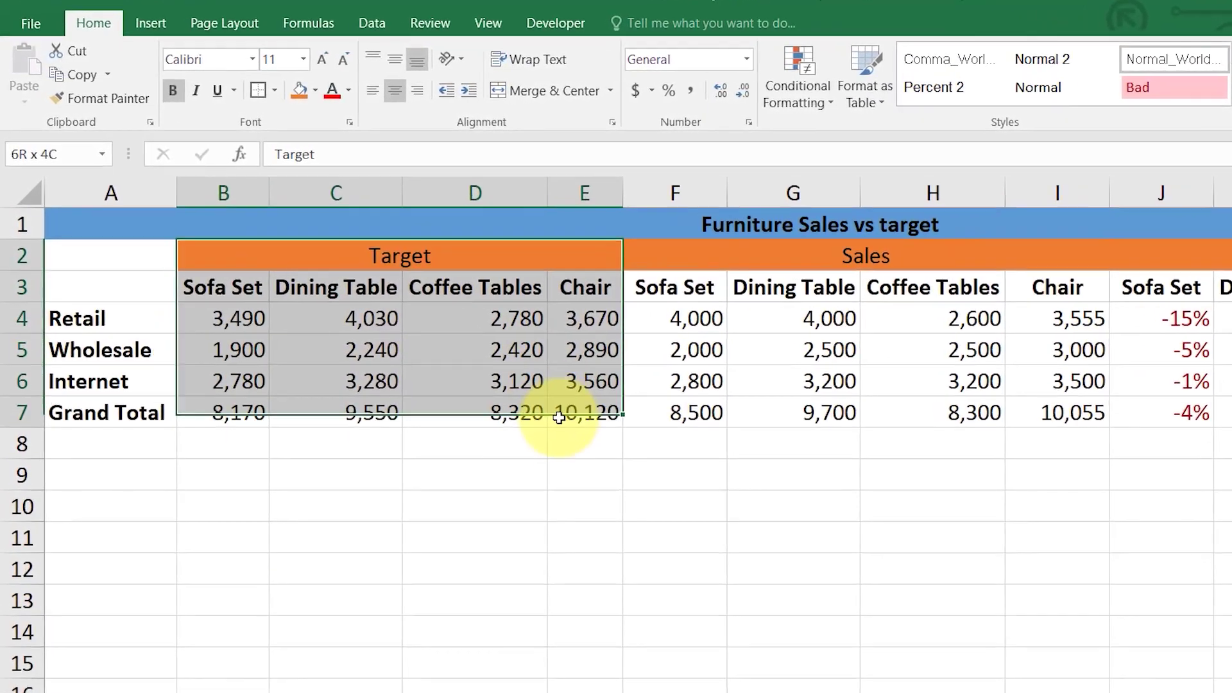
left_click_drag(560, 418, 558, 425)
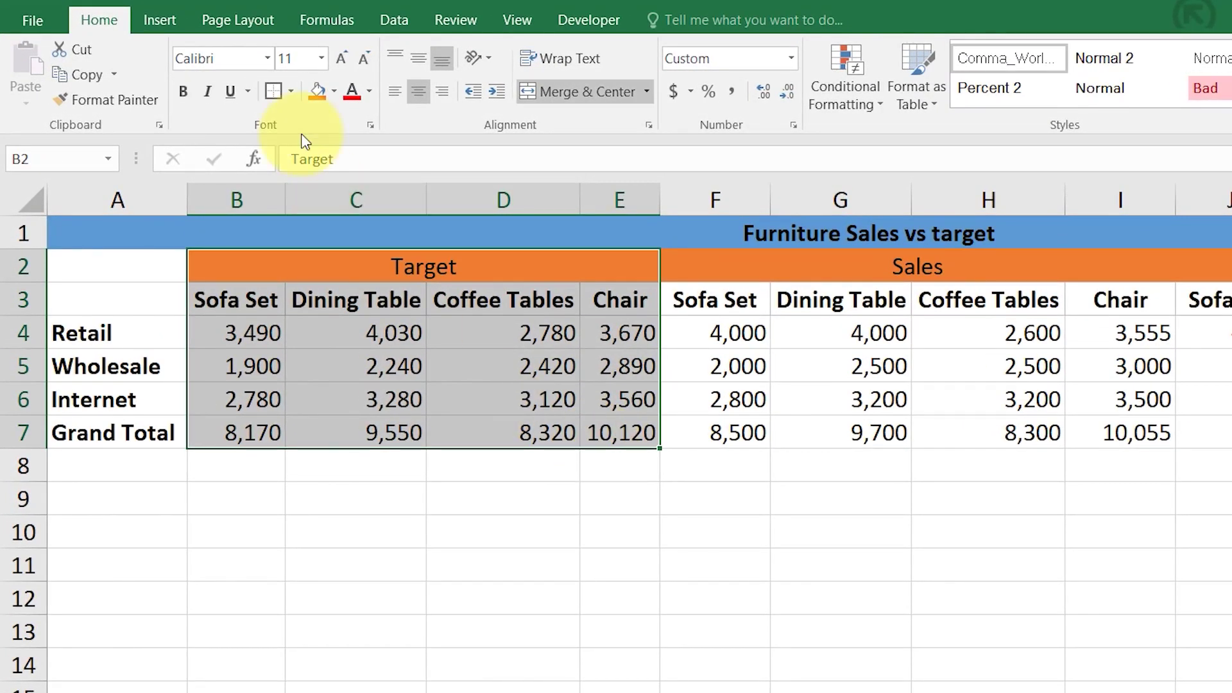
left_click(274, 92)
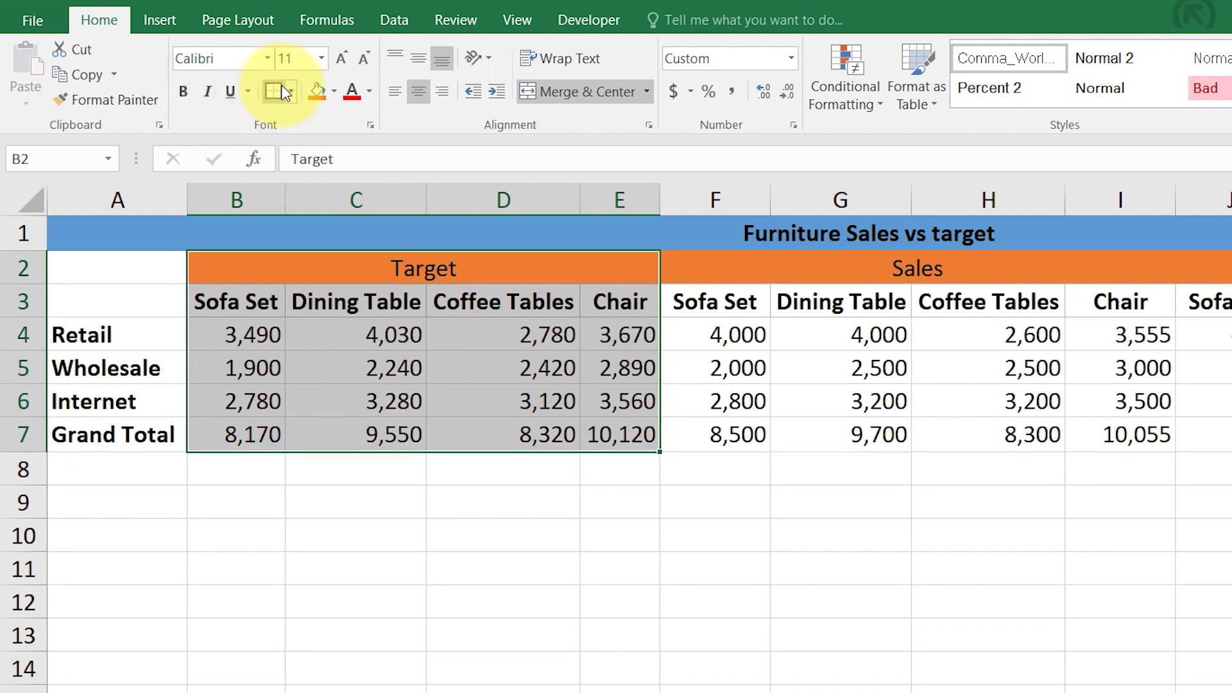
left_click_drag(706, 262, 831, 419)
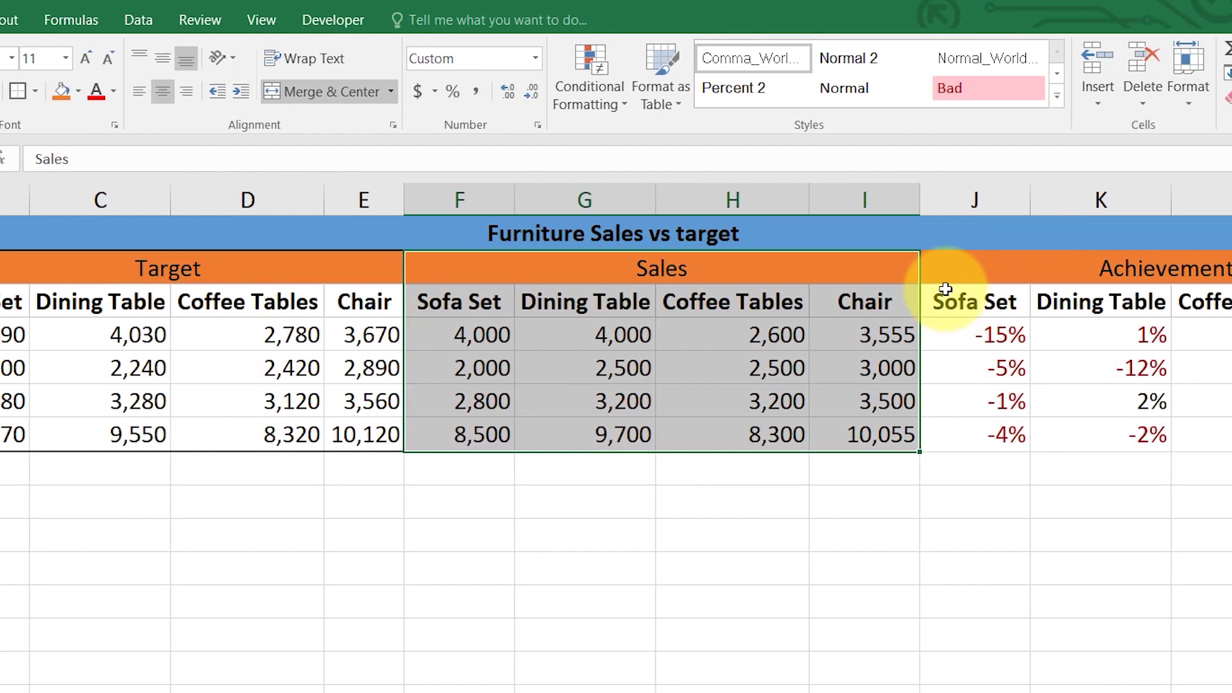
left_click_drag(712, 267, 859, 436)
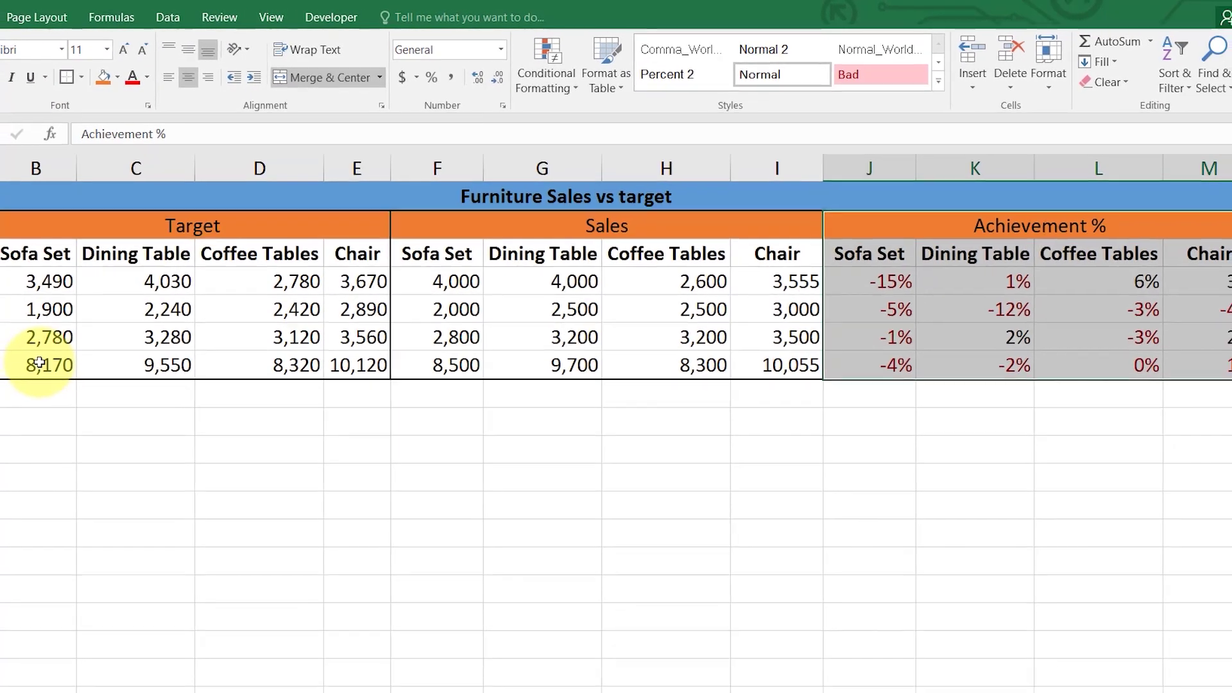
Fill the Grand Total values in B7:M7 with a light gold theme color.
left_click(40, 363)
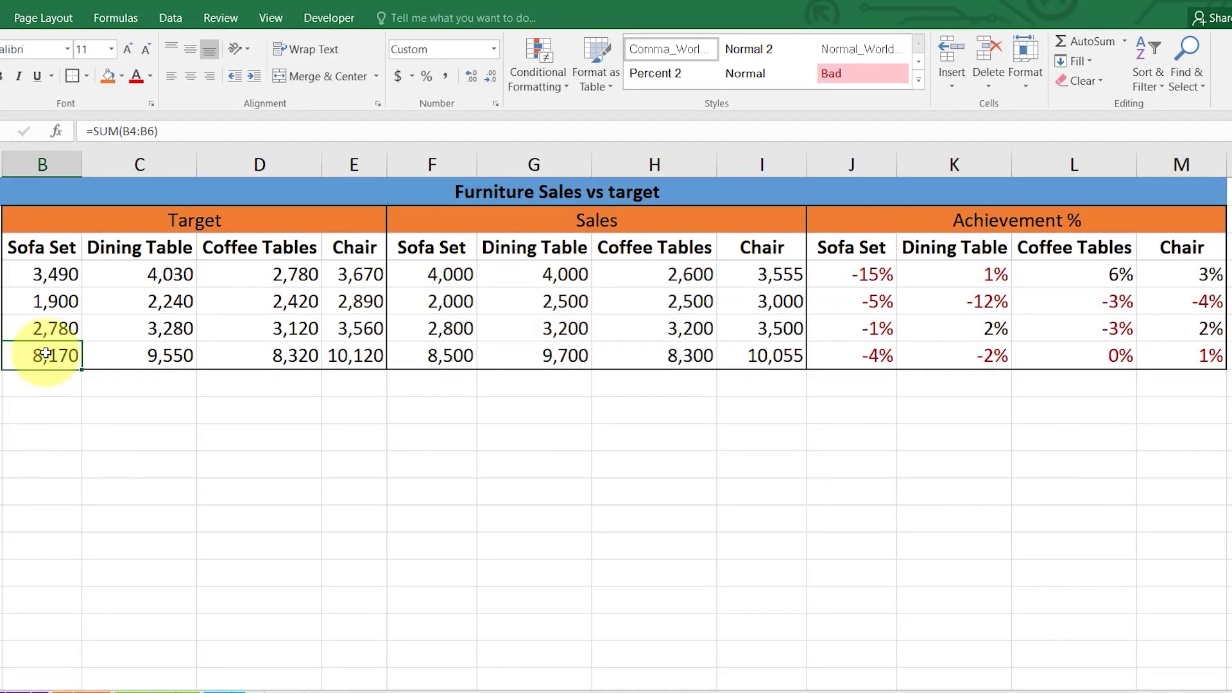
key("shift+Right")
key("shift+Right")
key("shift+Right")
key("shift+Right")
key("shift+Right")
key("shift+Right")
key("shift+Right")
key("shift+Right")
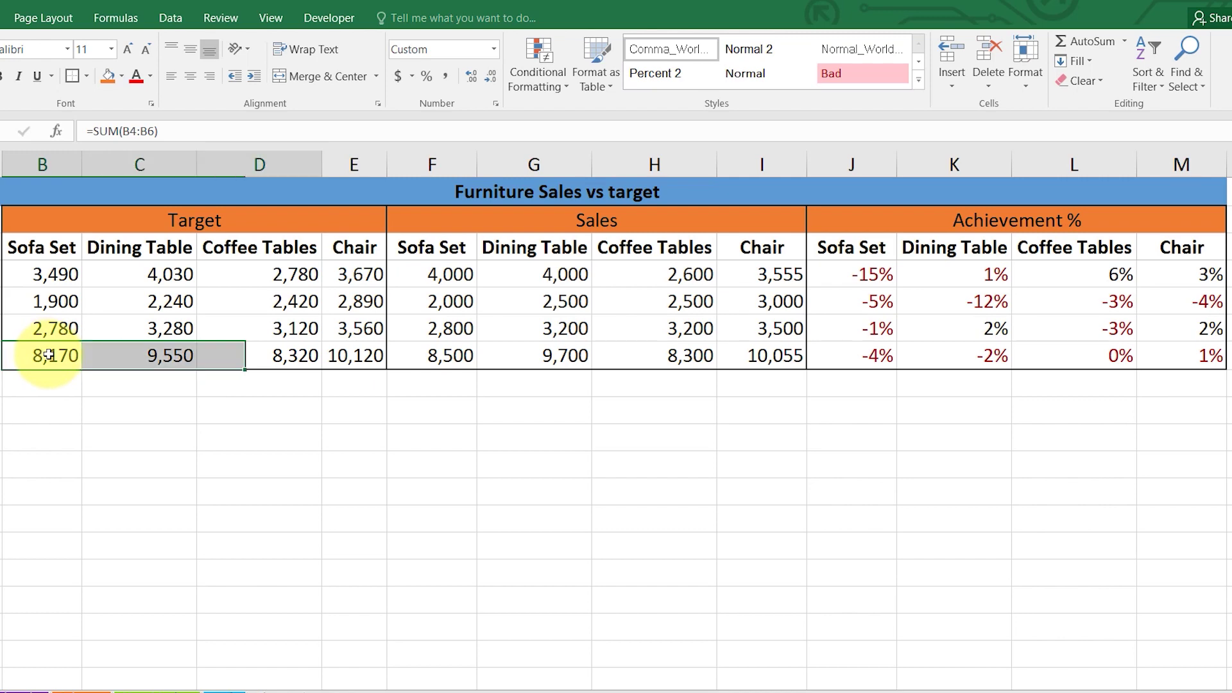
key("shift+Right")
key("shift+Right")
key("shift+Right")
key("shift+Right")
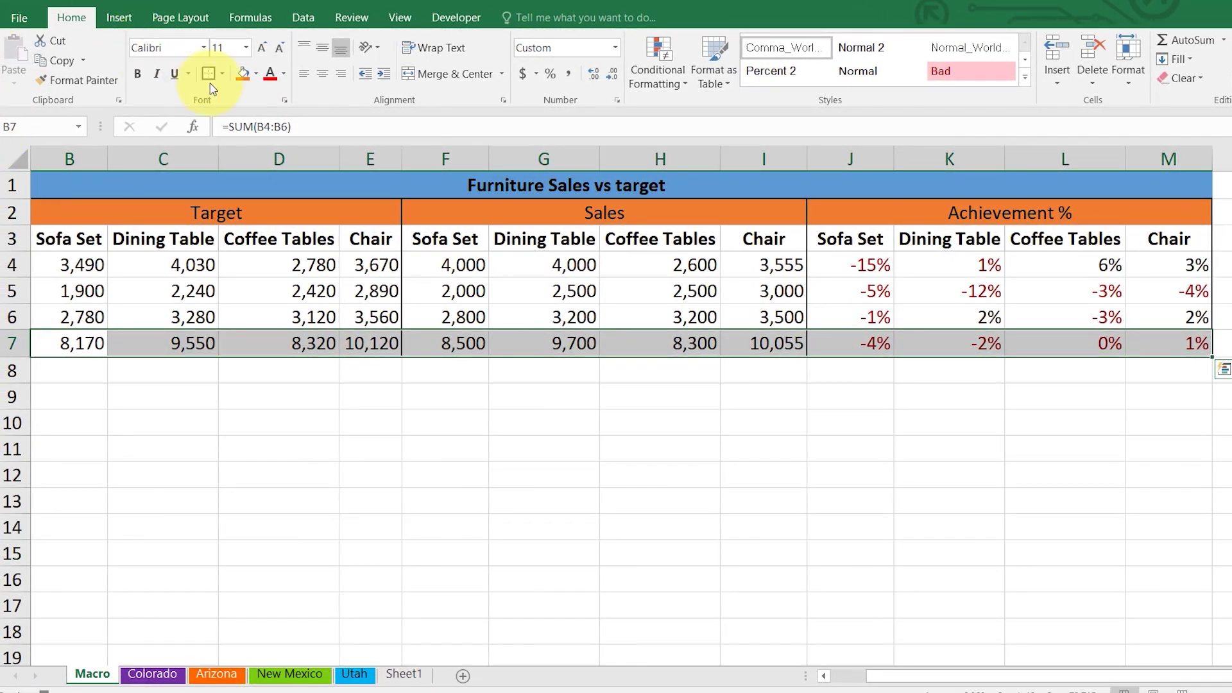
left_click(252, 75)
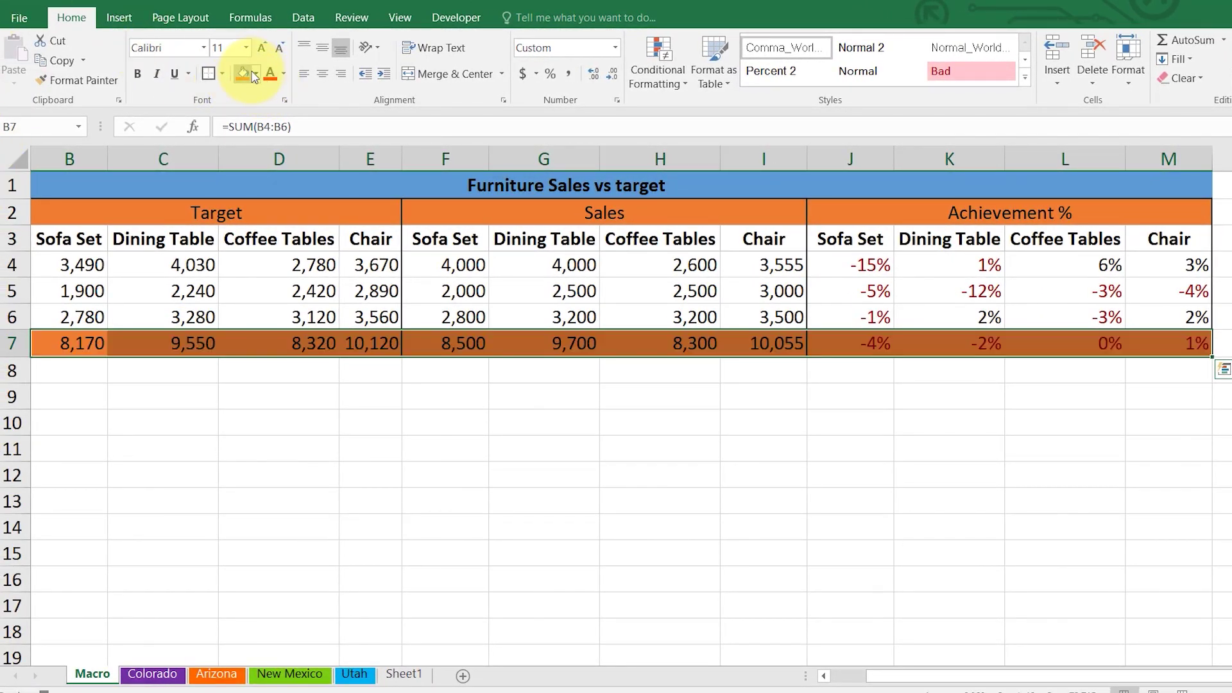
left_click(257, 74)
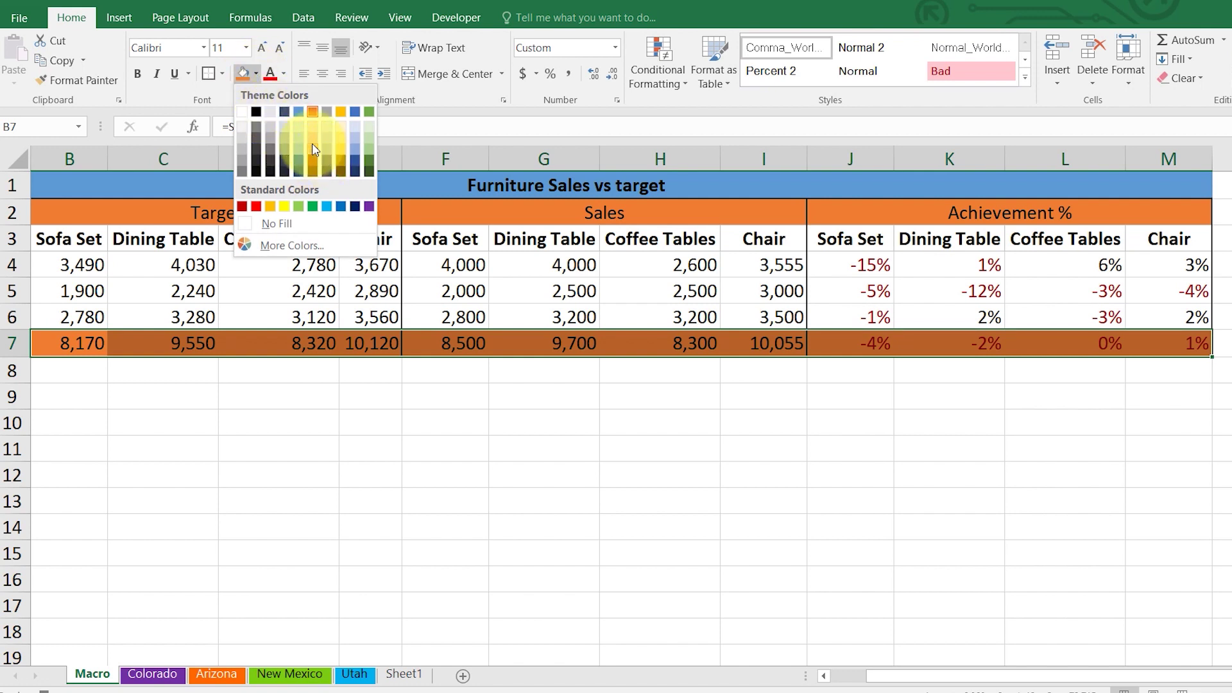
left_click(341, 142)
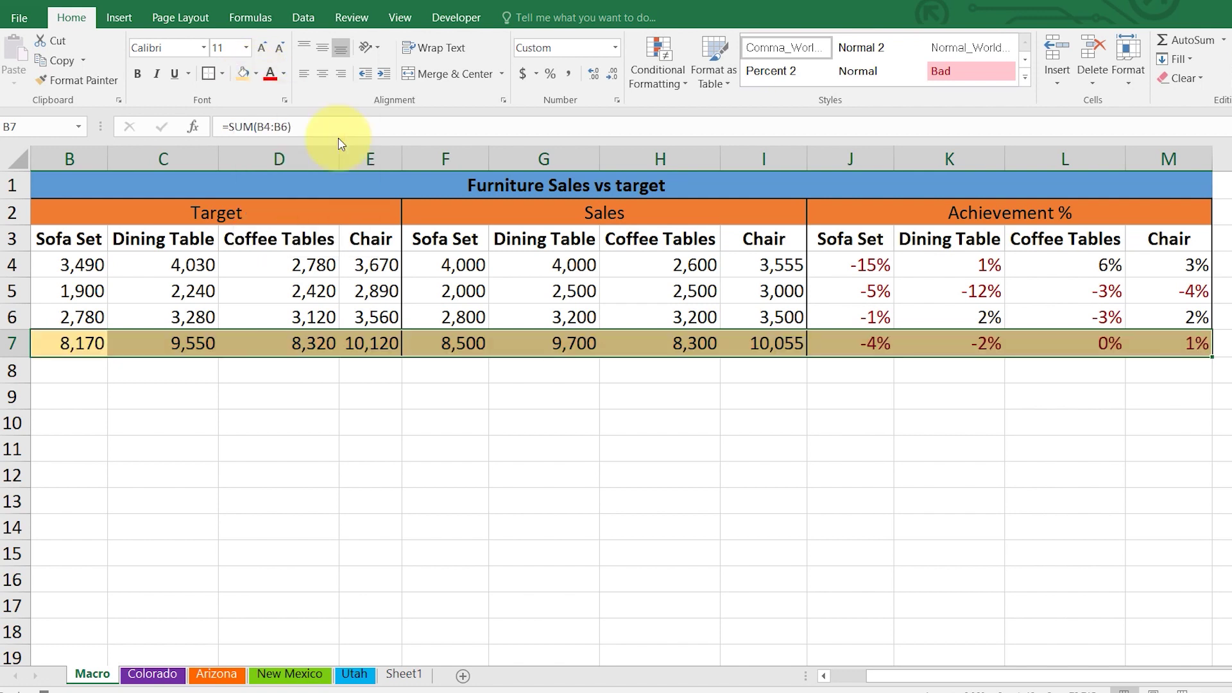
left_click(427, 478)
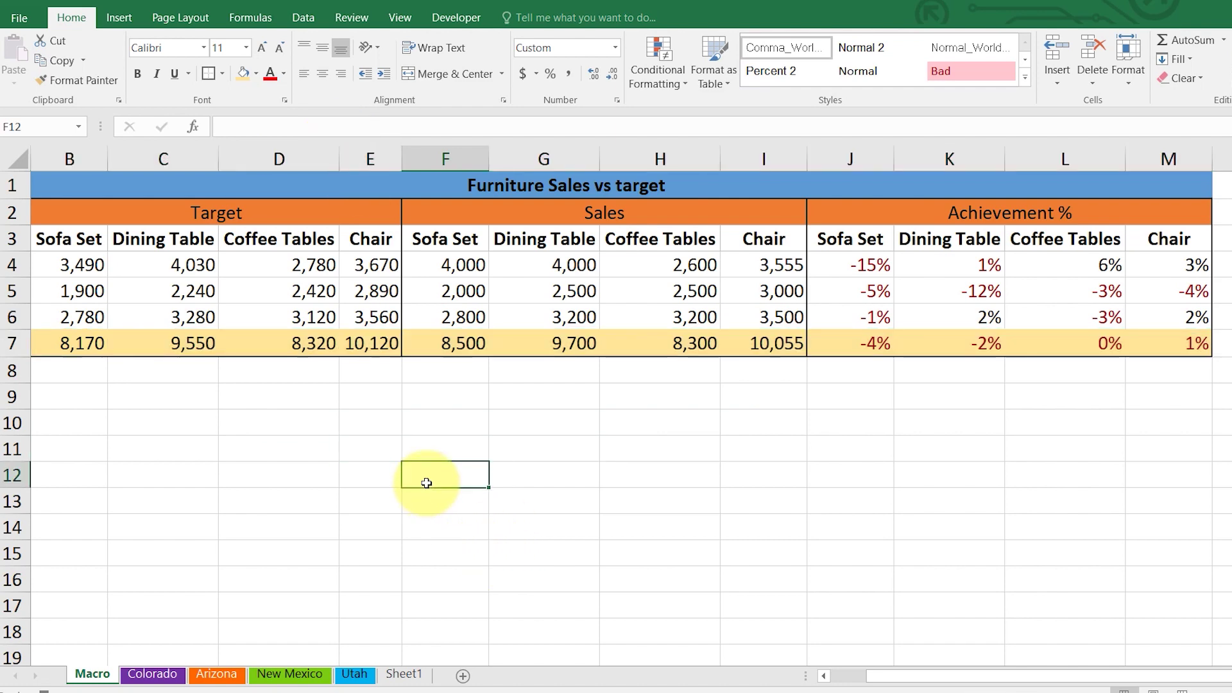
key("Left")
key("Left")
key("Left")
key("Left")
key("Left")
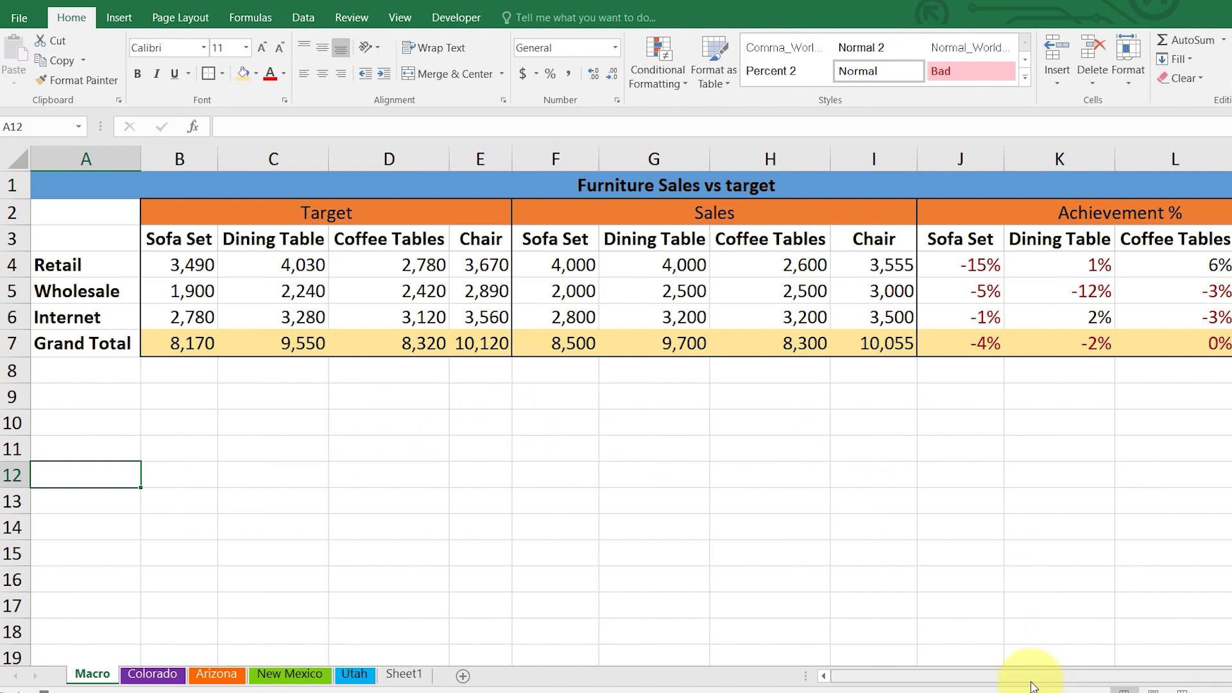
Insert a 2-D clustered column chart of the Achievement % block J2:M7 and place it below the table.
left_click_drag(1027, 678, 1100, 668)
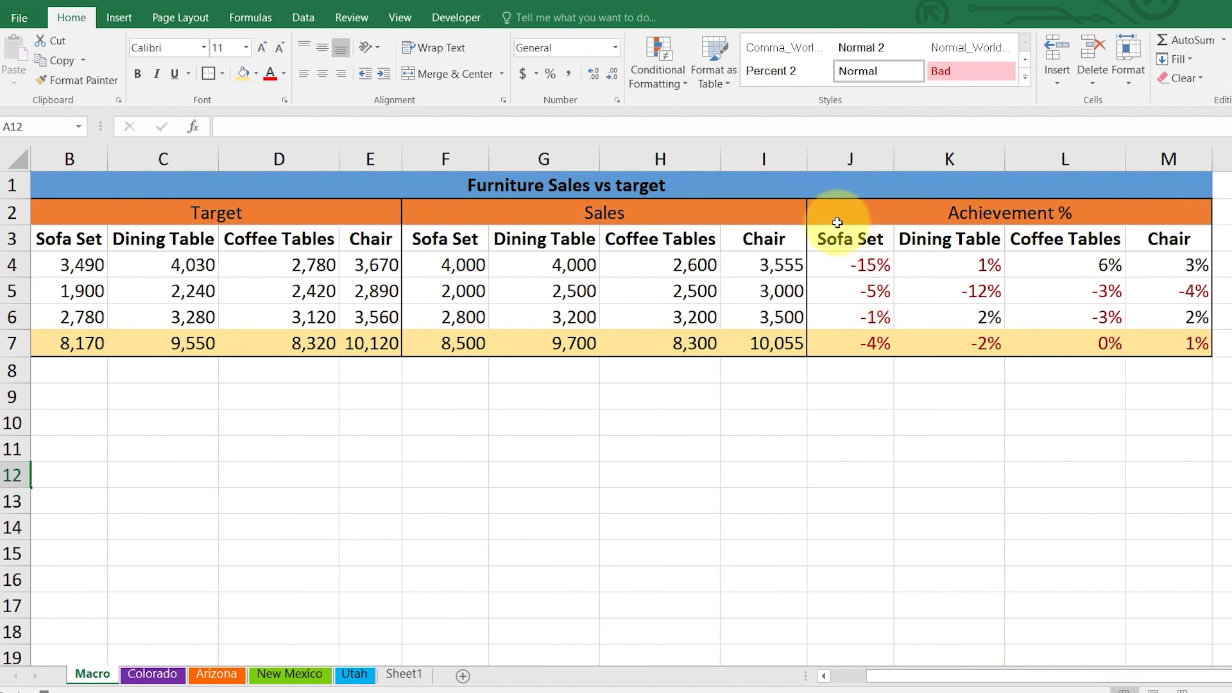
left_click_drag(838, 223, 916, 341)
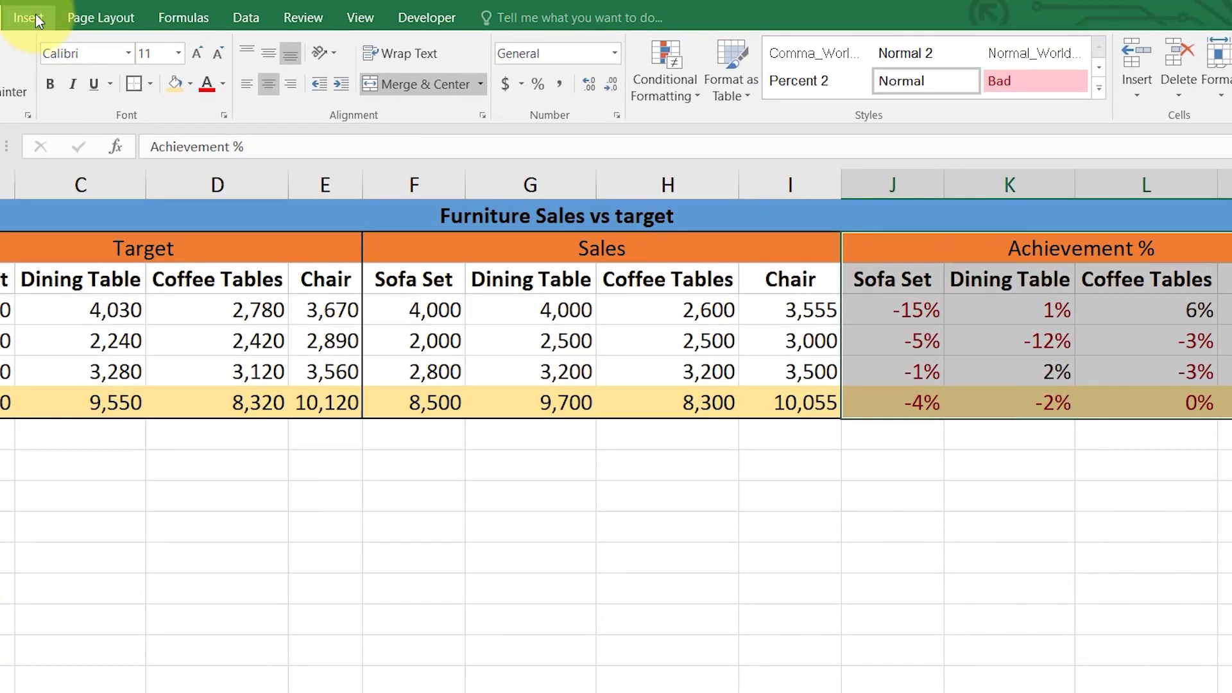
left_click(36, 15)
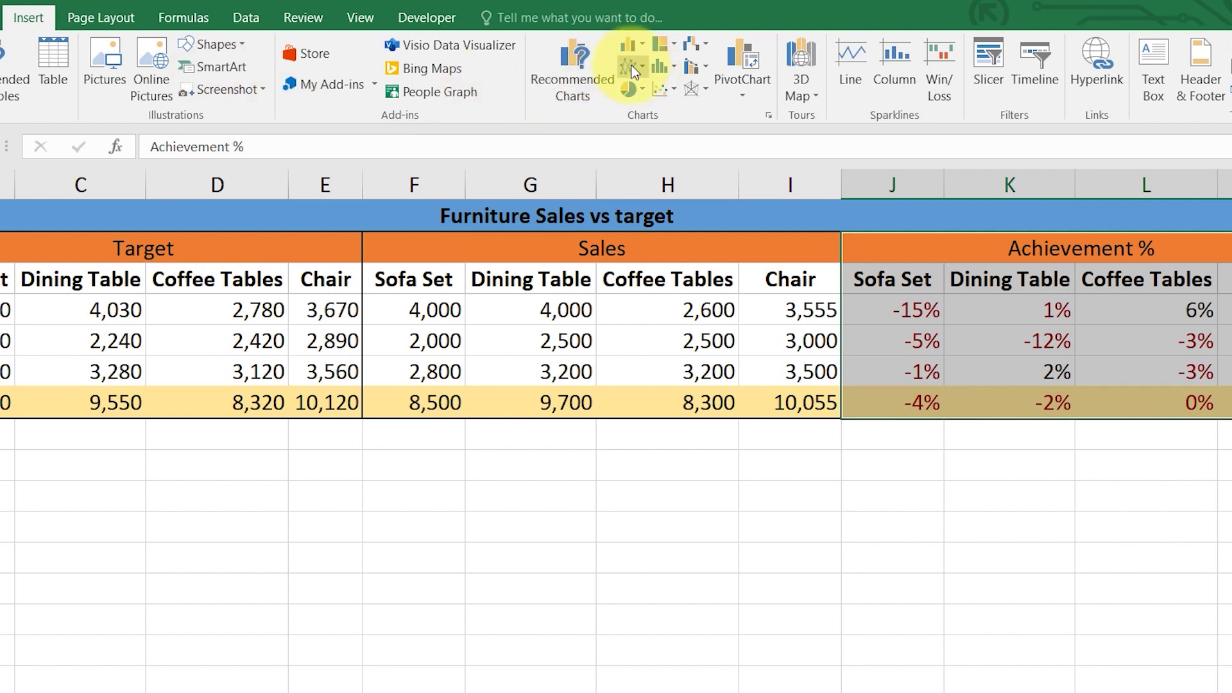
left_click(620, 37)
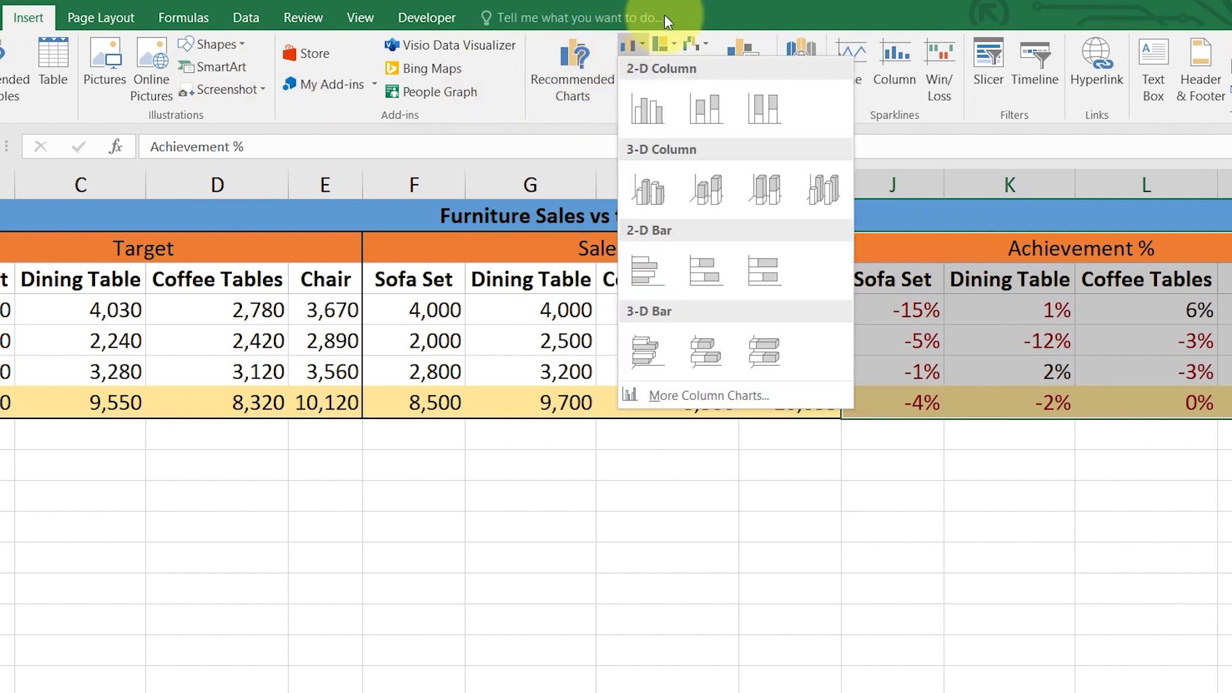
left_click(647, 107)
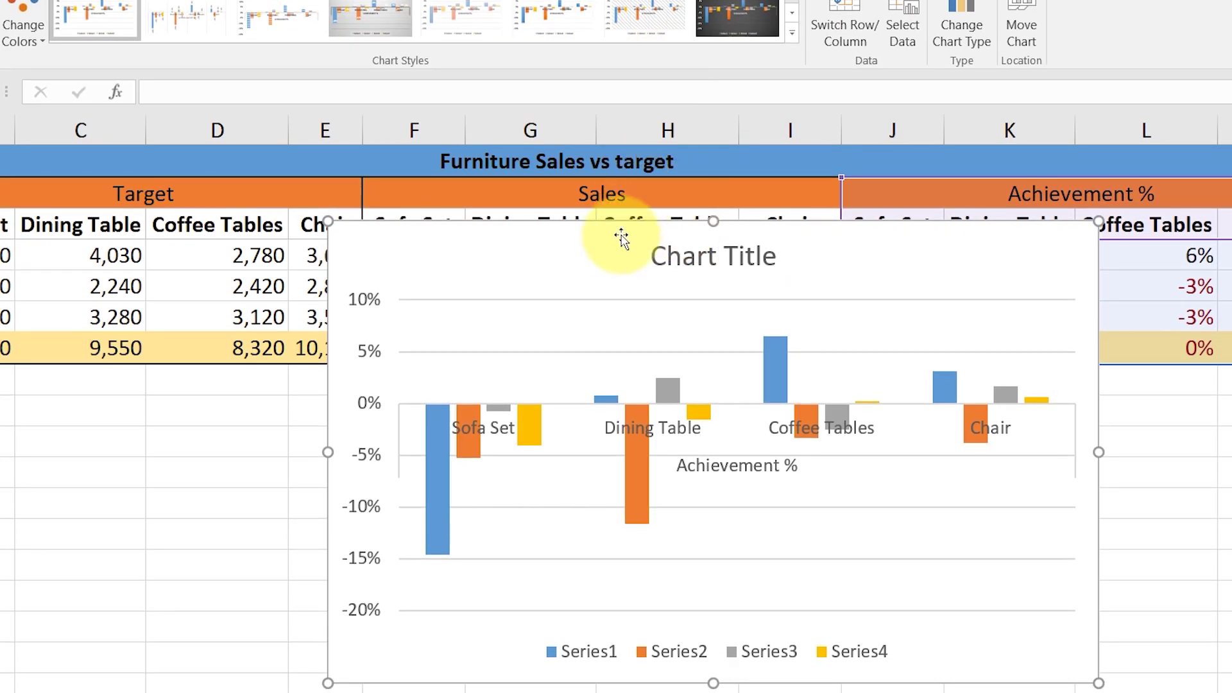
left_click_drag(622, 249, 556, 415)
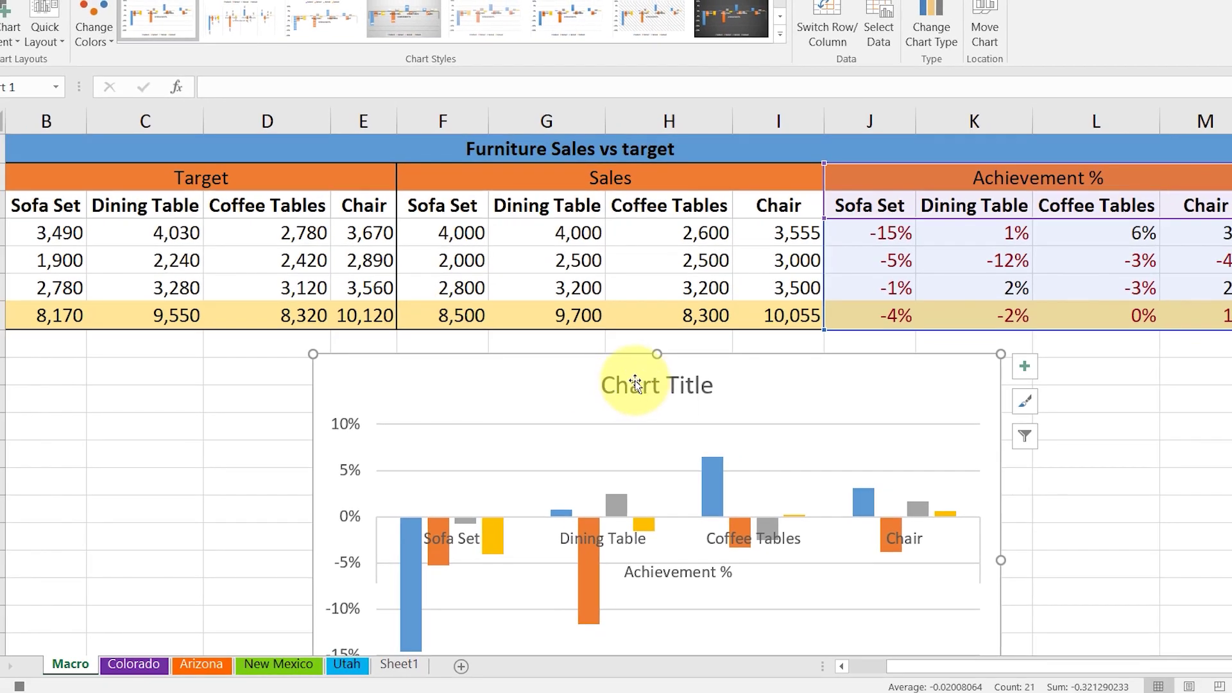
Change the chart's title to Target Acheivement.
double_click(636, 384)
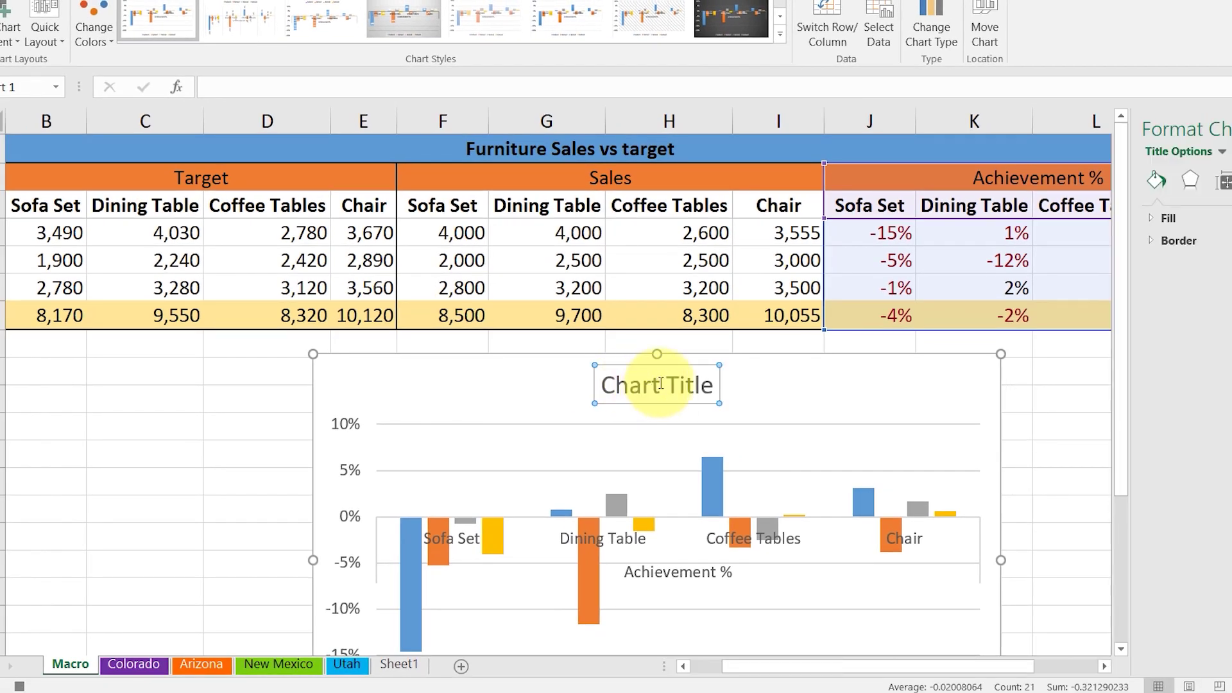
type("Target")
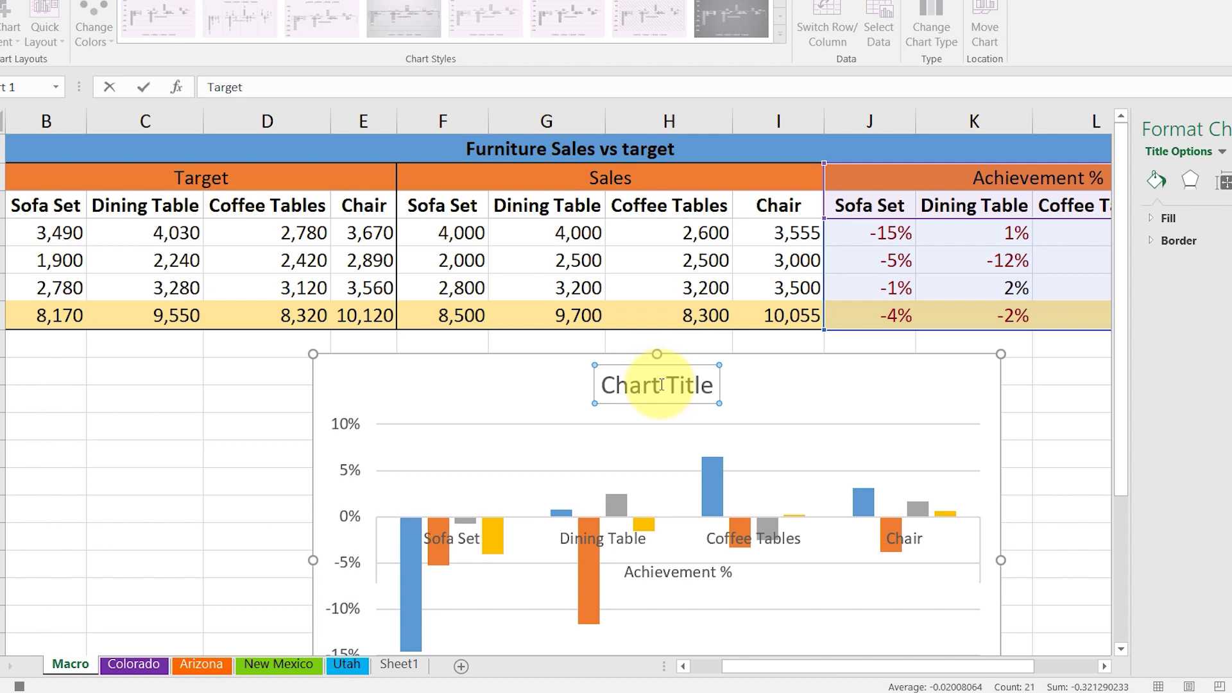
key("Return")
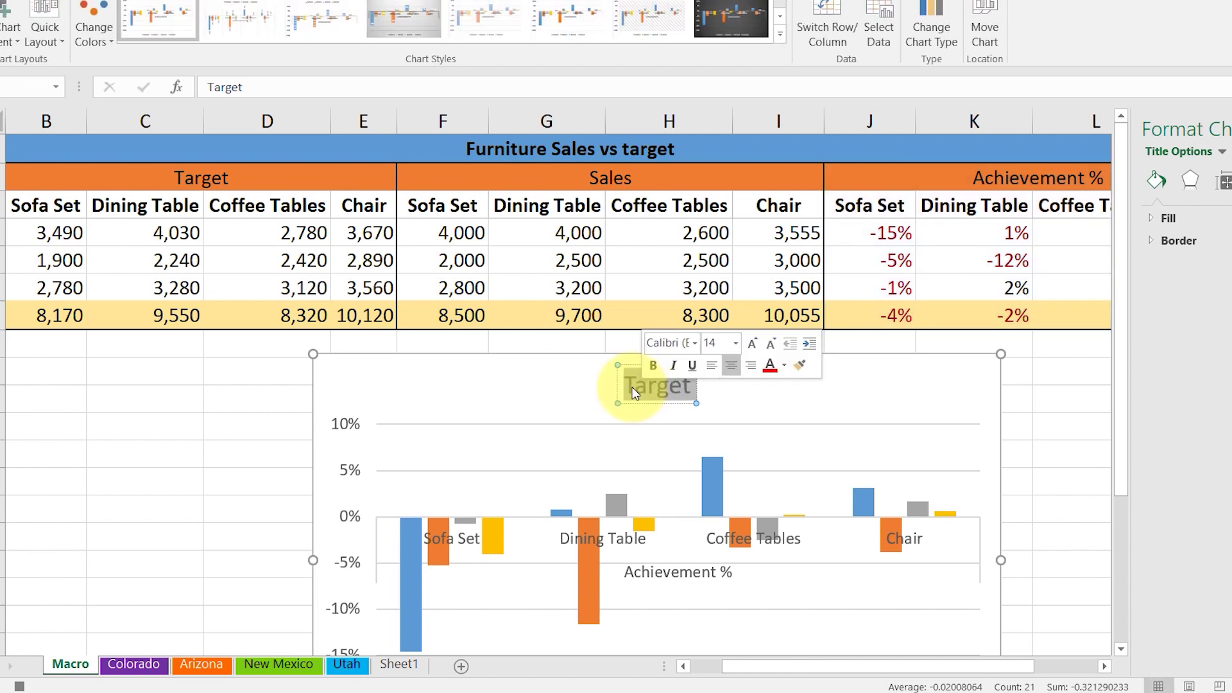
key("Right")
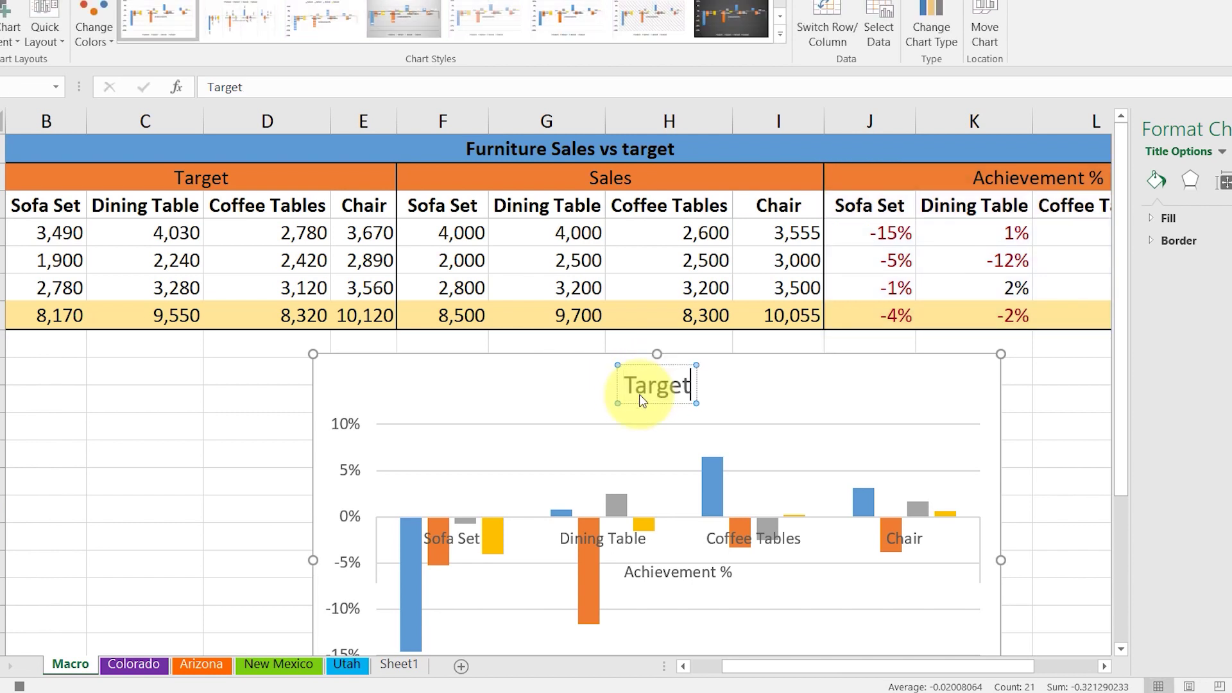
type("Ach")
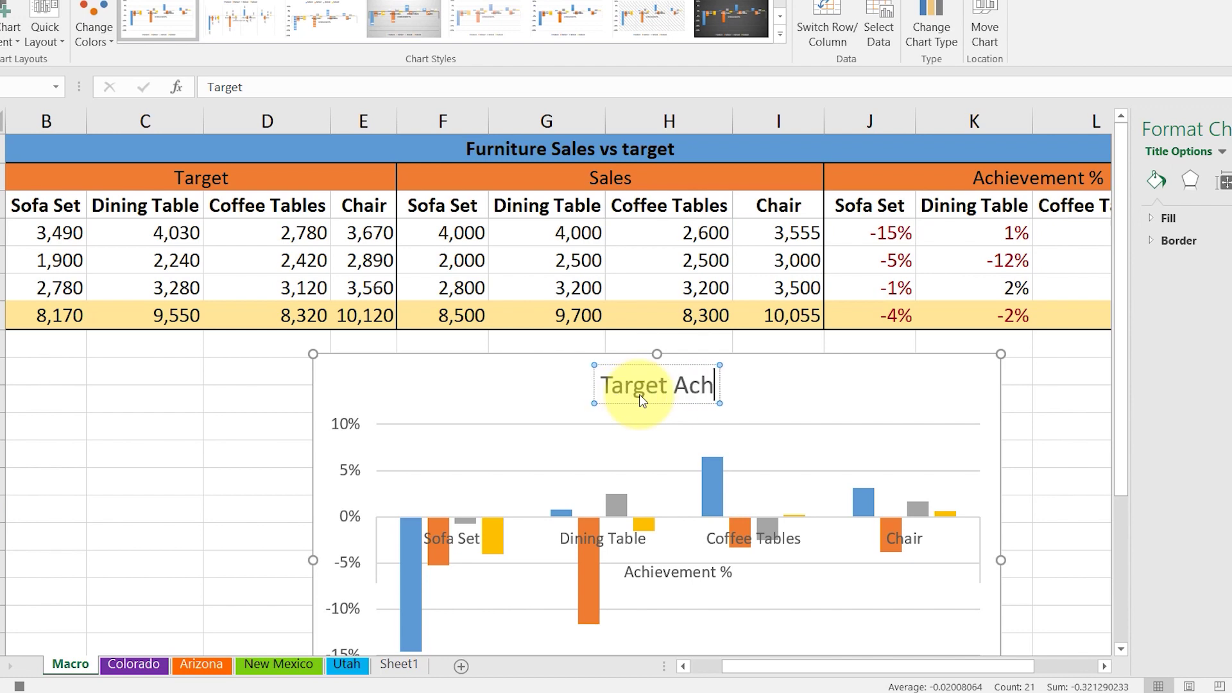
type("eivement")
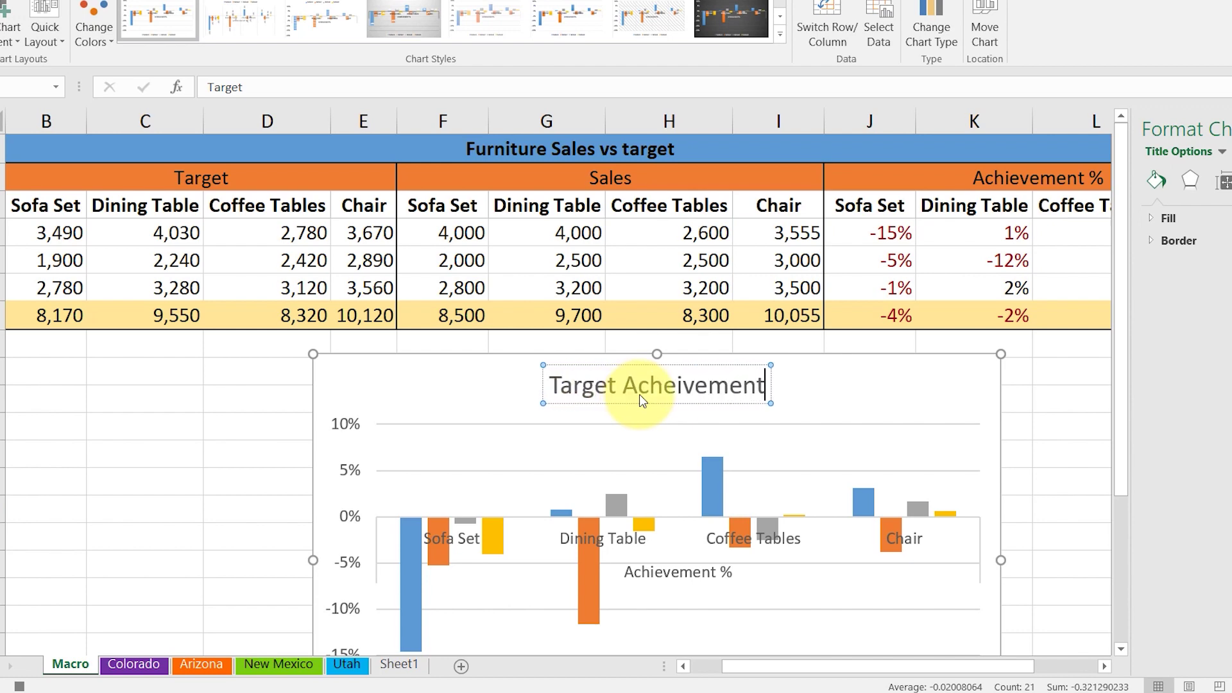
Move the plot area slightly upward inside the Target Acheivement chart, just under its title.
left_click(214, 386)
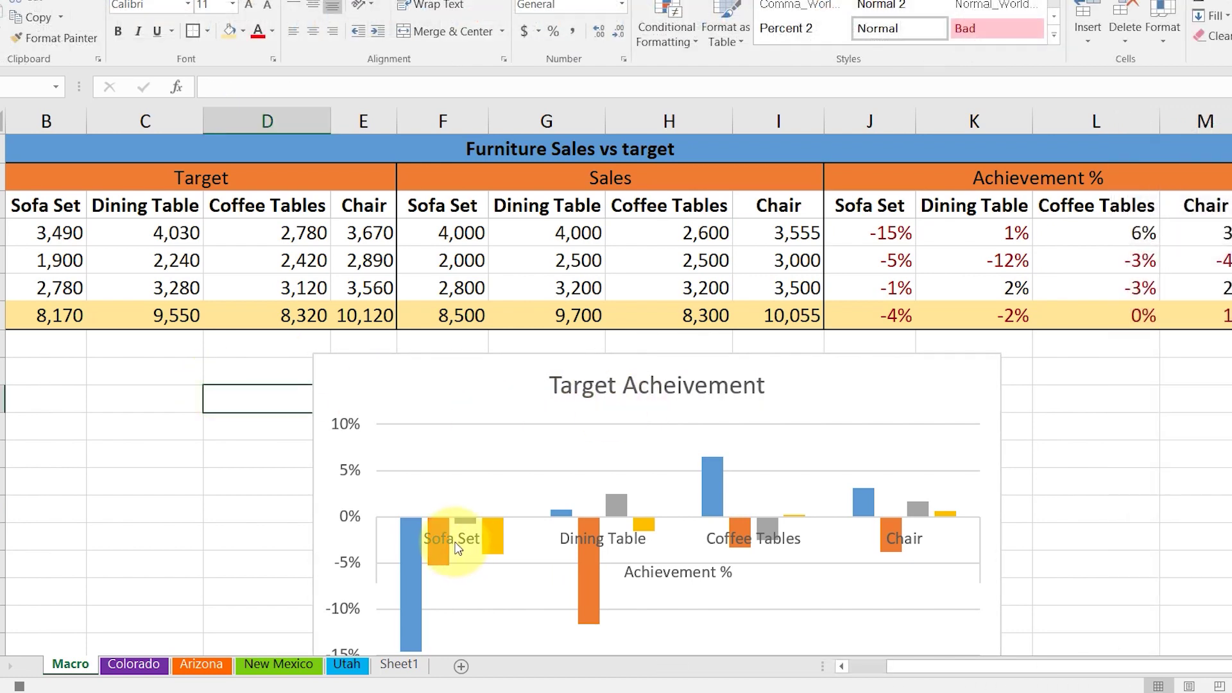
left_click(454, 545)
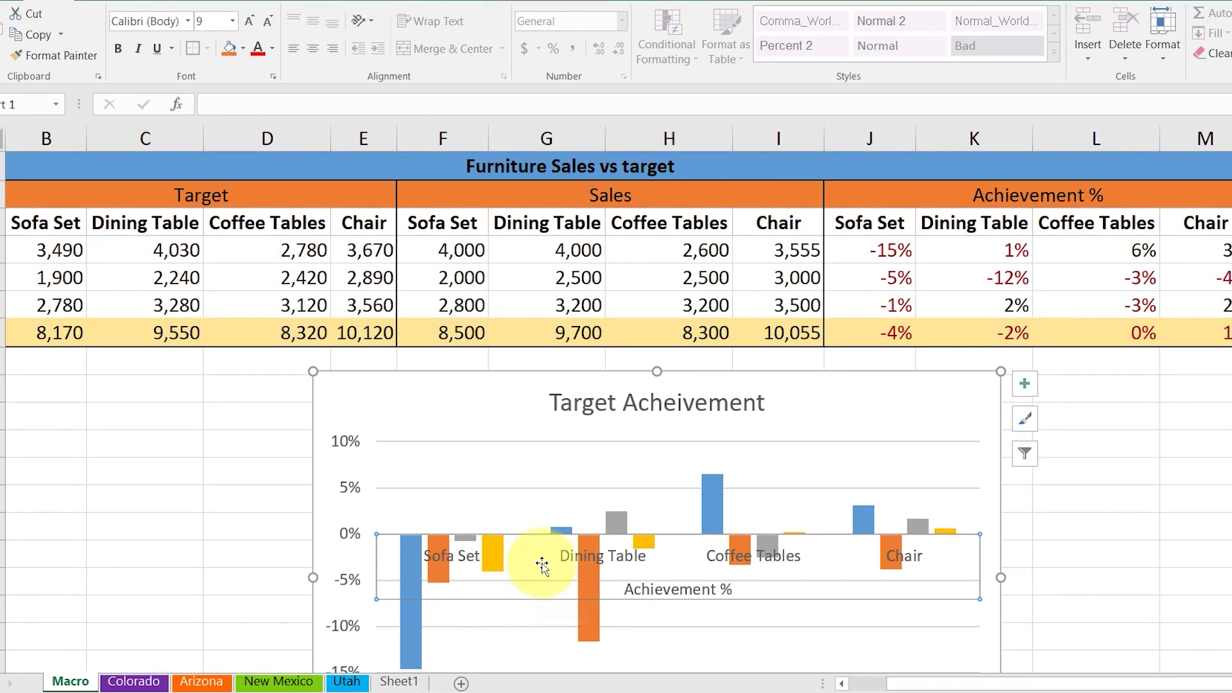
left_click(541, 505)
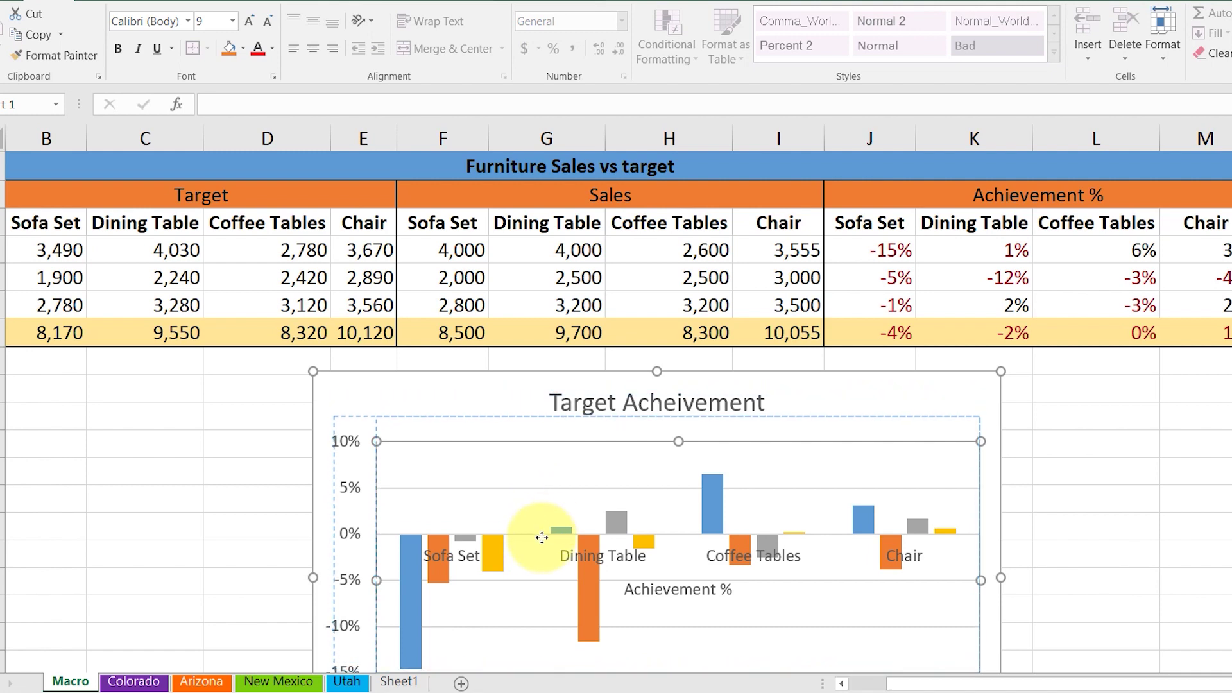
left_click_drag(540, 507, 540, 482)
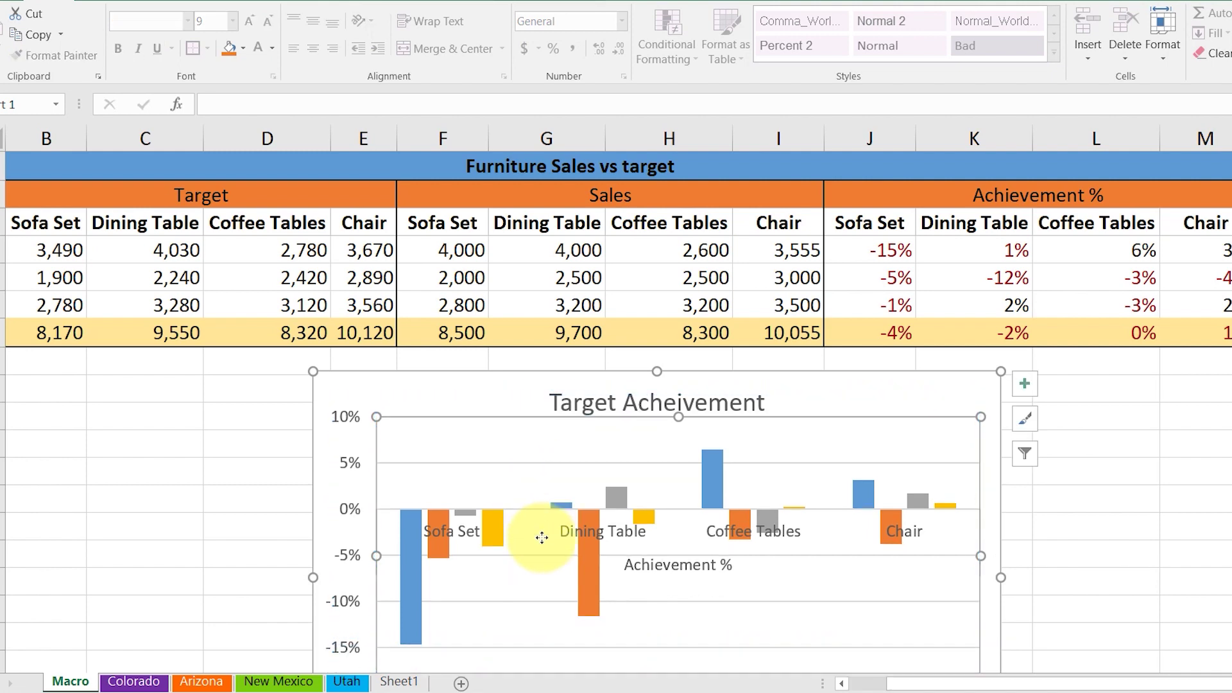
left_click(1118, 552)
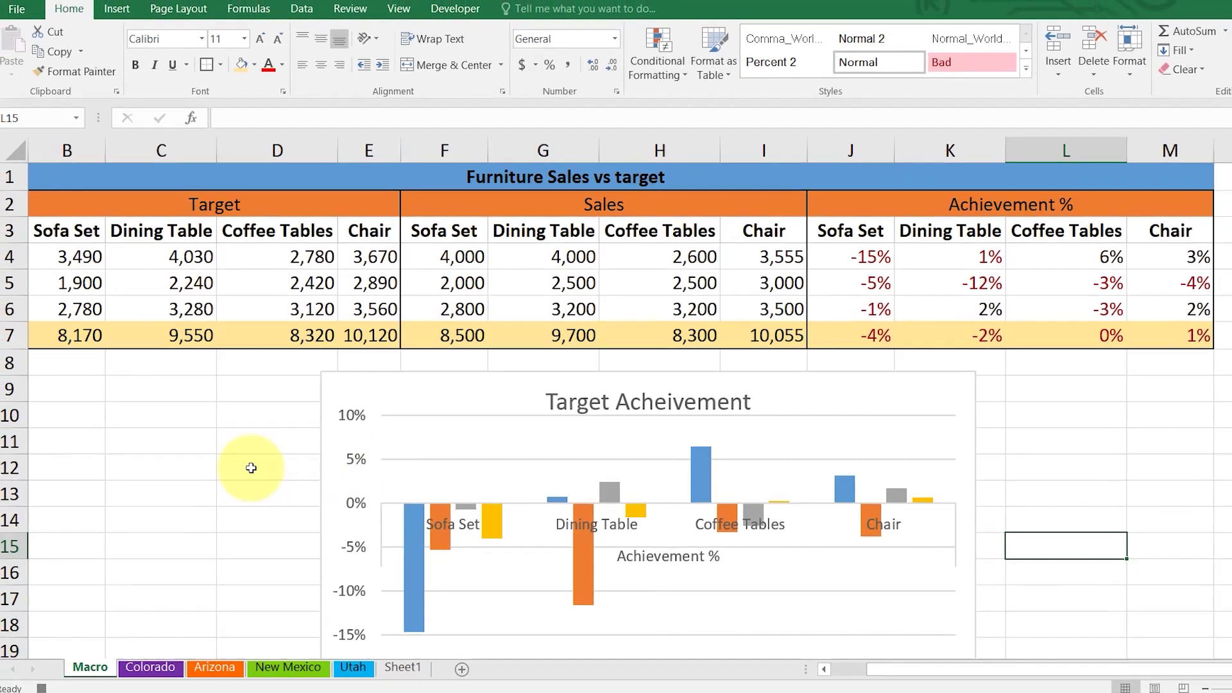
Select cell D12 and stop recording the macro.
left_click(251, 468)
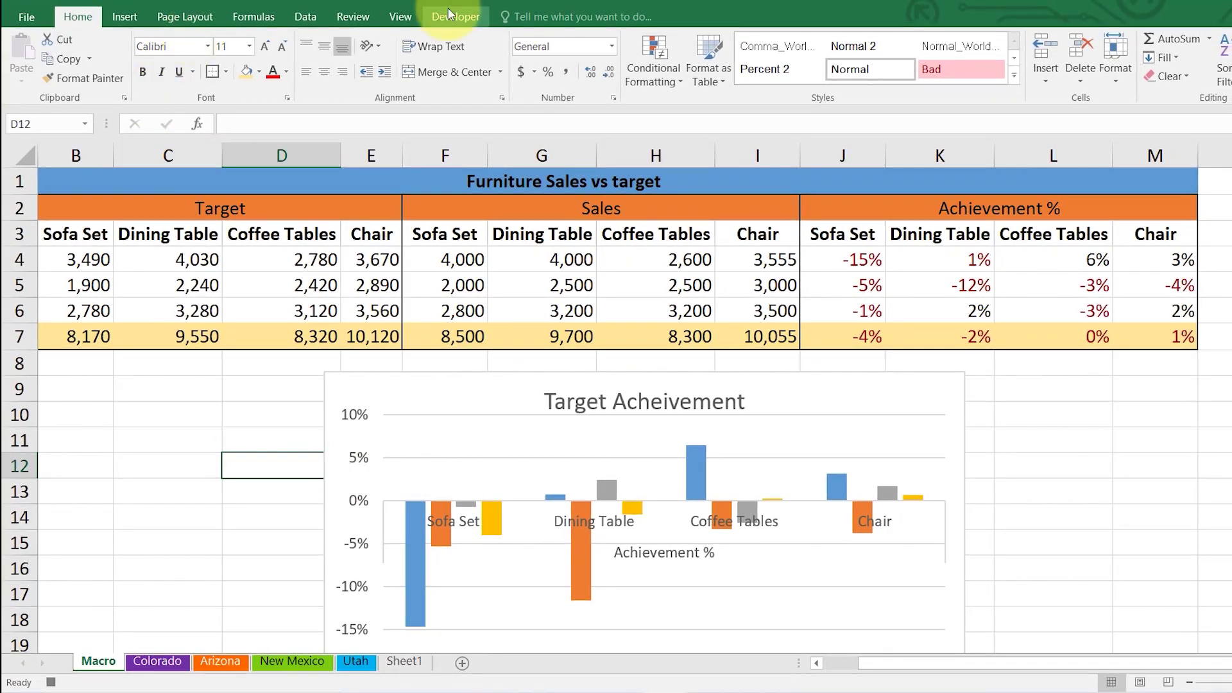
left_click(449, 14)
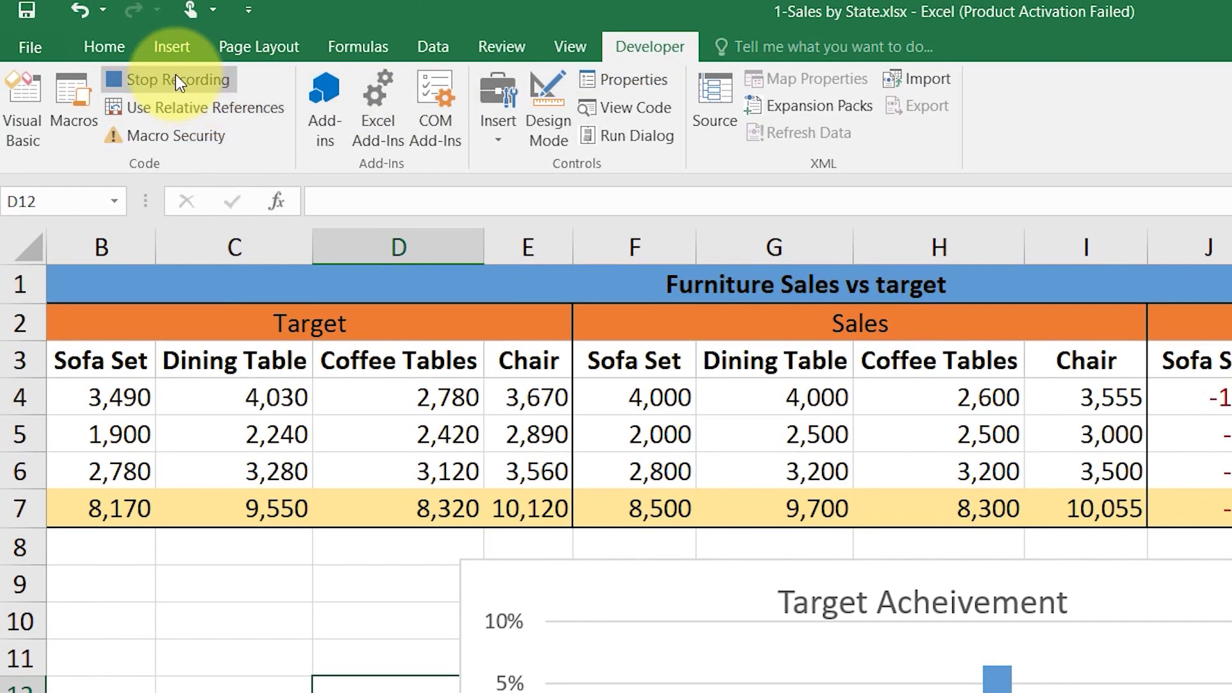
left_click(175, 80)
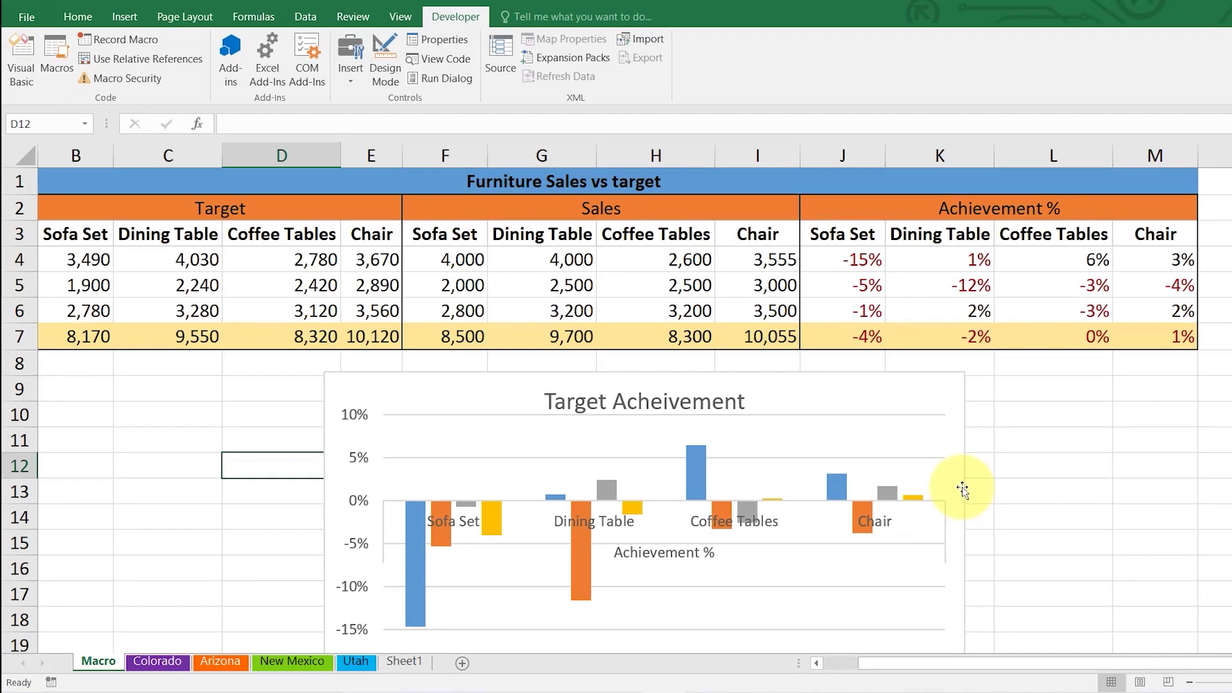
Run the Format macro on the unformatted furniture sales table in Sheet1.
left_click(416, 664)
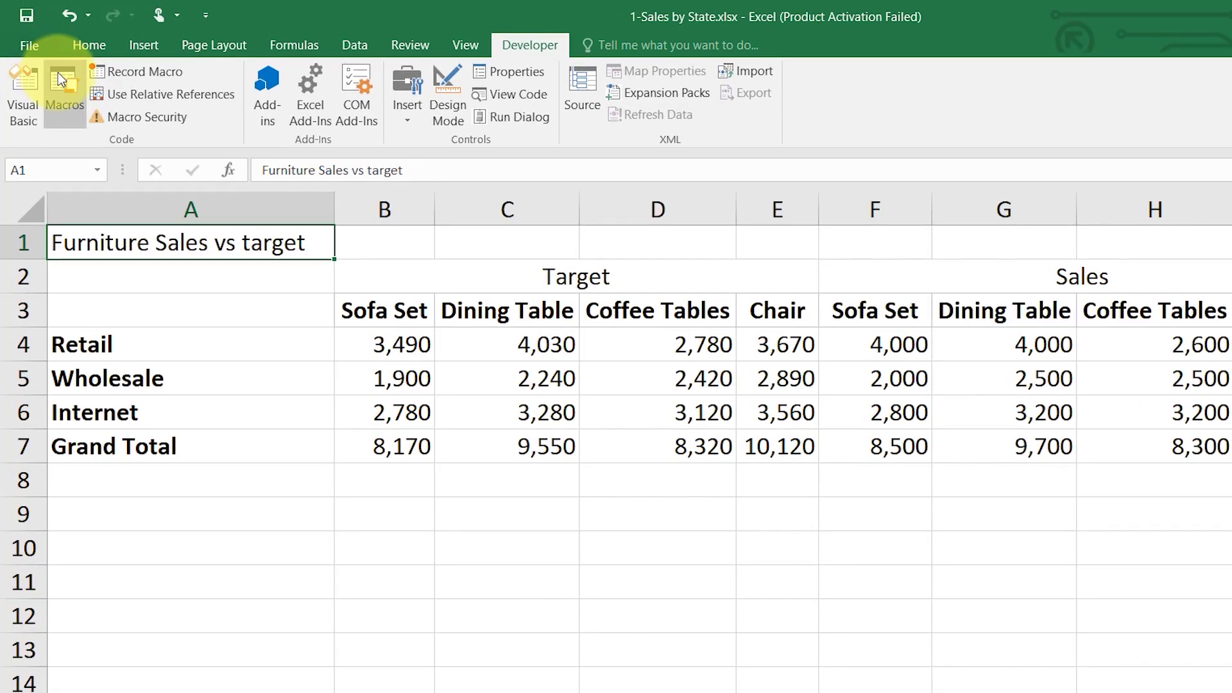
left_click(57, 72)
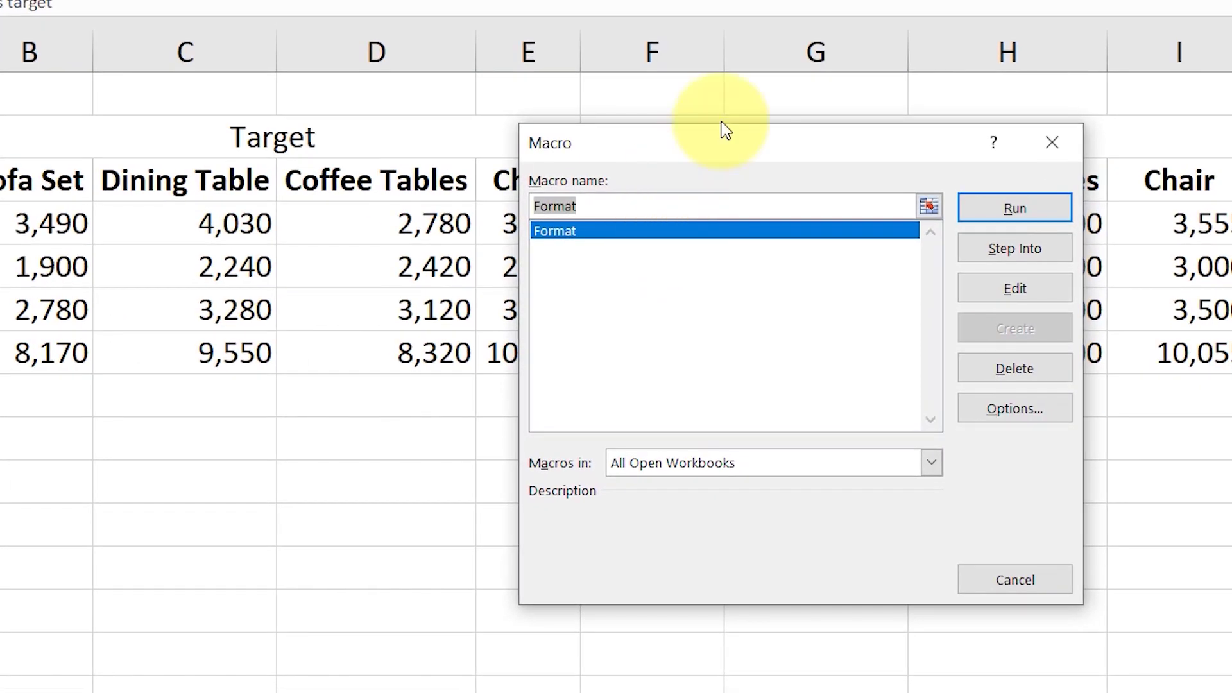
left_click_drag(732, 172, 914, 221)
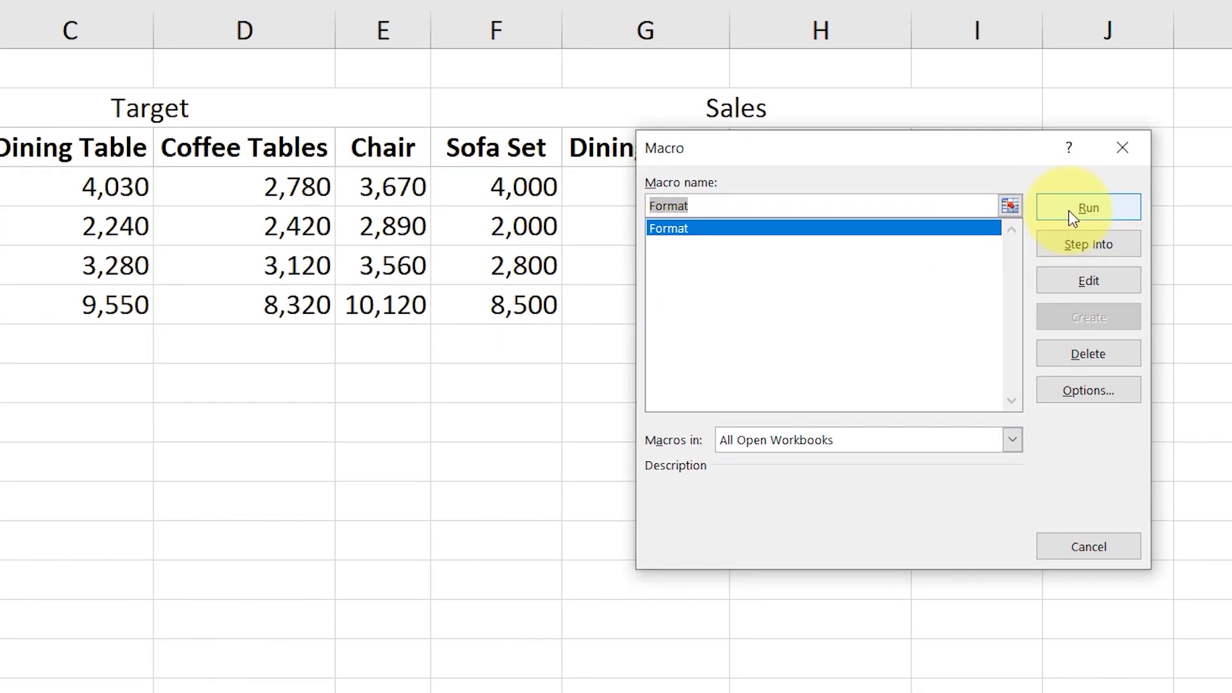
left_click(1069, 212)
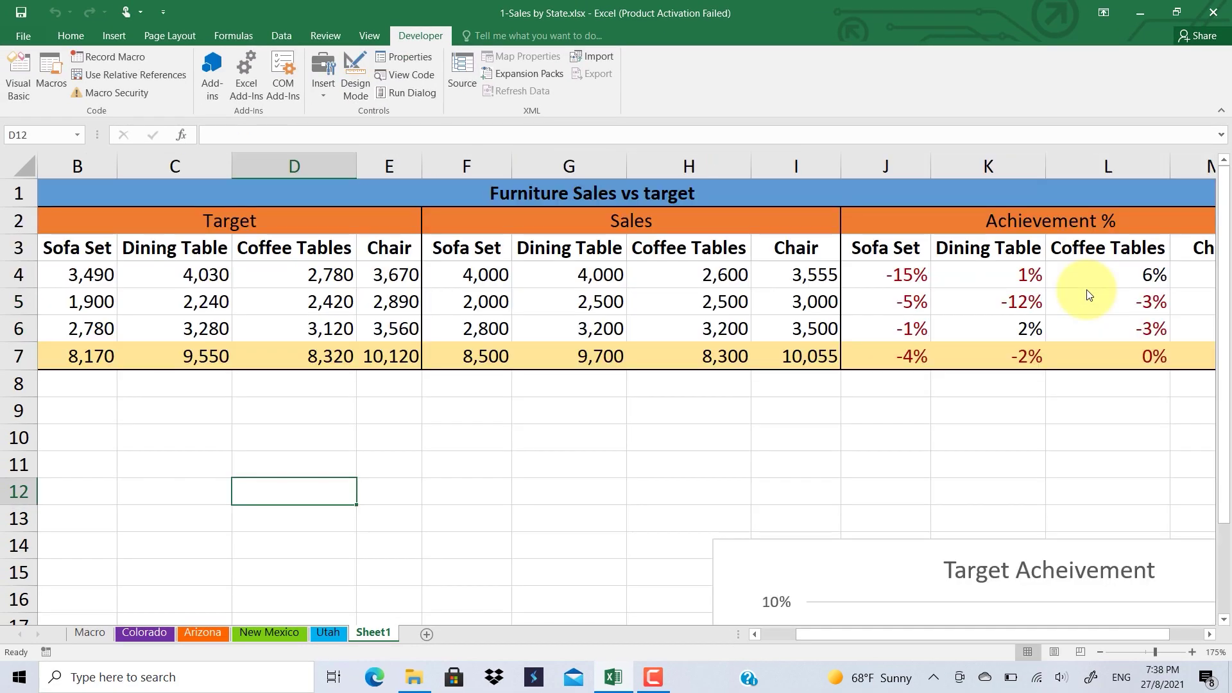
Move the Target Acheivement chart on Sheet1 up to just below the table, starting around row 9 near column E.
left_click(850, 436)
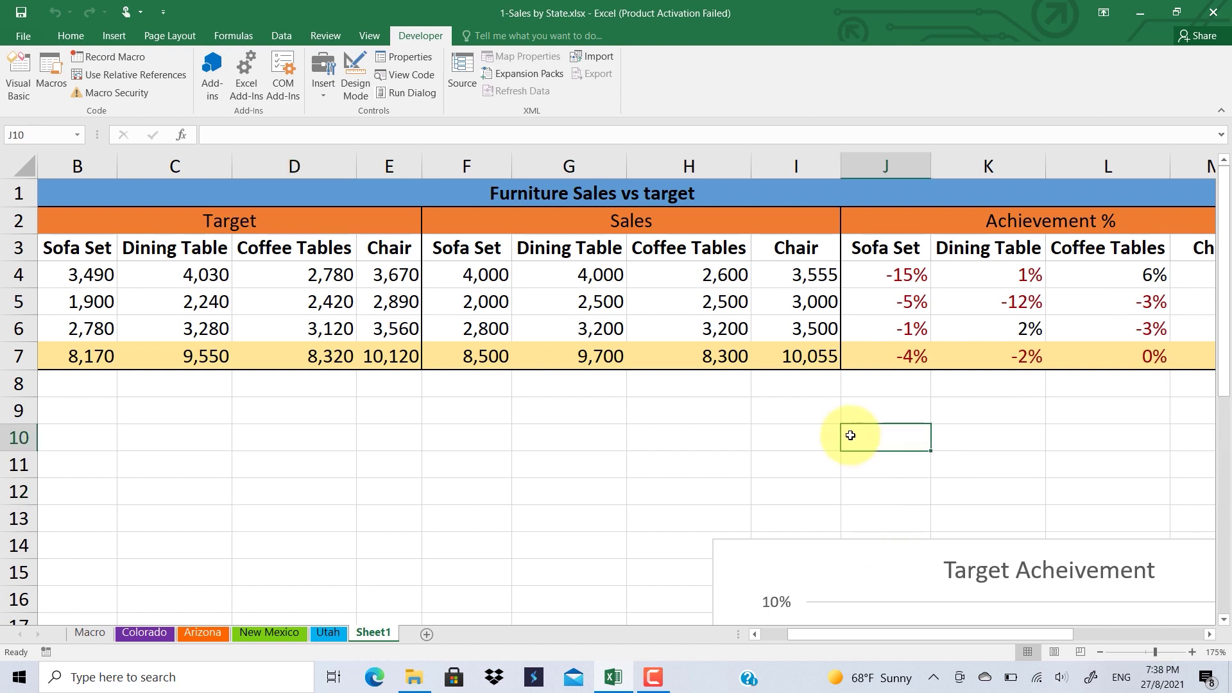
left_click_drag(817, 561, 437, 416)
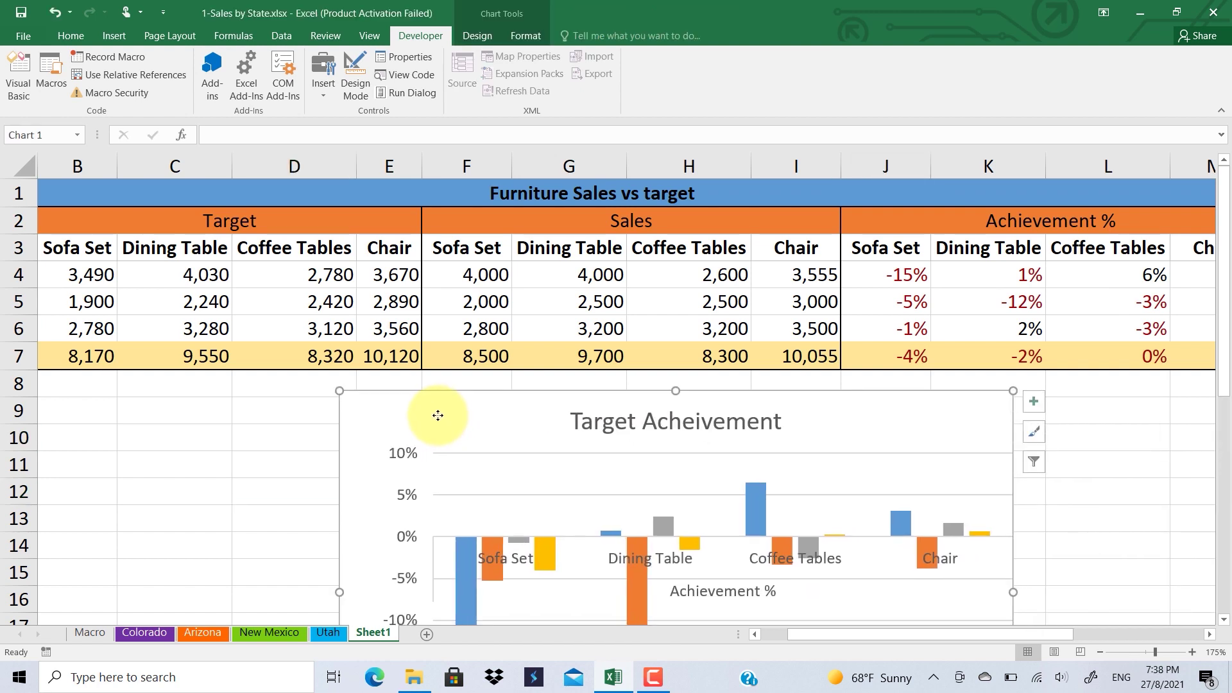
mouse_move(654, 682)
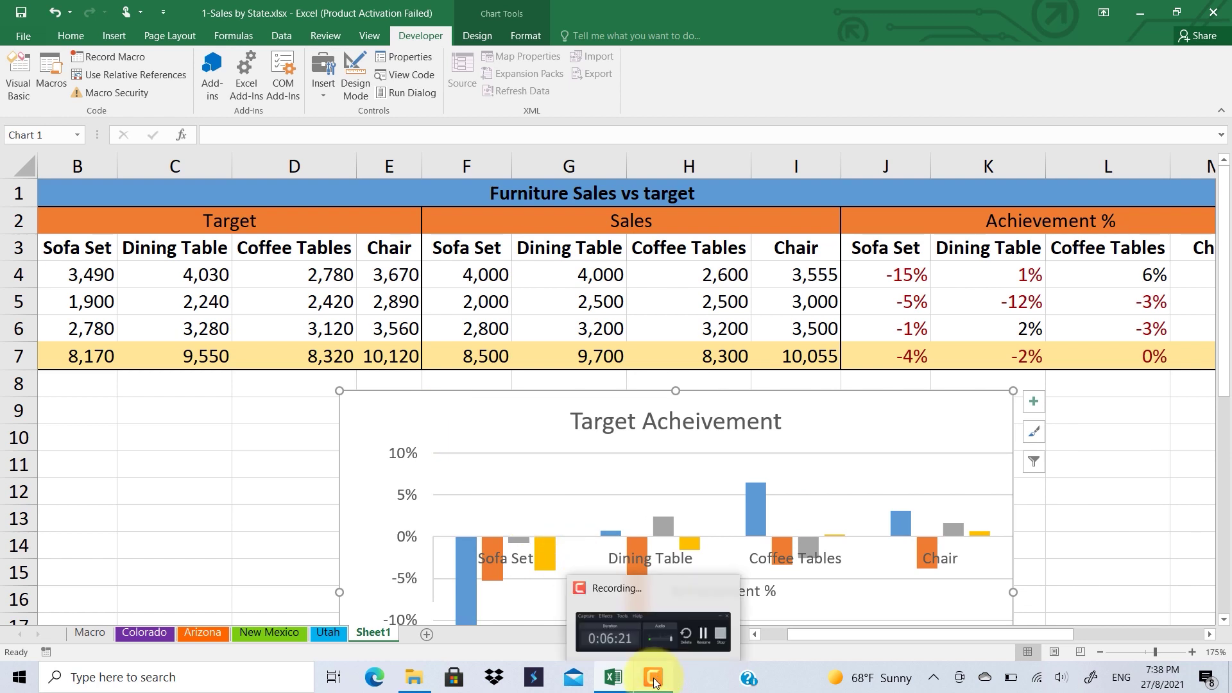